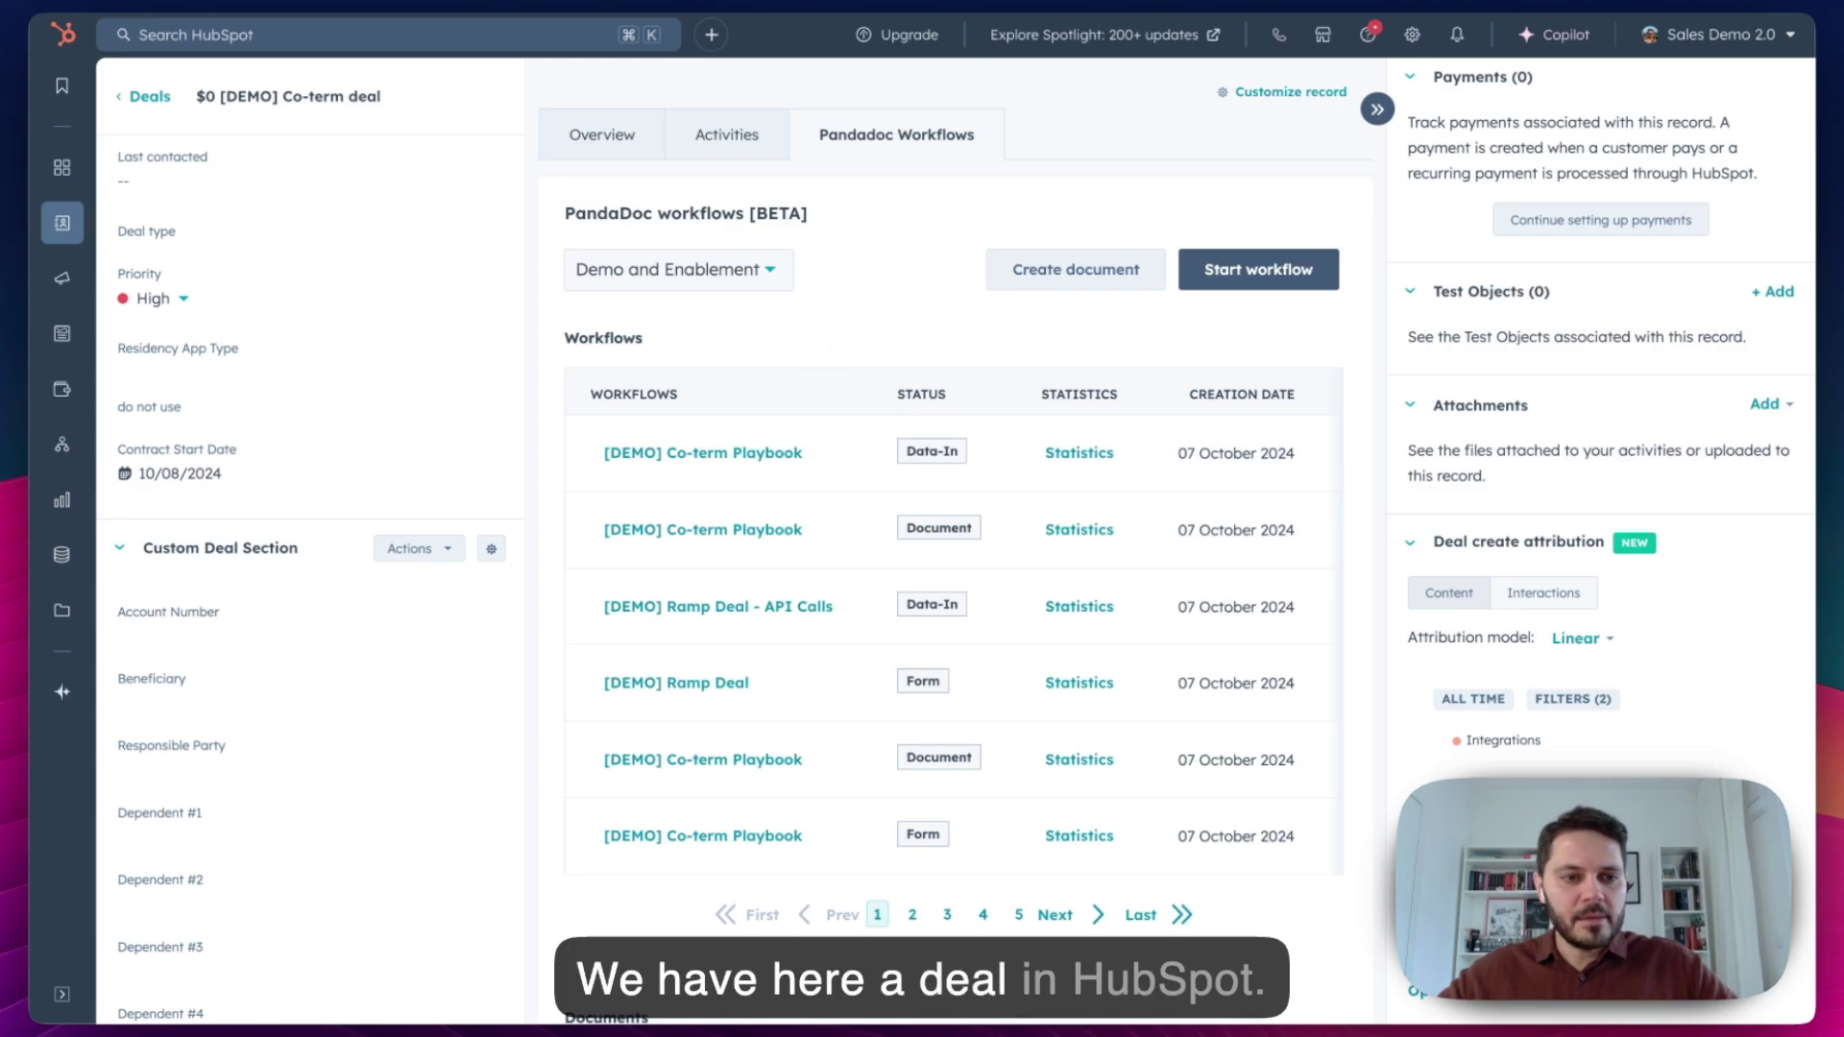
# - Review the co-term deal's details and line items, and start the [DEMO] Co-term Playbook workflow on it
pyautogui.scroll(4, 399, 259)
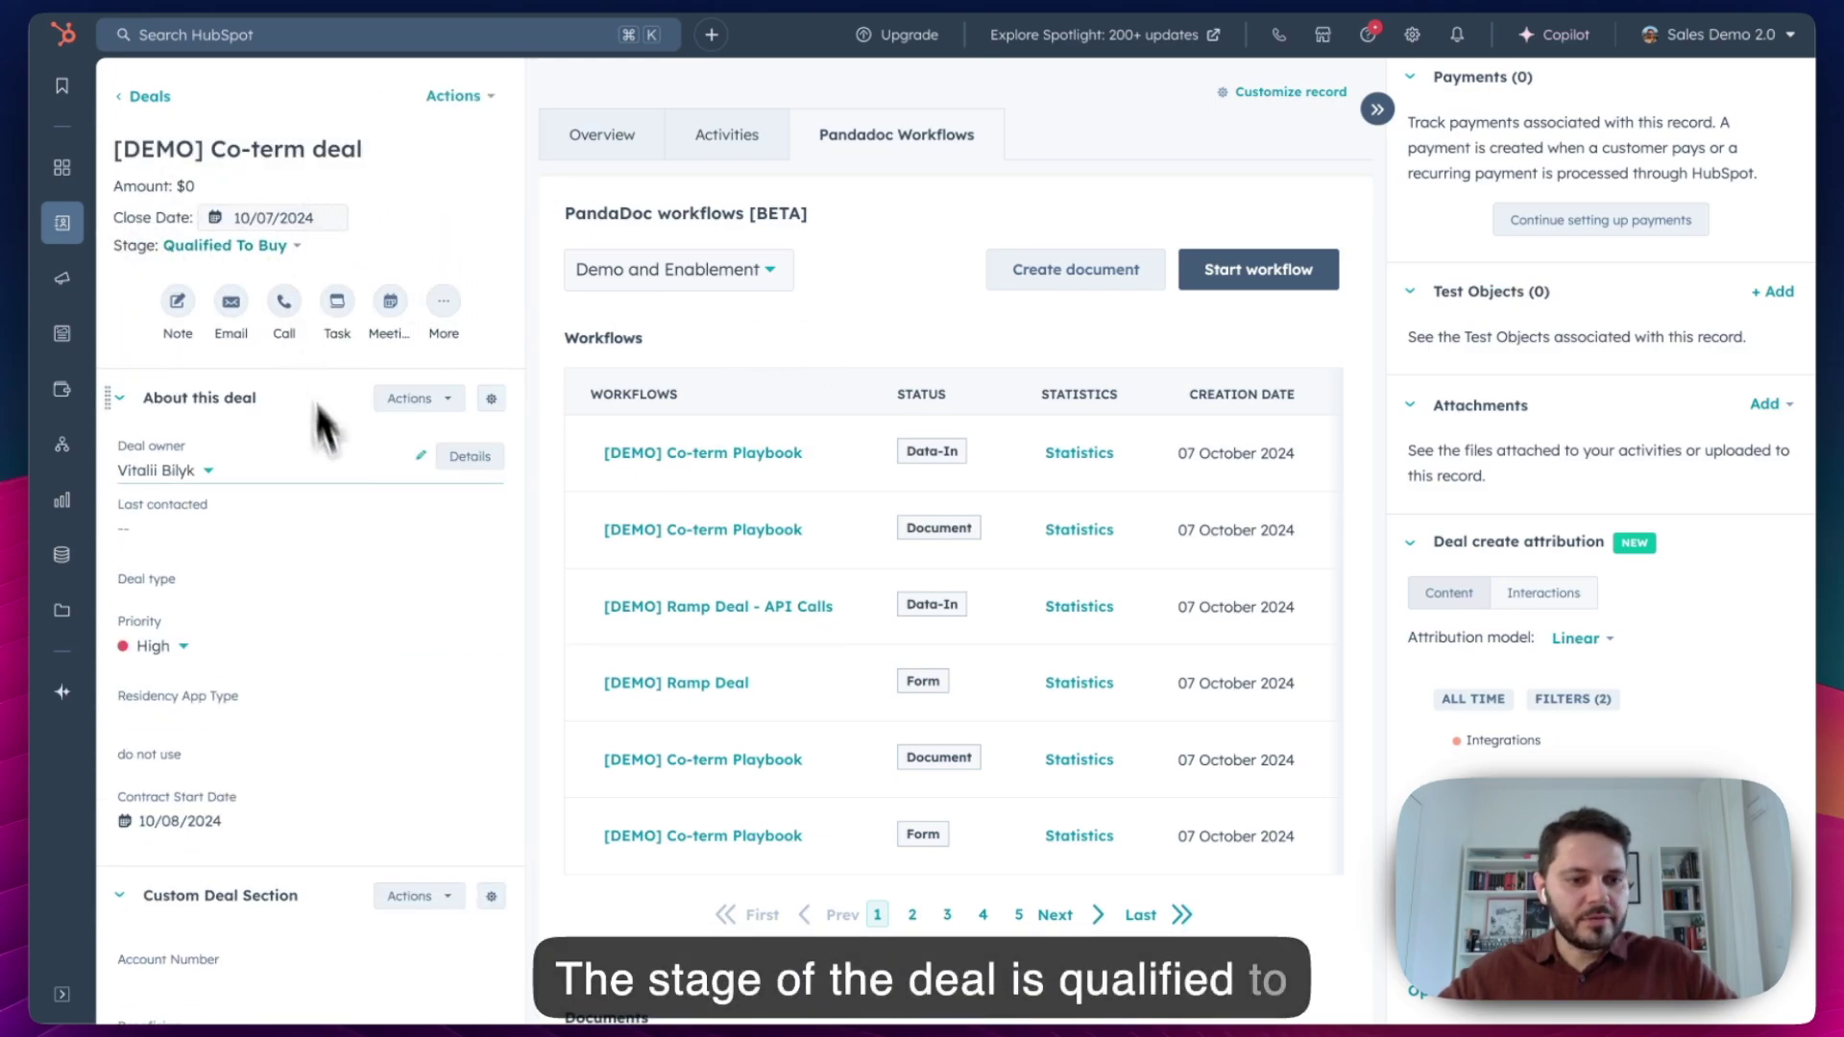
pyautogui.scroll(-3, 332, 487)
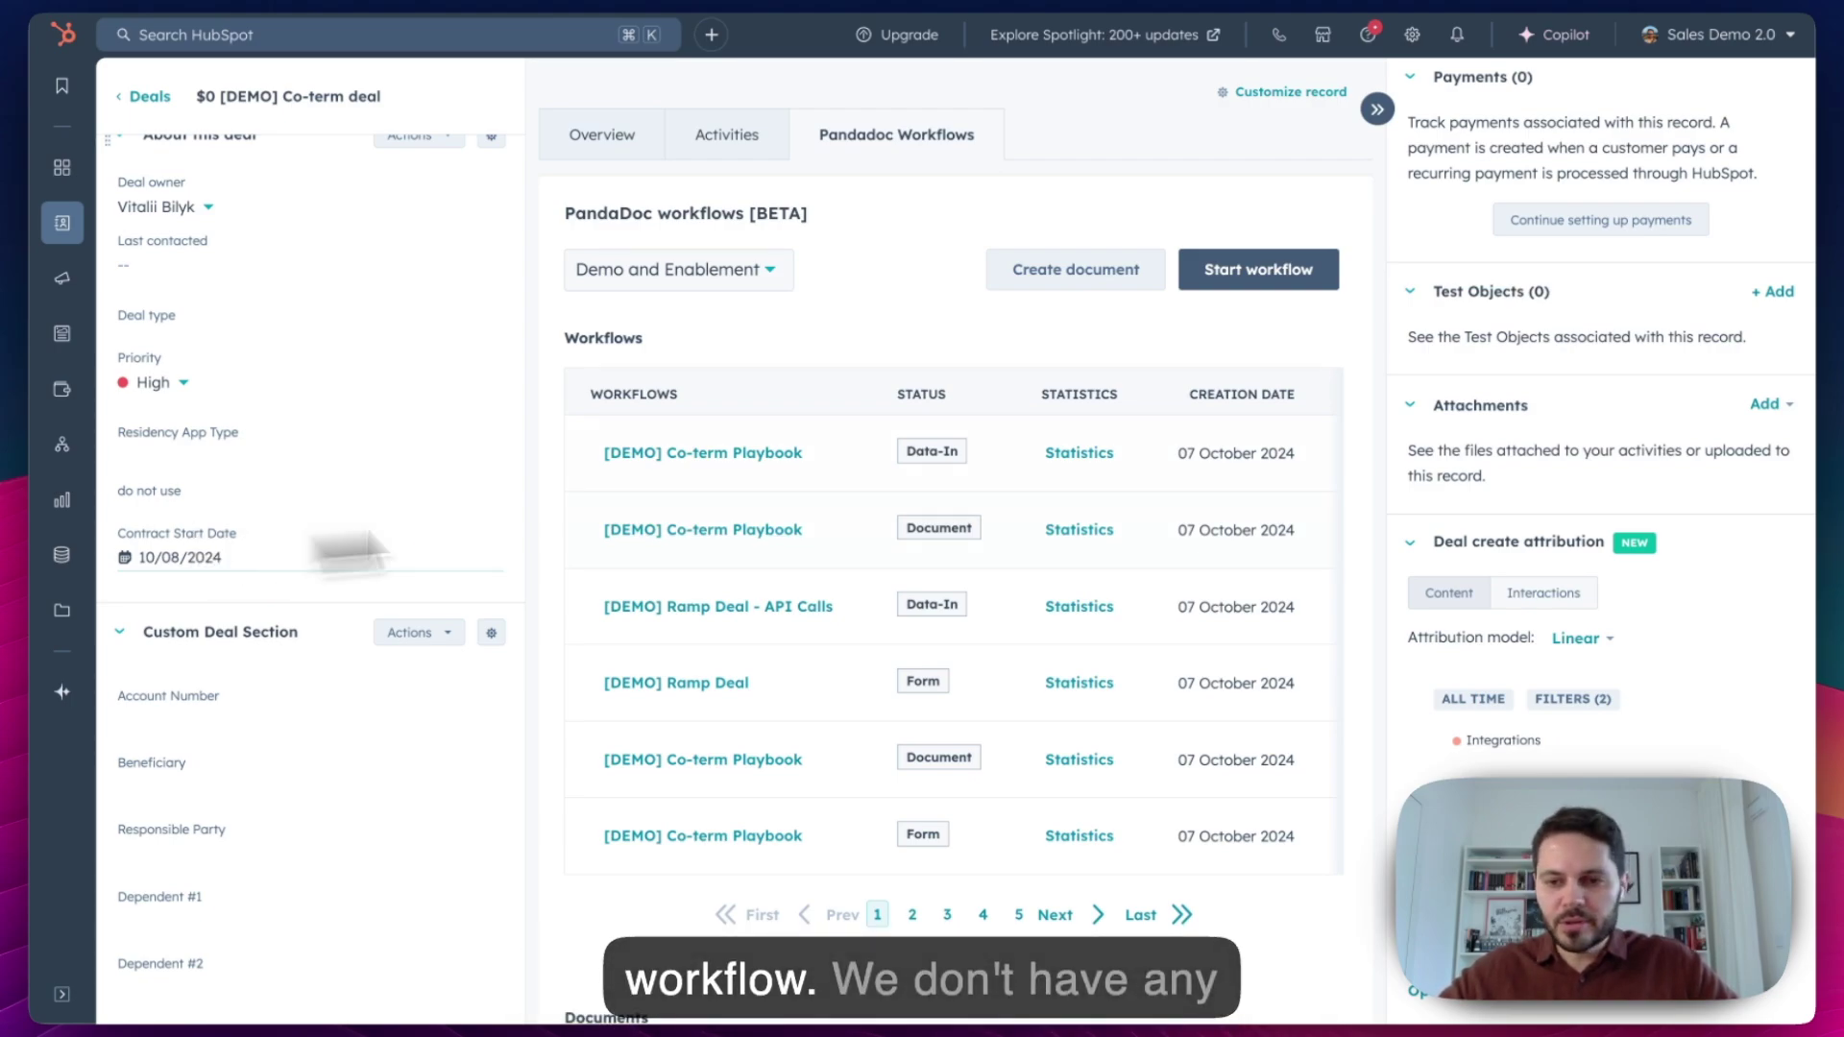
pyautogui.scroll(-10, 1502, 480)
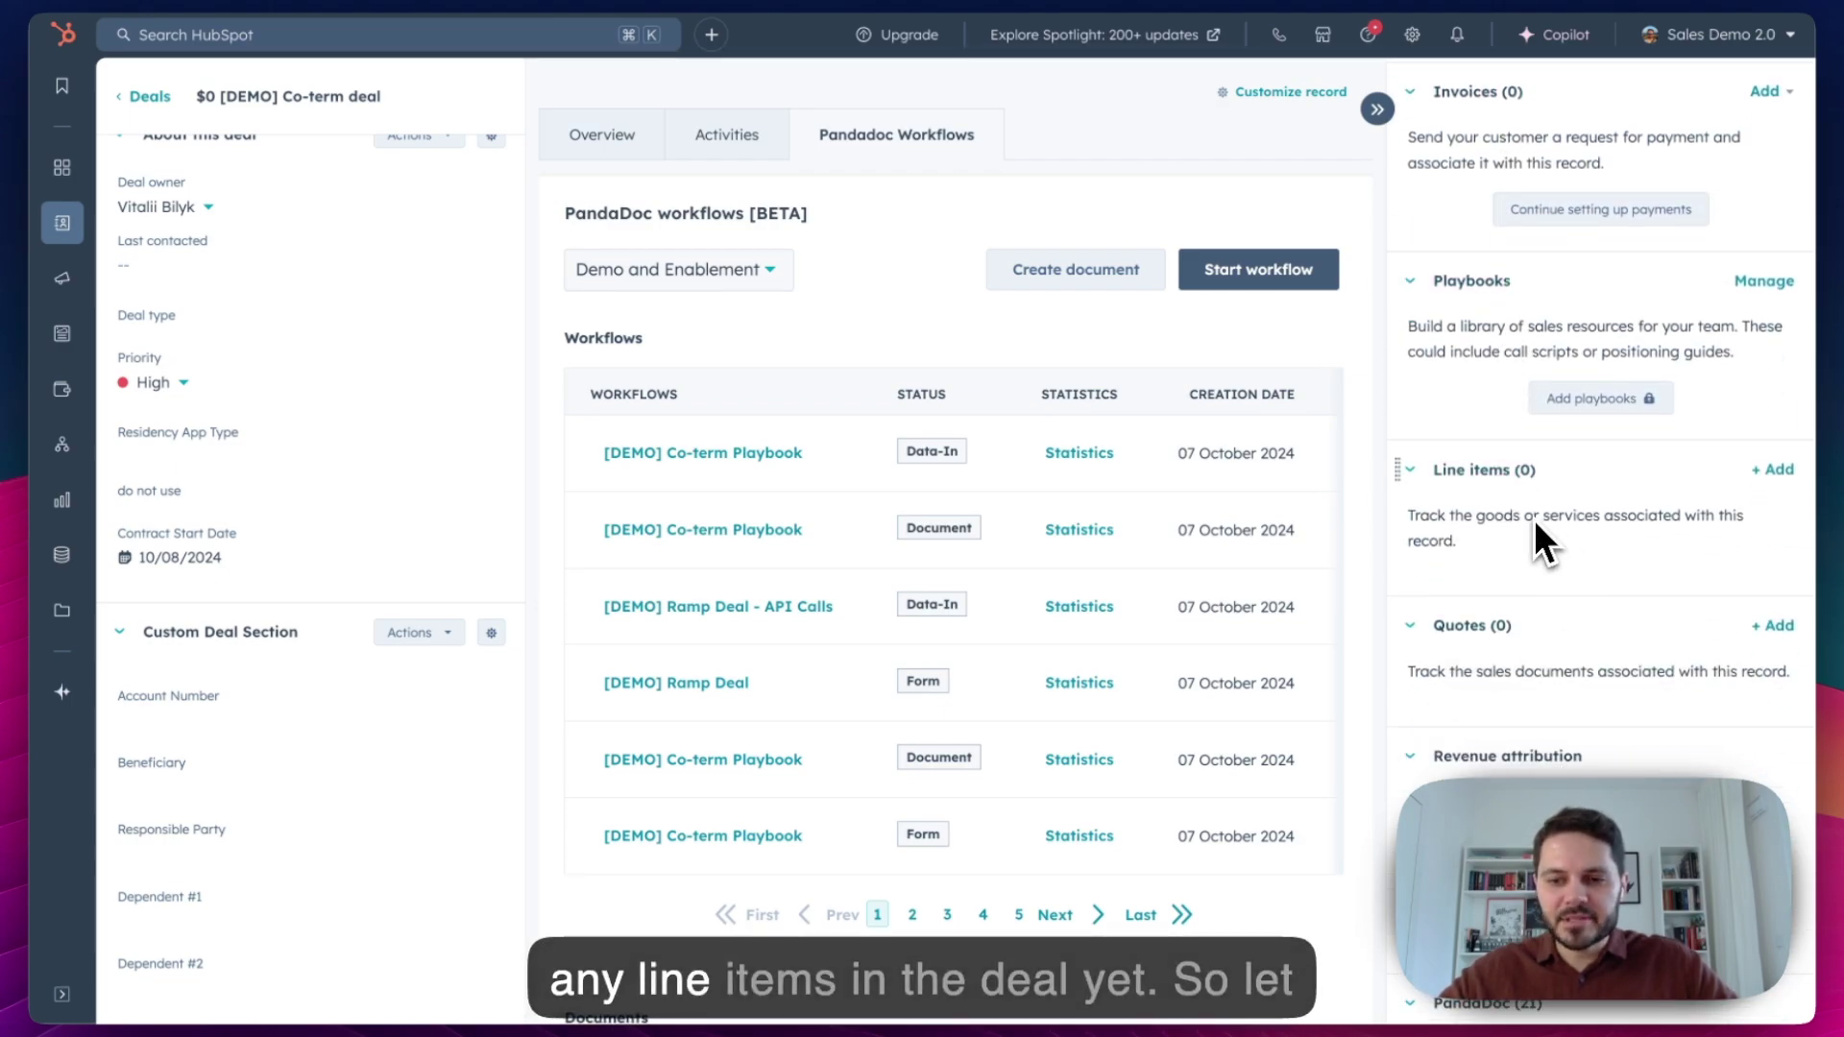
pyautogui.click(1258, 269)
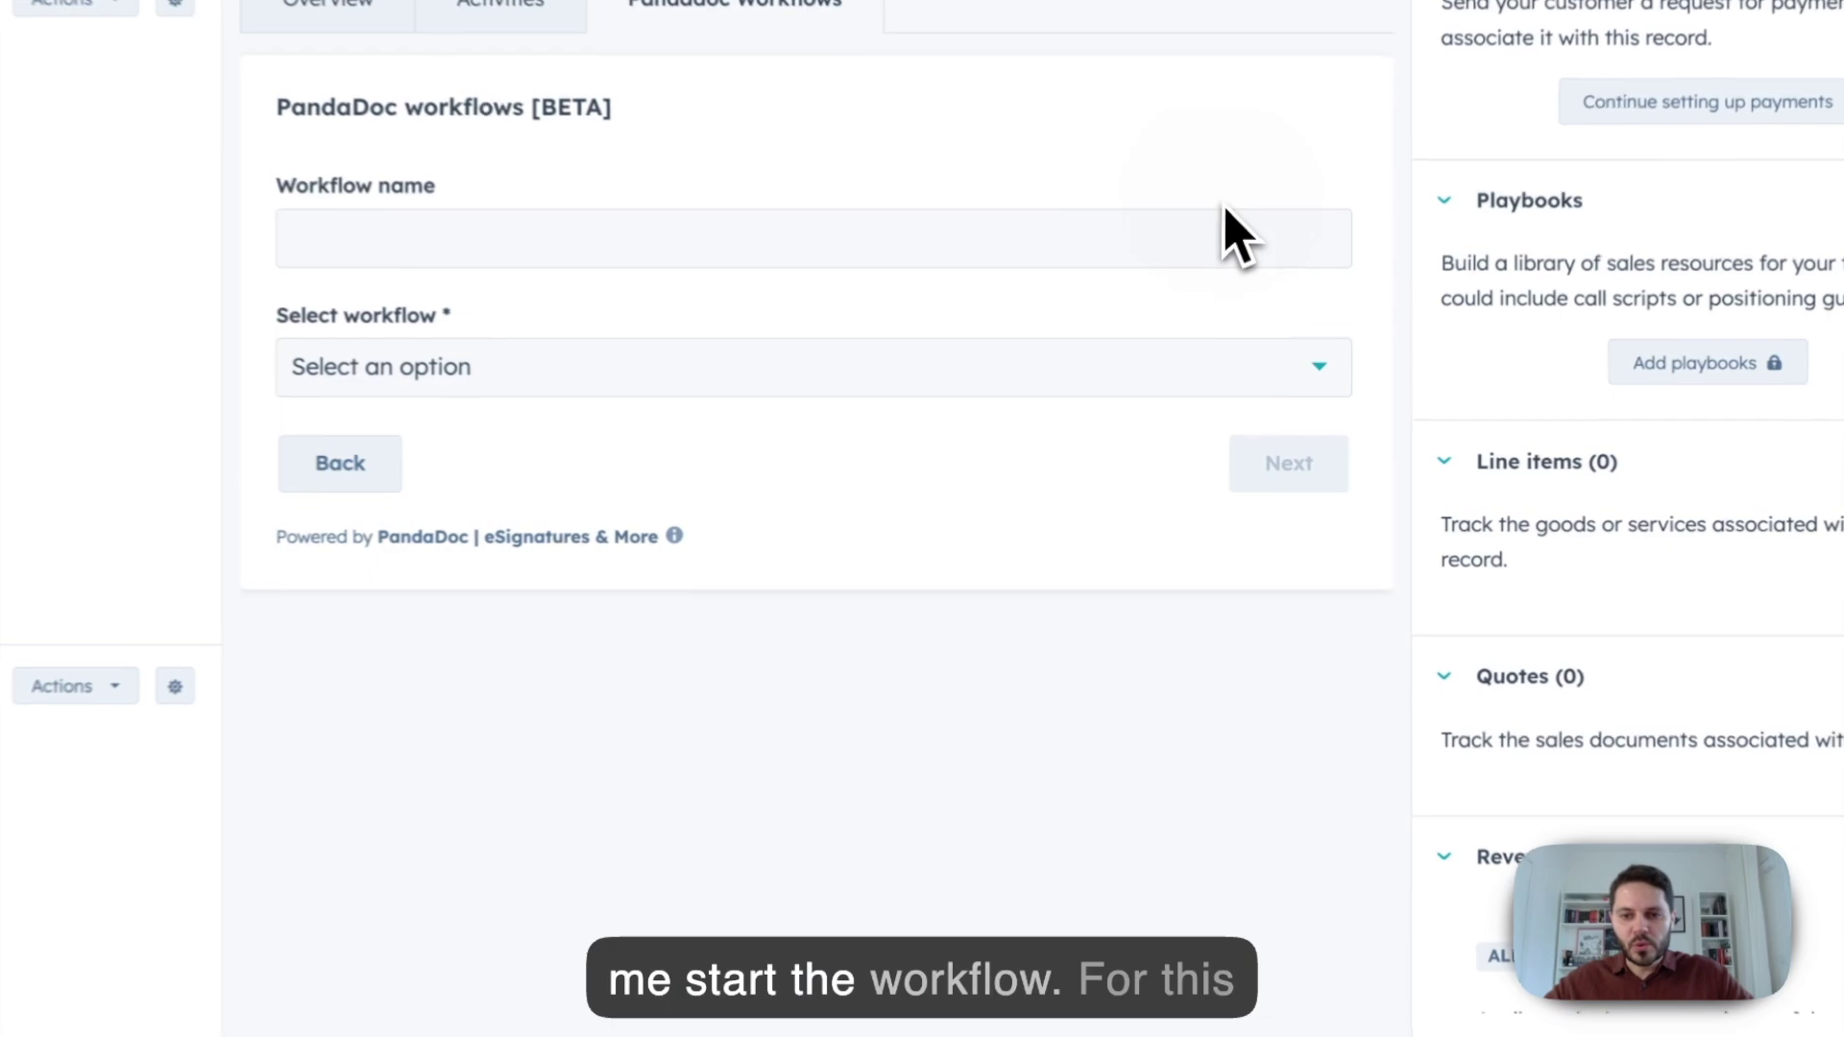
pyautogui.click(590, 382)
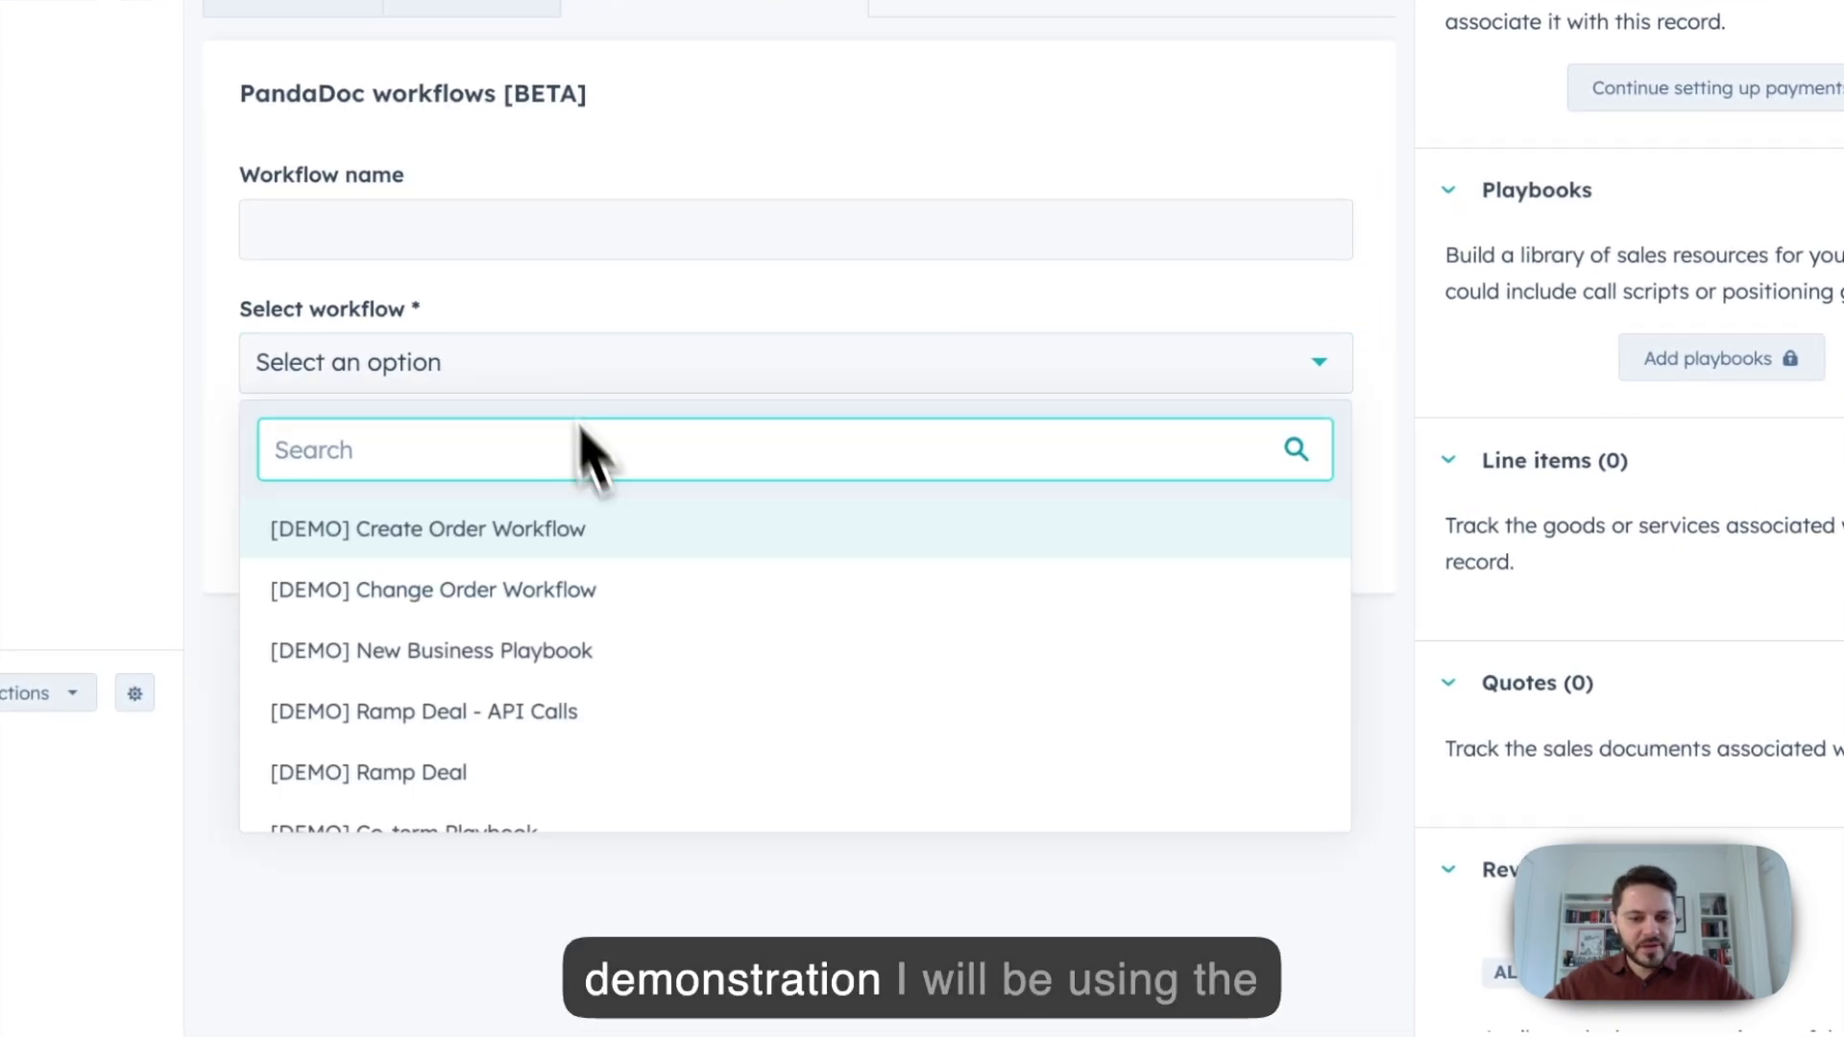
pyautogui.scroll(-1, 663, 573)
pyautogui.scroll(-1, 633, 574)
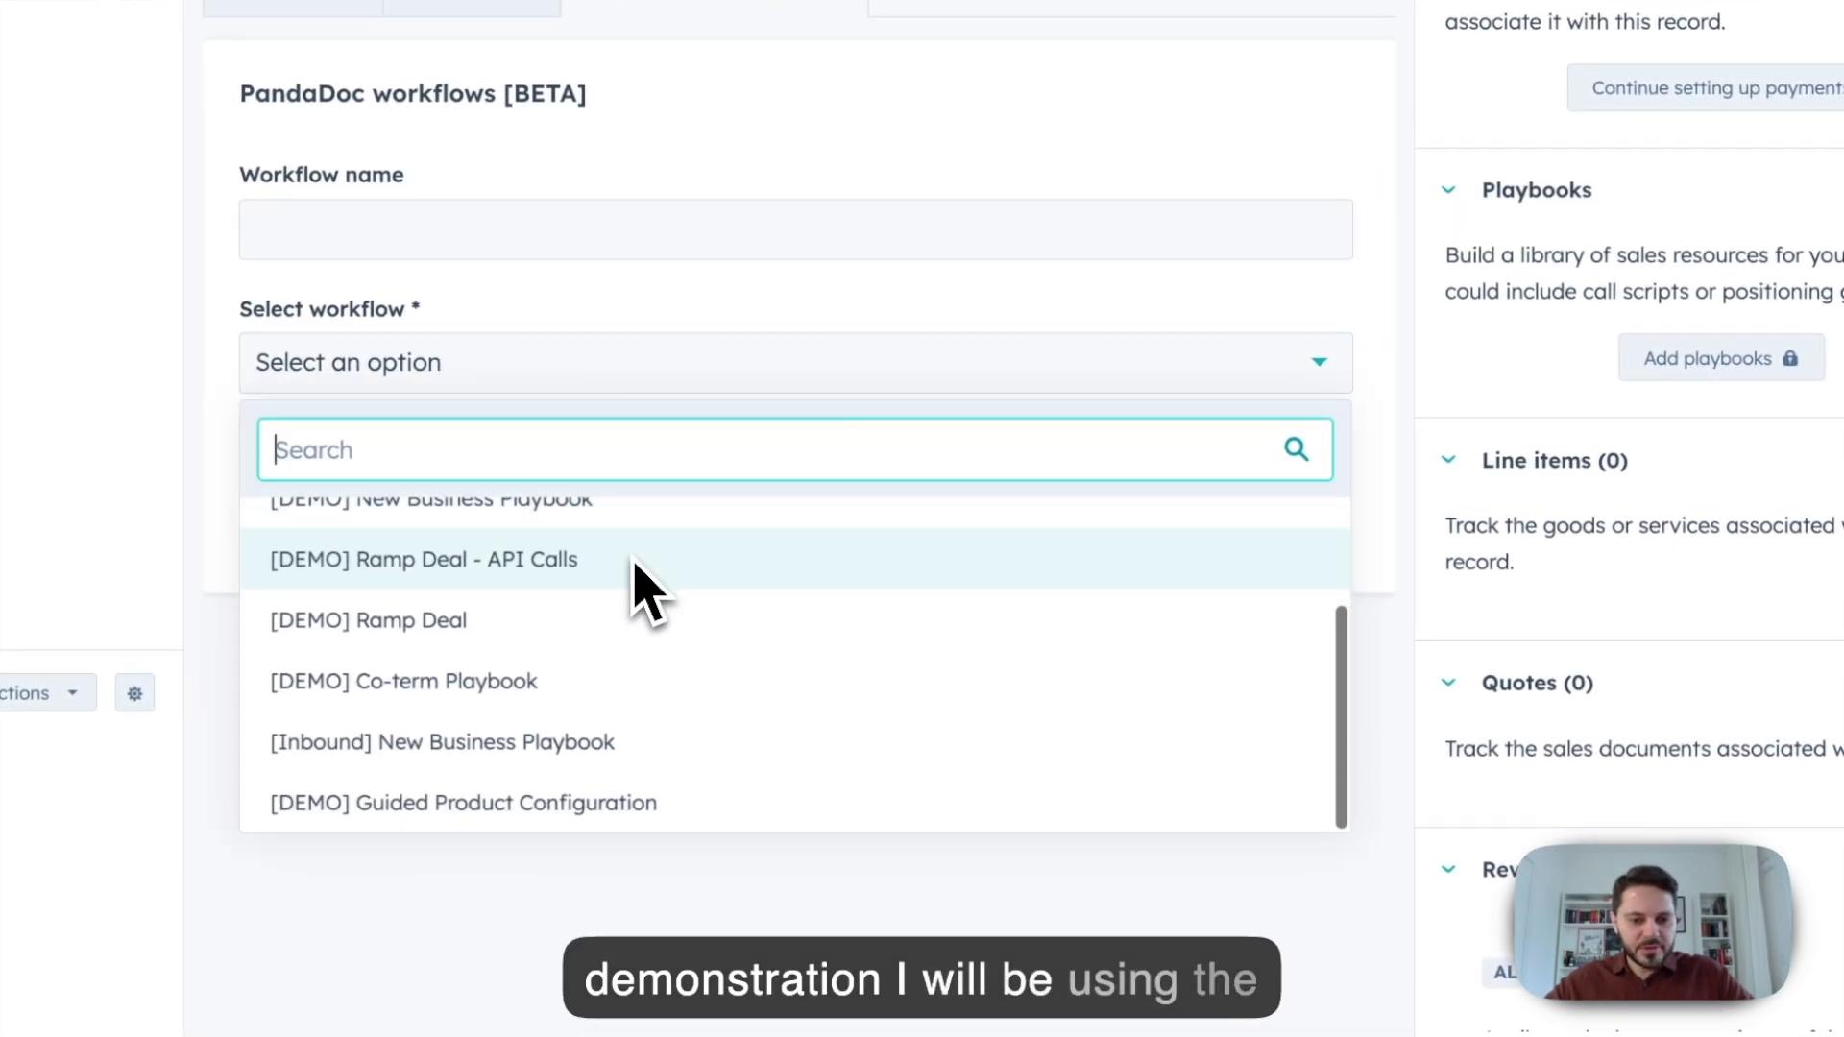
pyautogui.click(445, 699)
pyautogui.click(1291, 475)
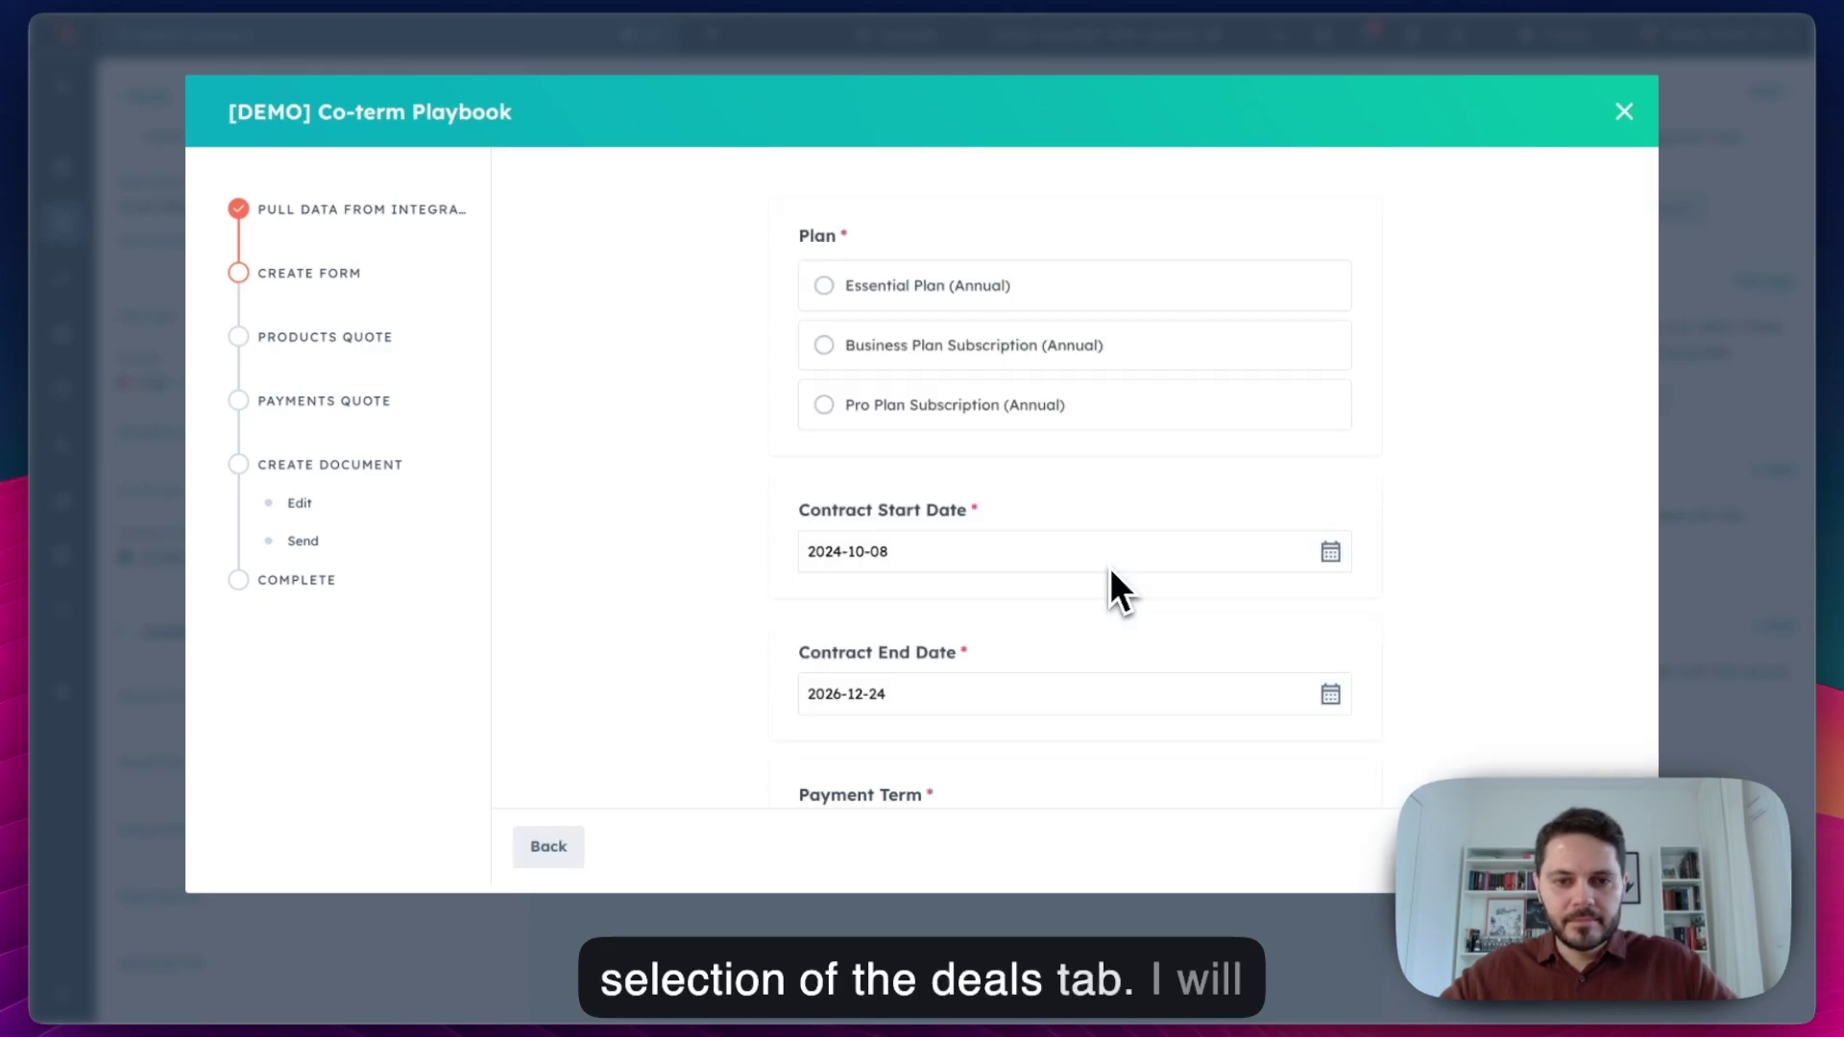
# - Select Business Plan Subscription (Annual), keep the prefilled contract dates and annual payment term, and proceed through the products and payments quotes
pyautogui.click(834, 352)
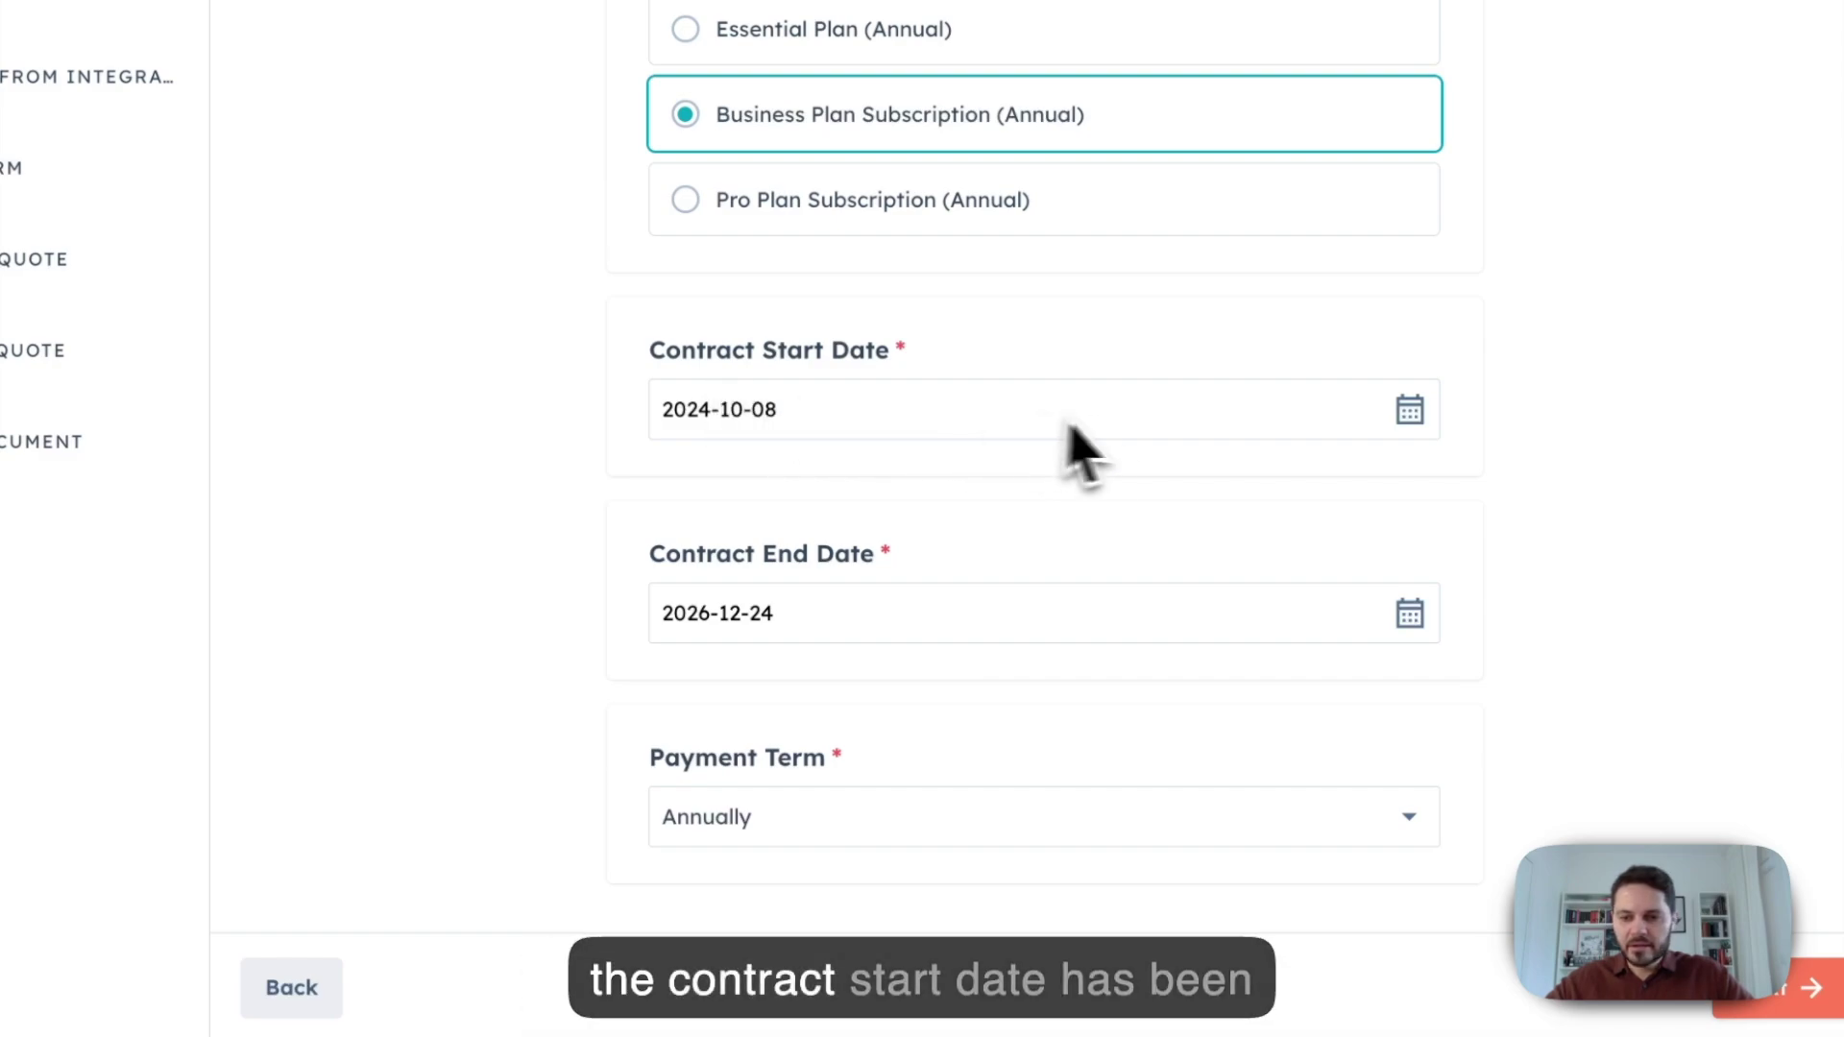
pyautogui.click(1776, 987)
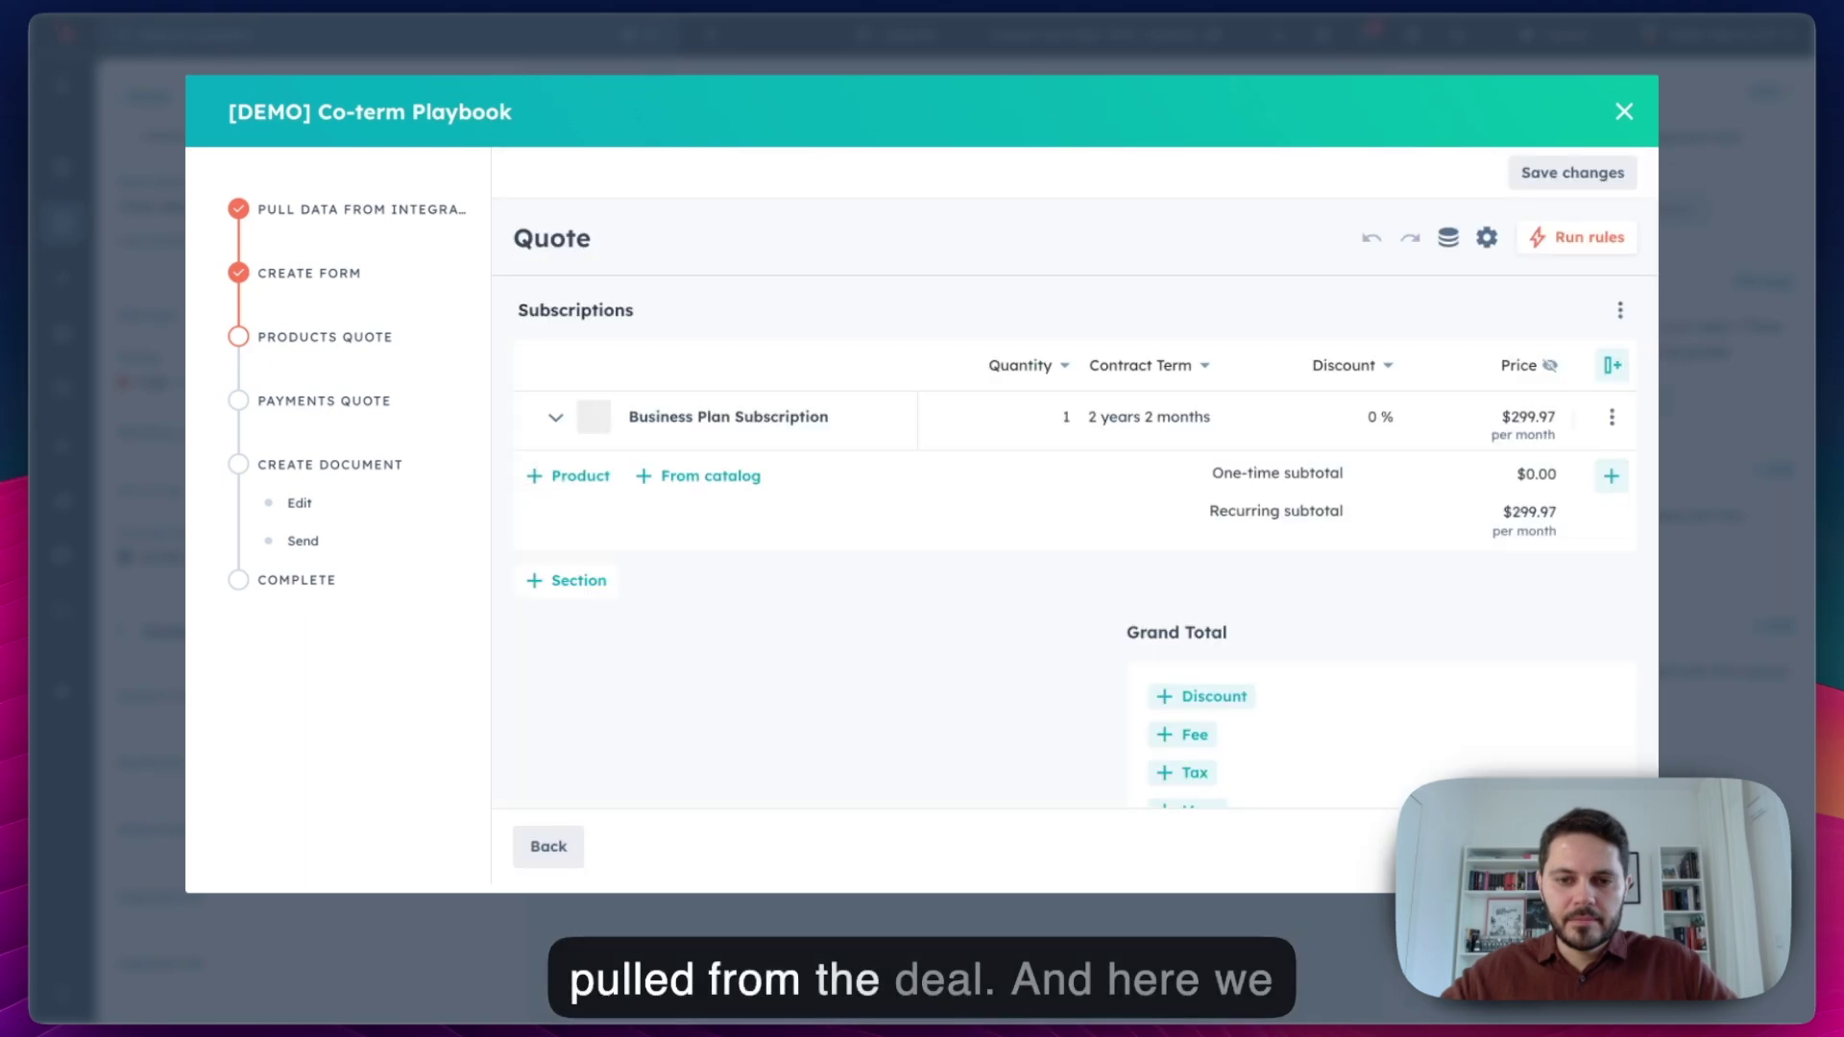
pyautogui.moveTo(887, 526)
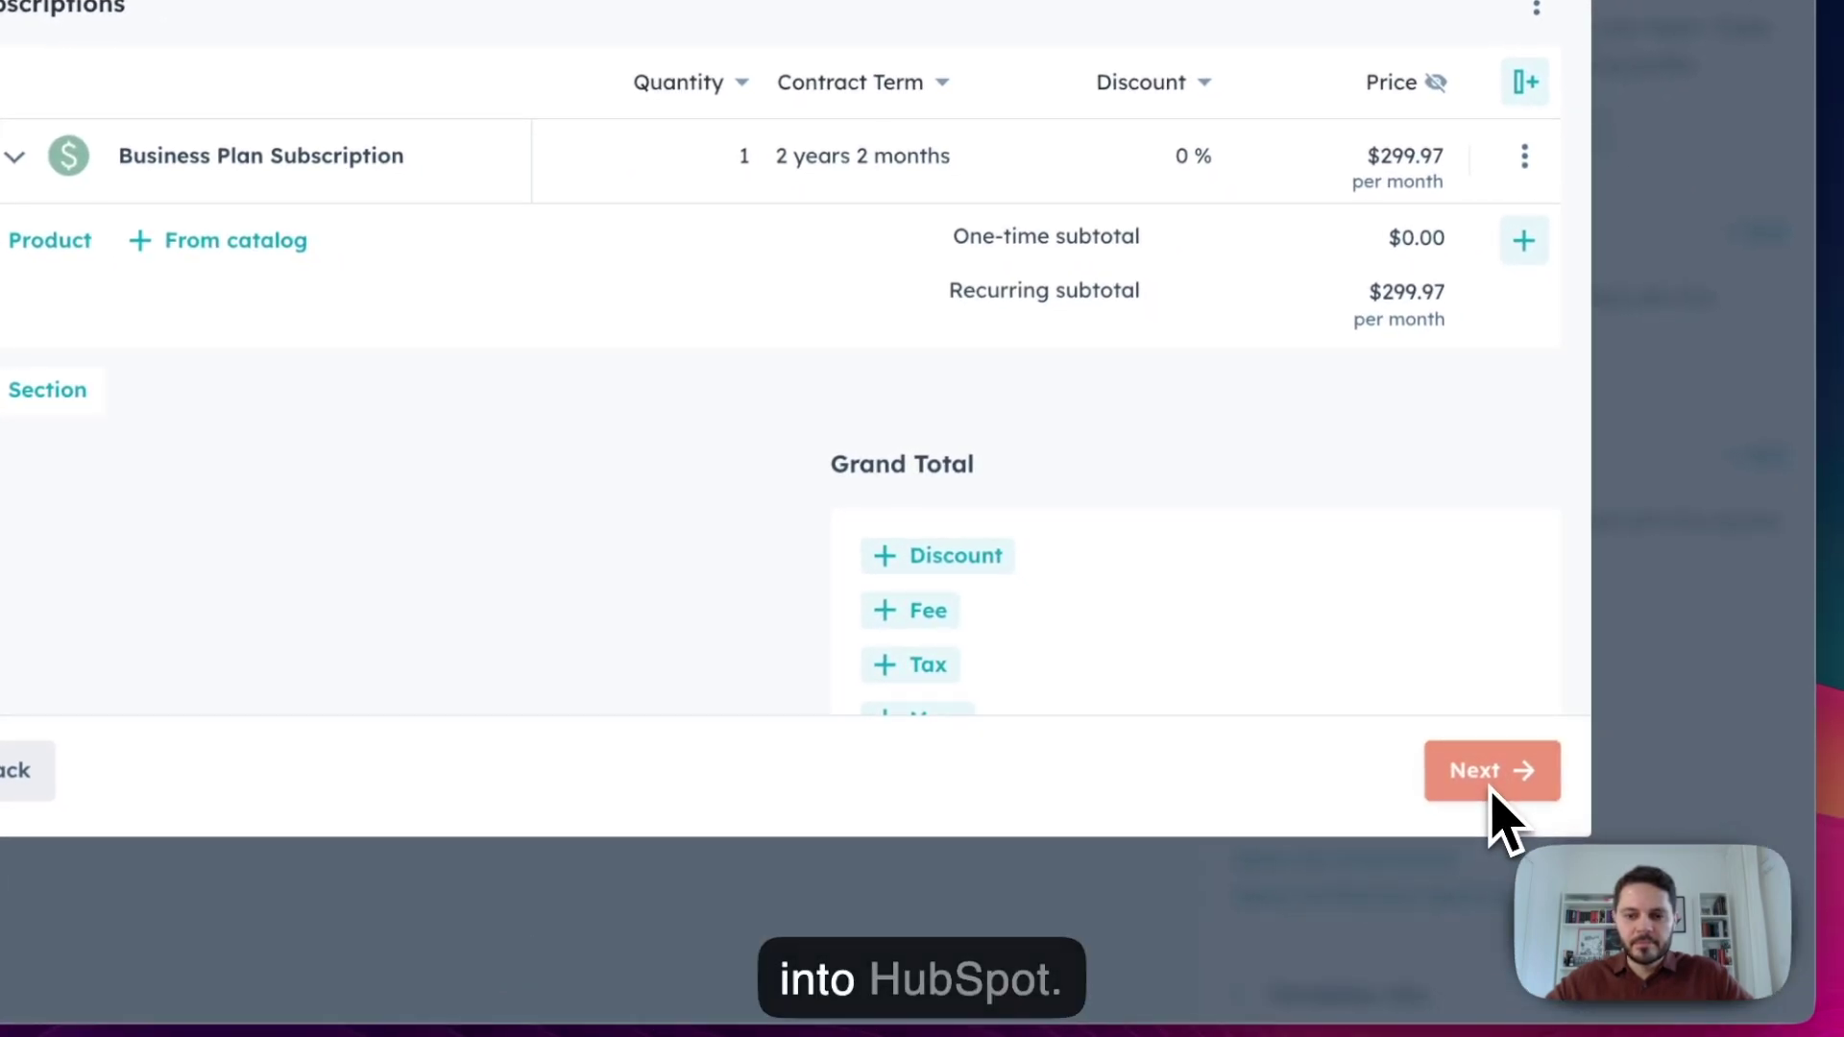
pyautogui.click(1491, 790)
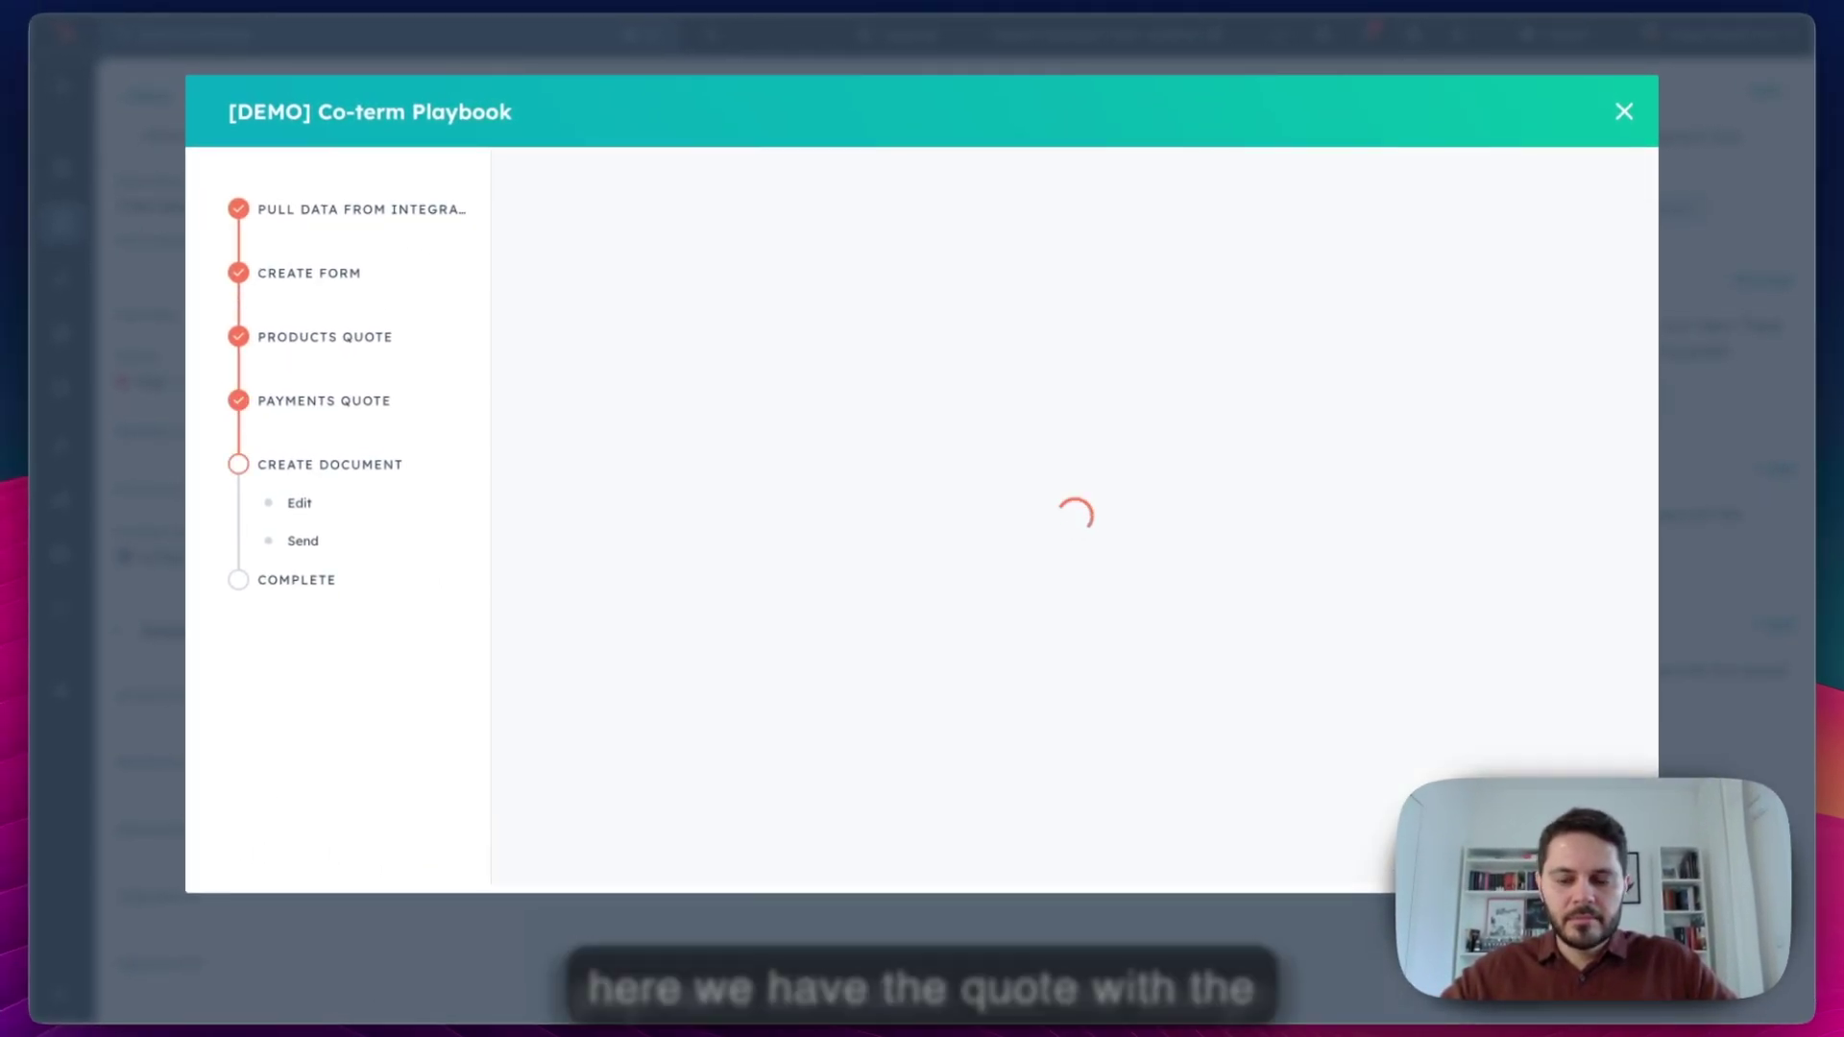
# - Assign a contact to the Client role and to the other document role, and create the document
pyautogui.click(863, 319)
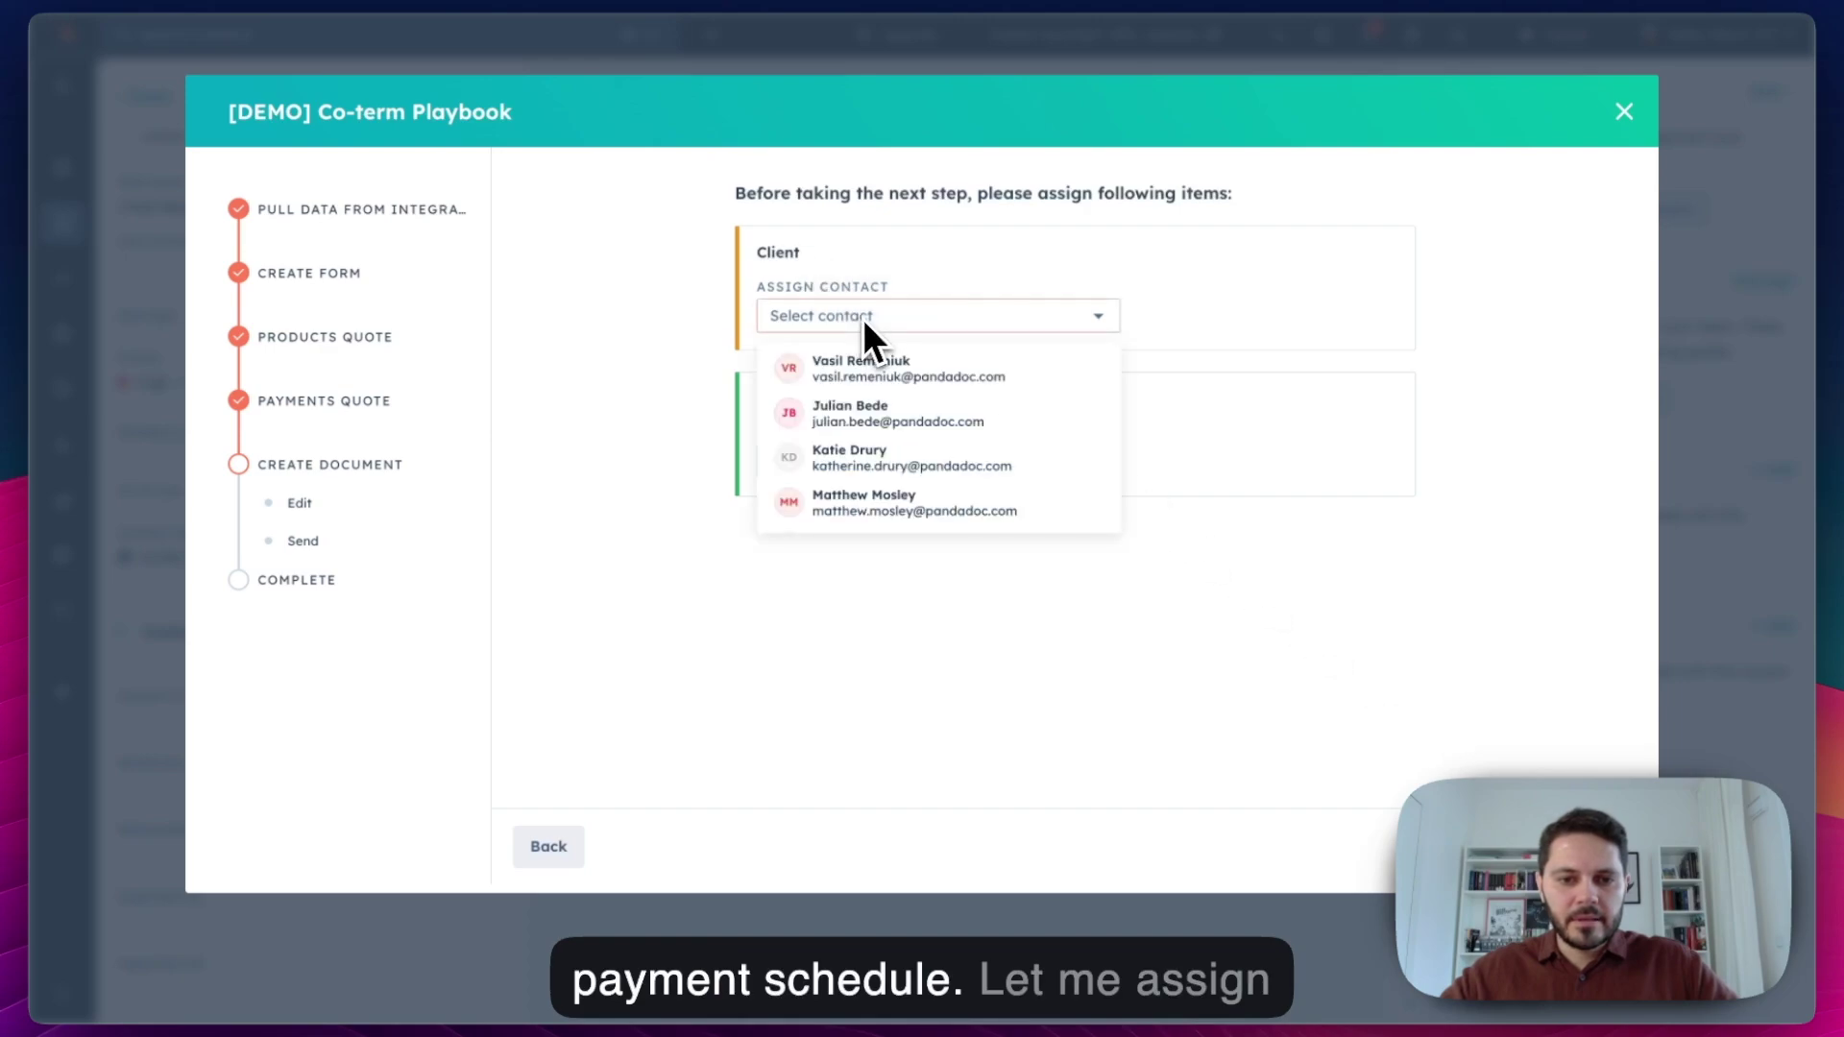
pyautogui.click(826, 367)
pyautogui.click(828, 463)
pyautogui.click(827, 566)
pyautogui.click(1575, 846)
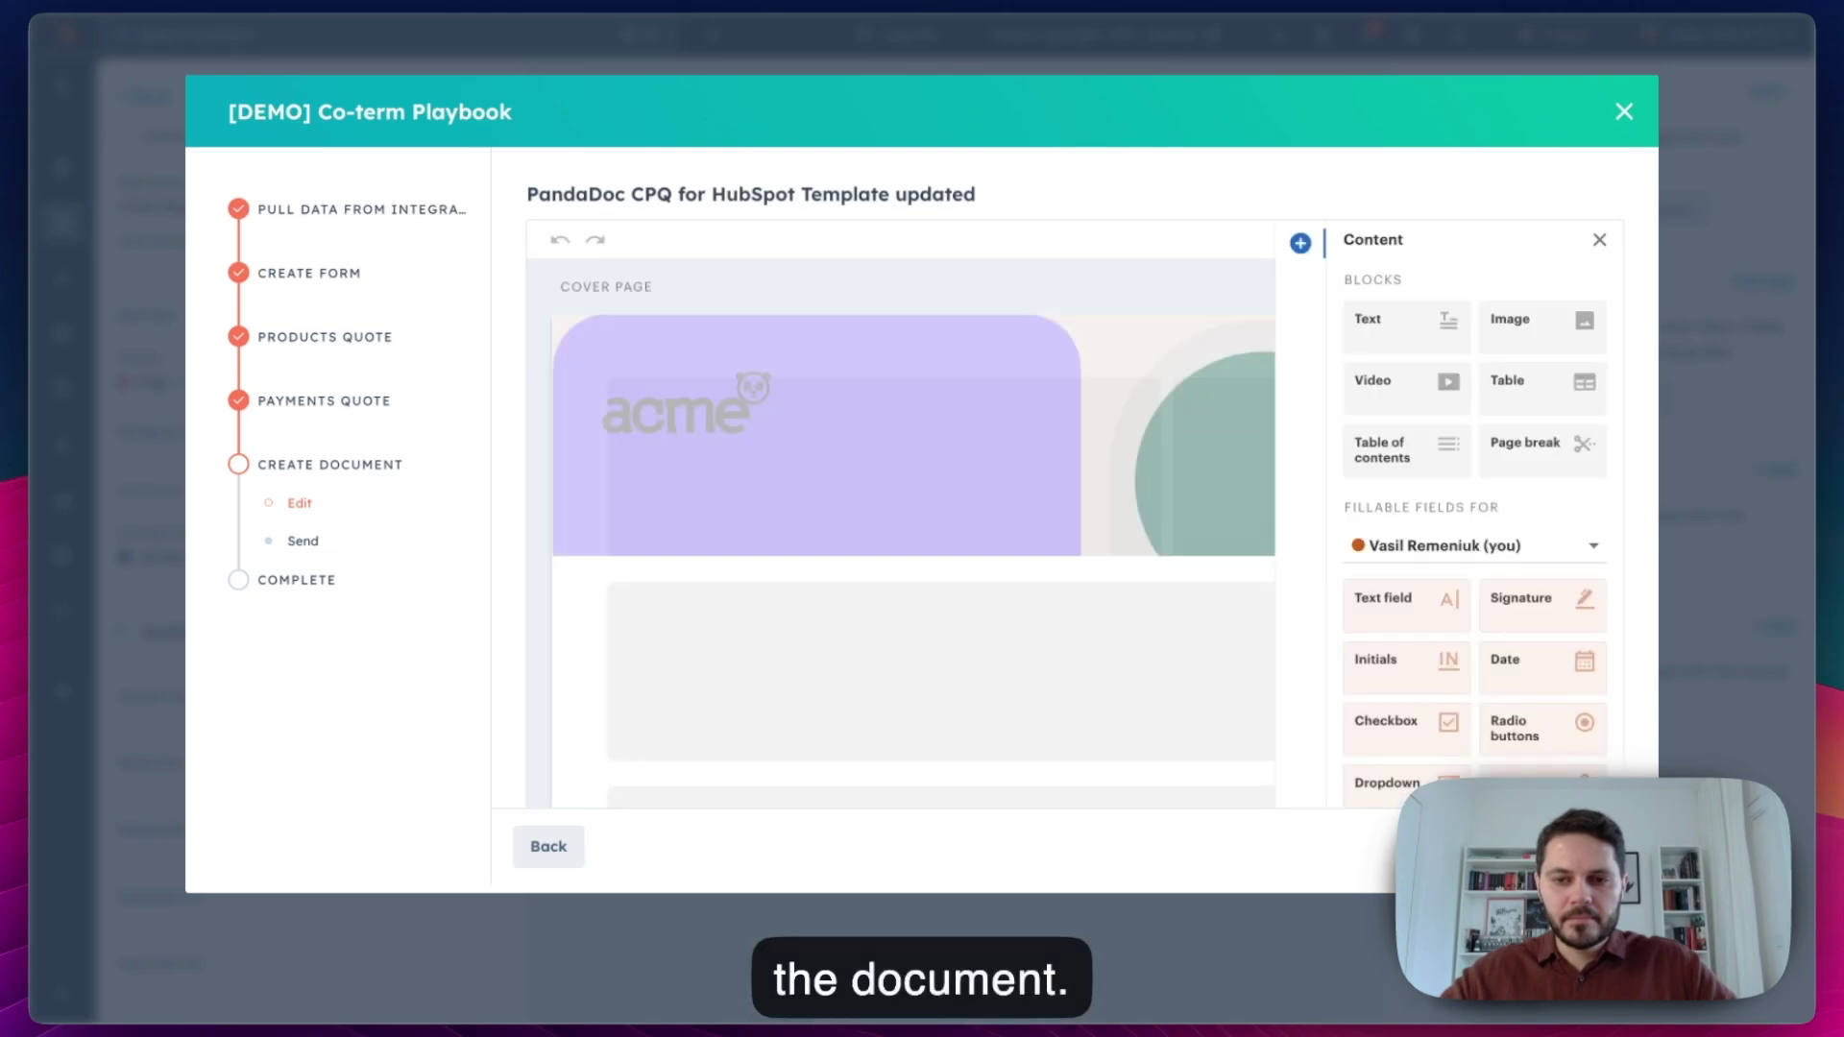
# - Examine the generated proposal for the deal name, contact details, subscription quote, payment schedule and signature section
pyautogui.click(1598, 240)
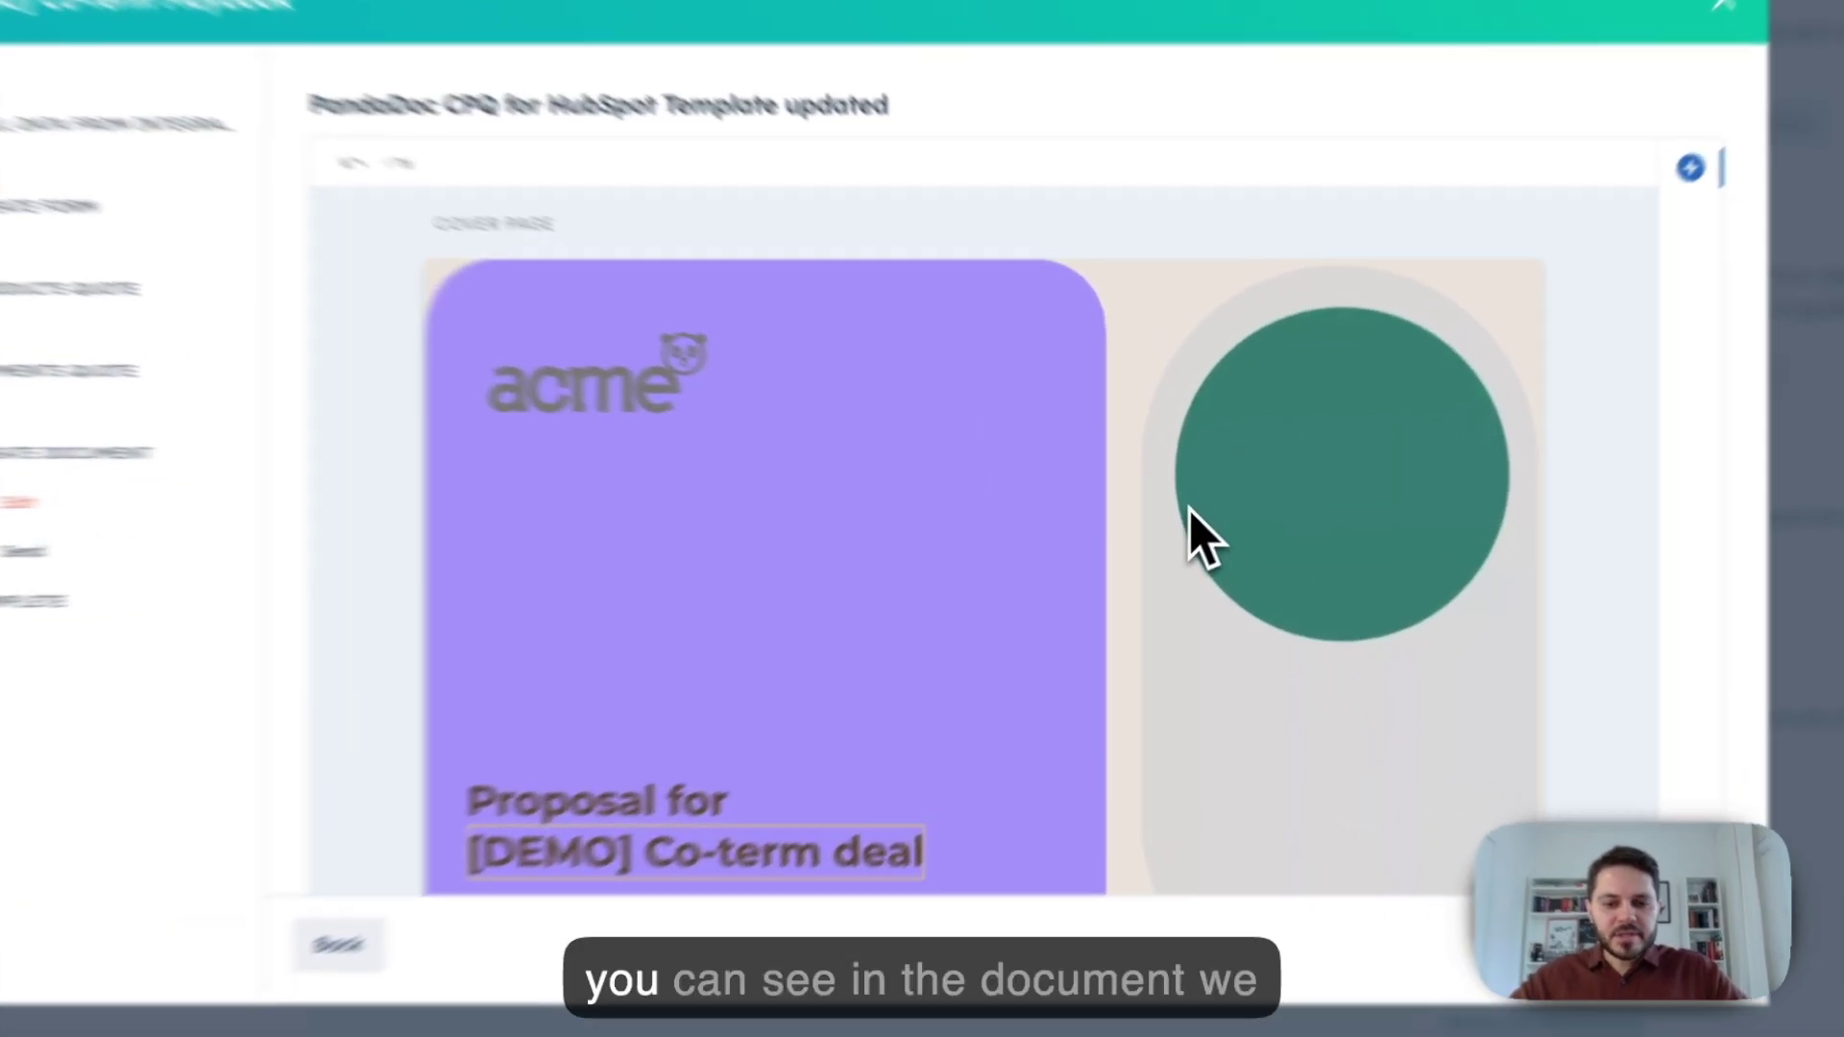
pyautogui.scroll(-3, 1190, 509)
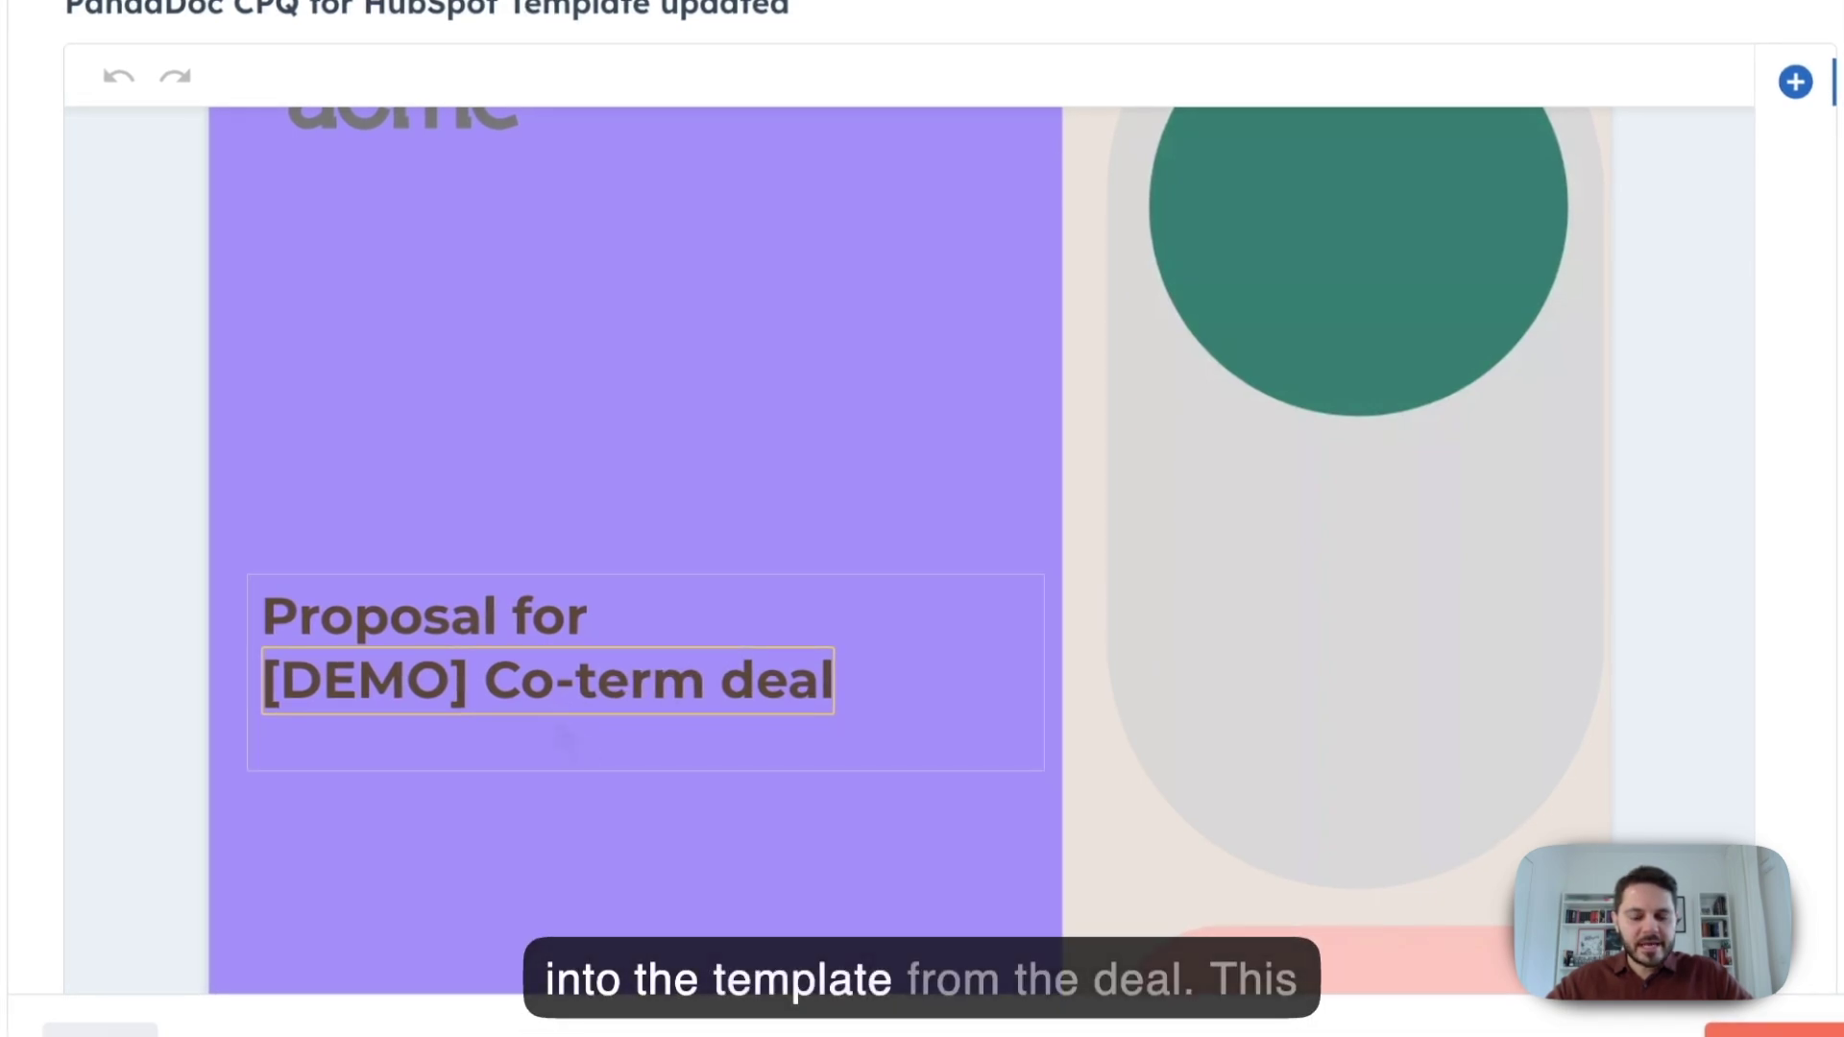
pyautogui.scroll(-2, 556, 741)
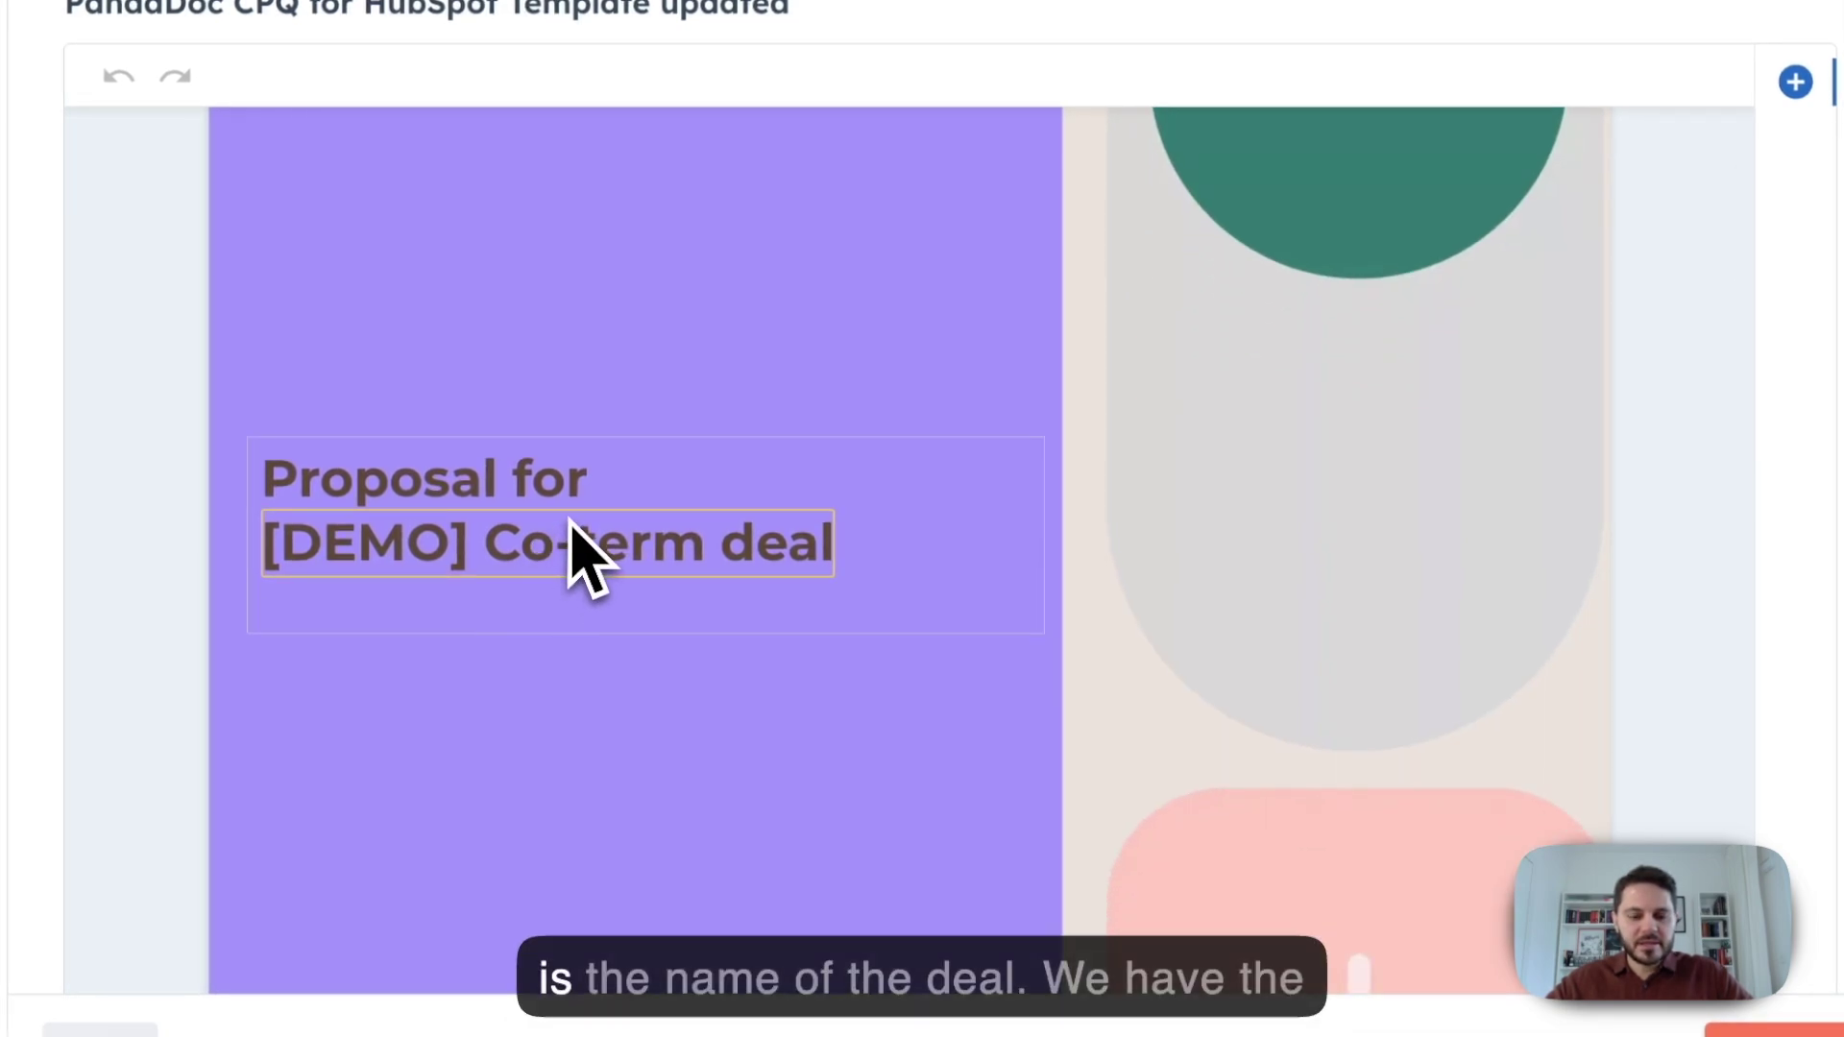
pyautogui.scroll(-10, 564, 576)
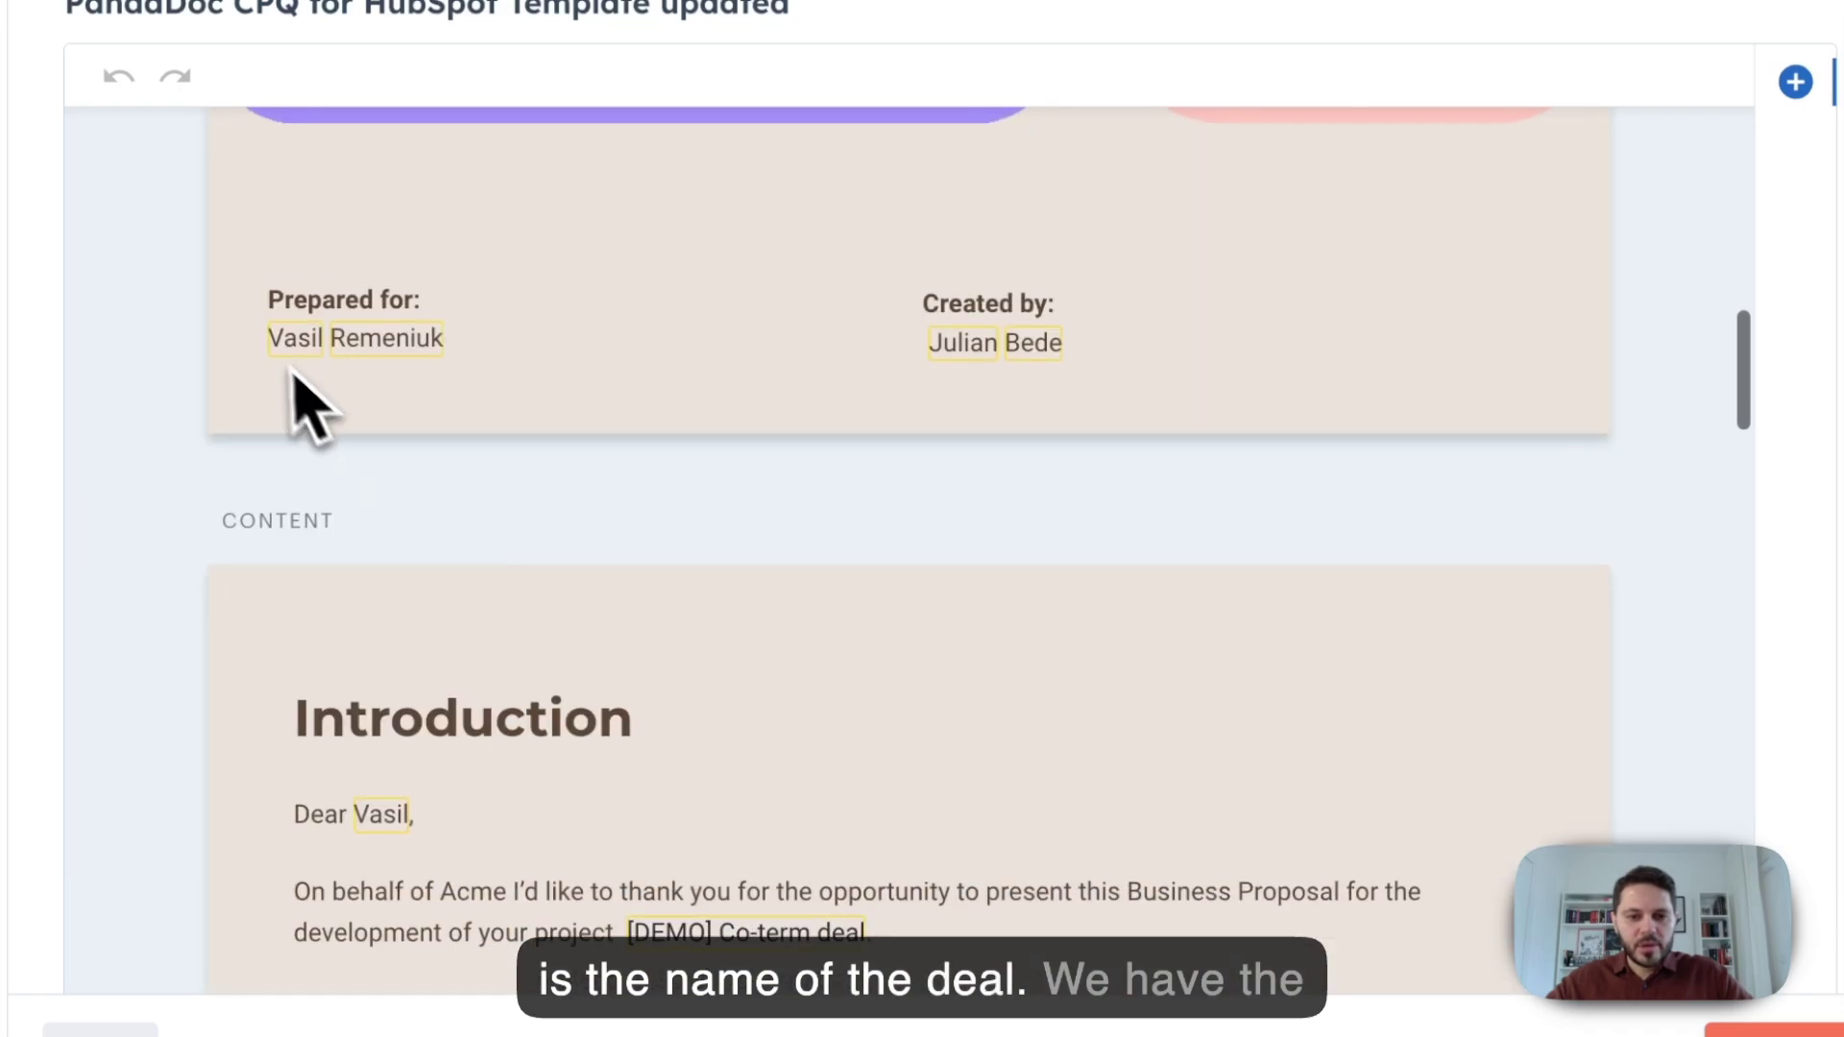
pyautogui.scroll(-15, 752, 317)
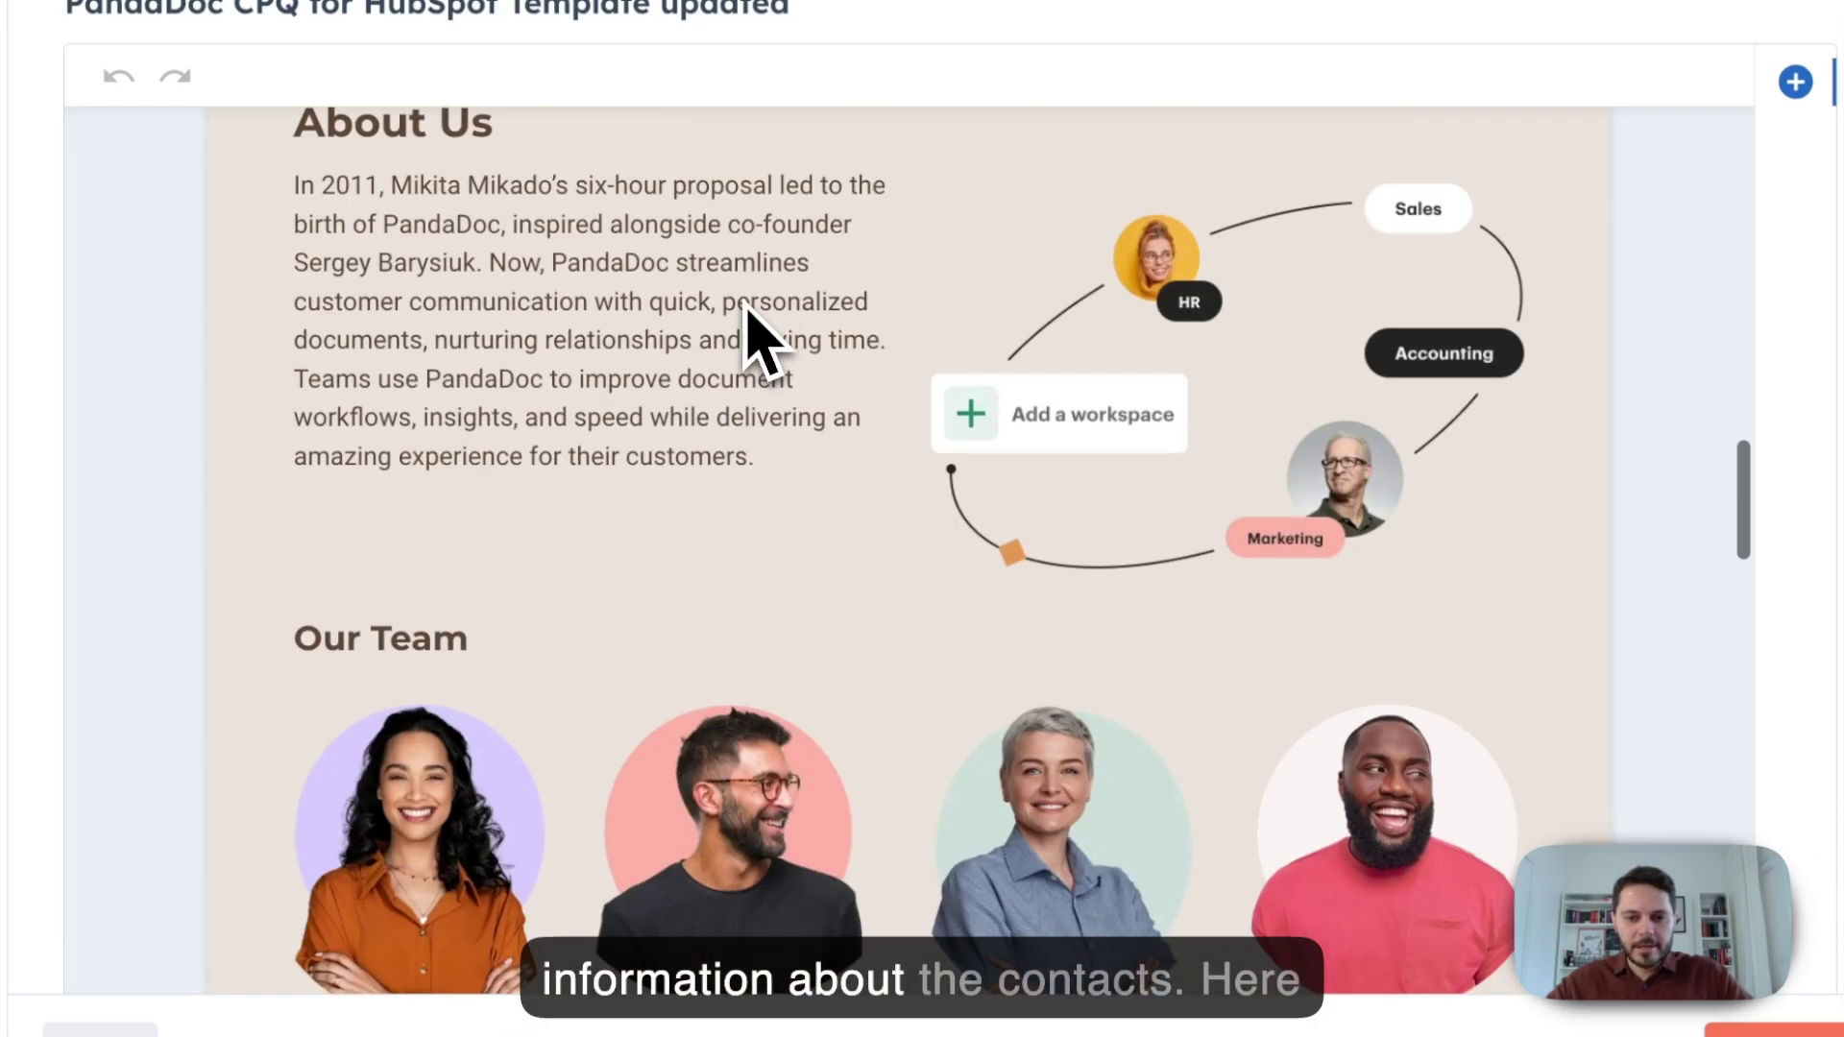
pyautogui.scroll(-10, 749, 327)
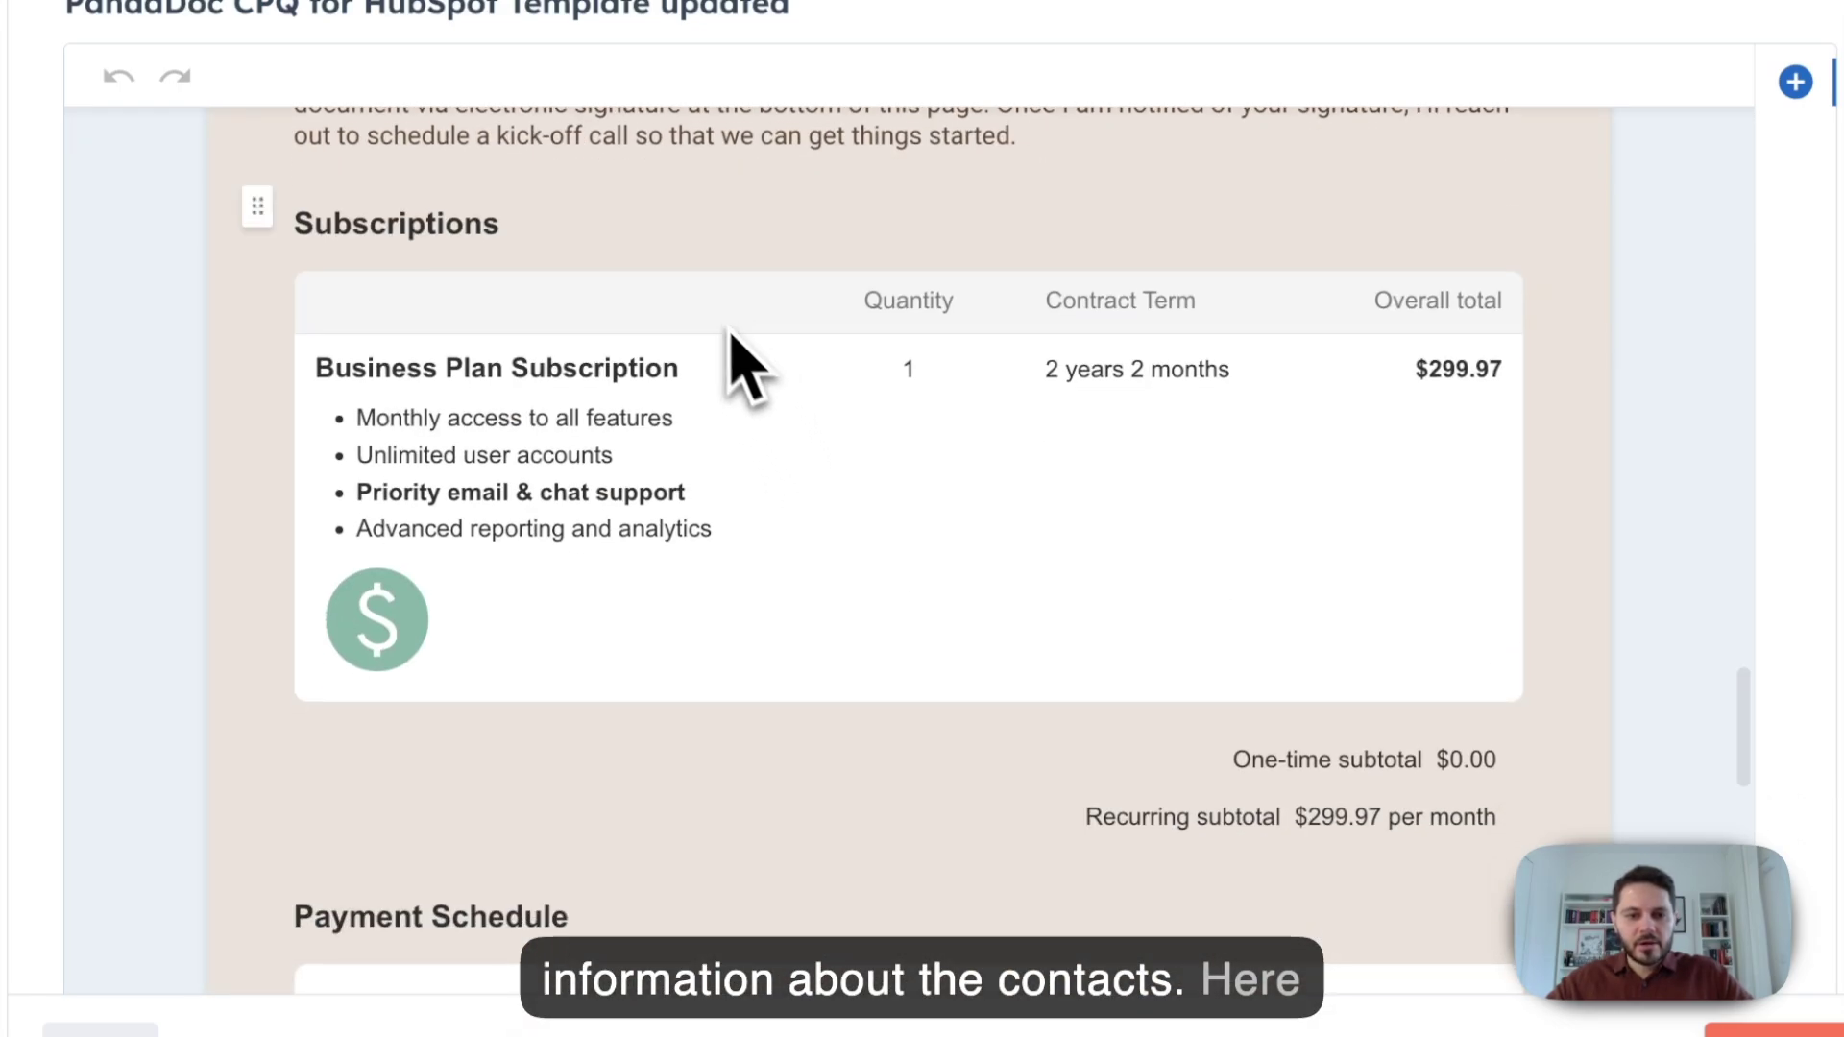
pyautogui.scroll(-15, 832, 455)
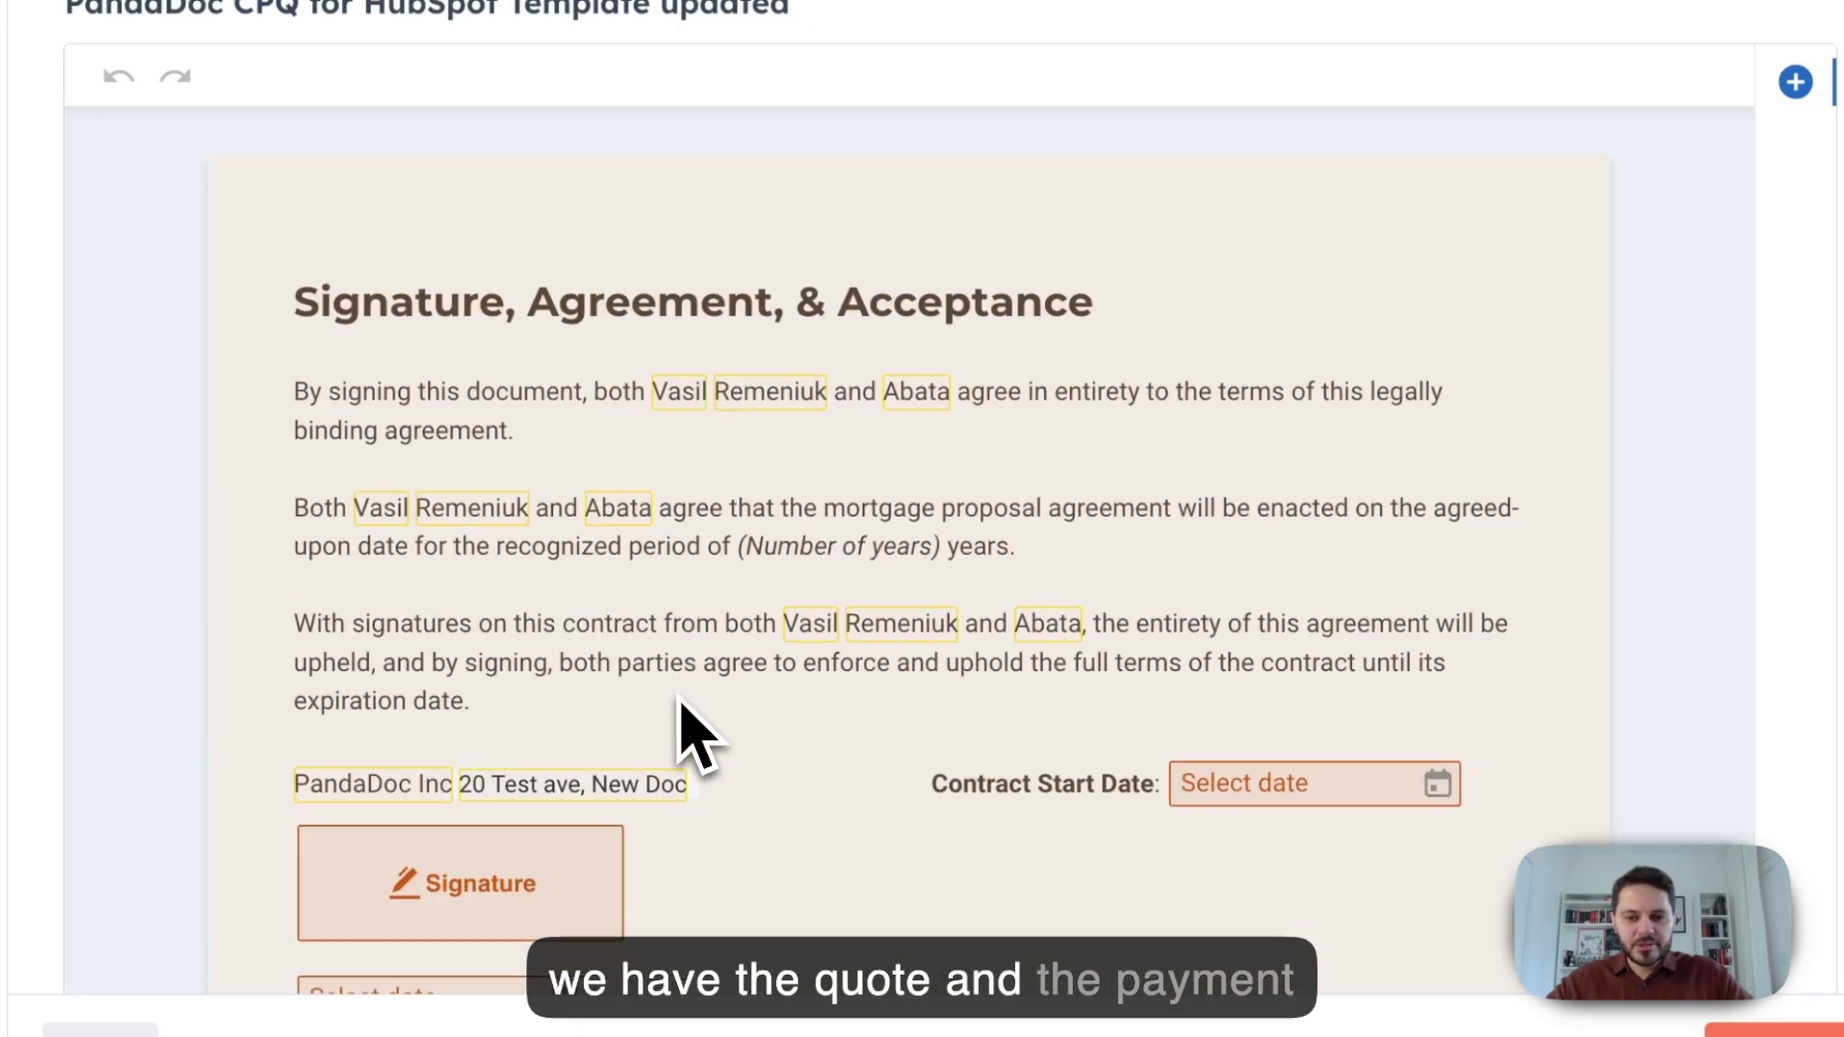
pyautogui.scroll(2, 524, 403)
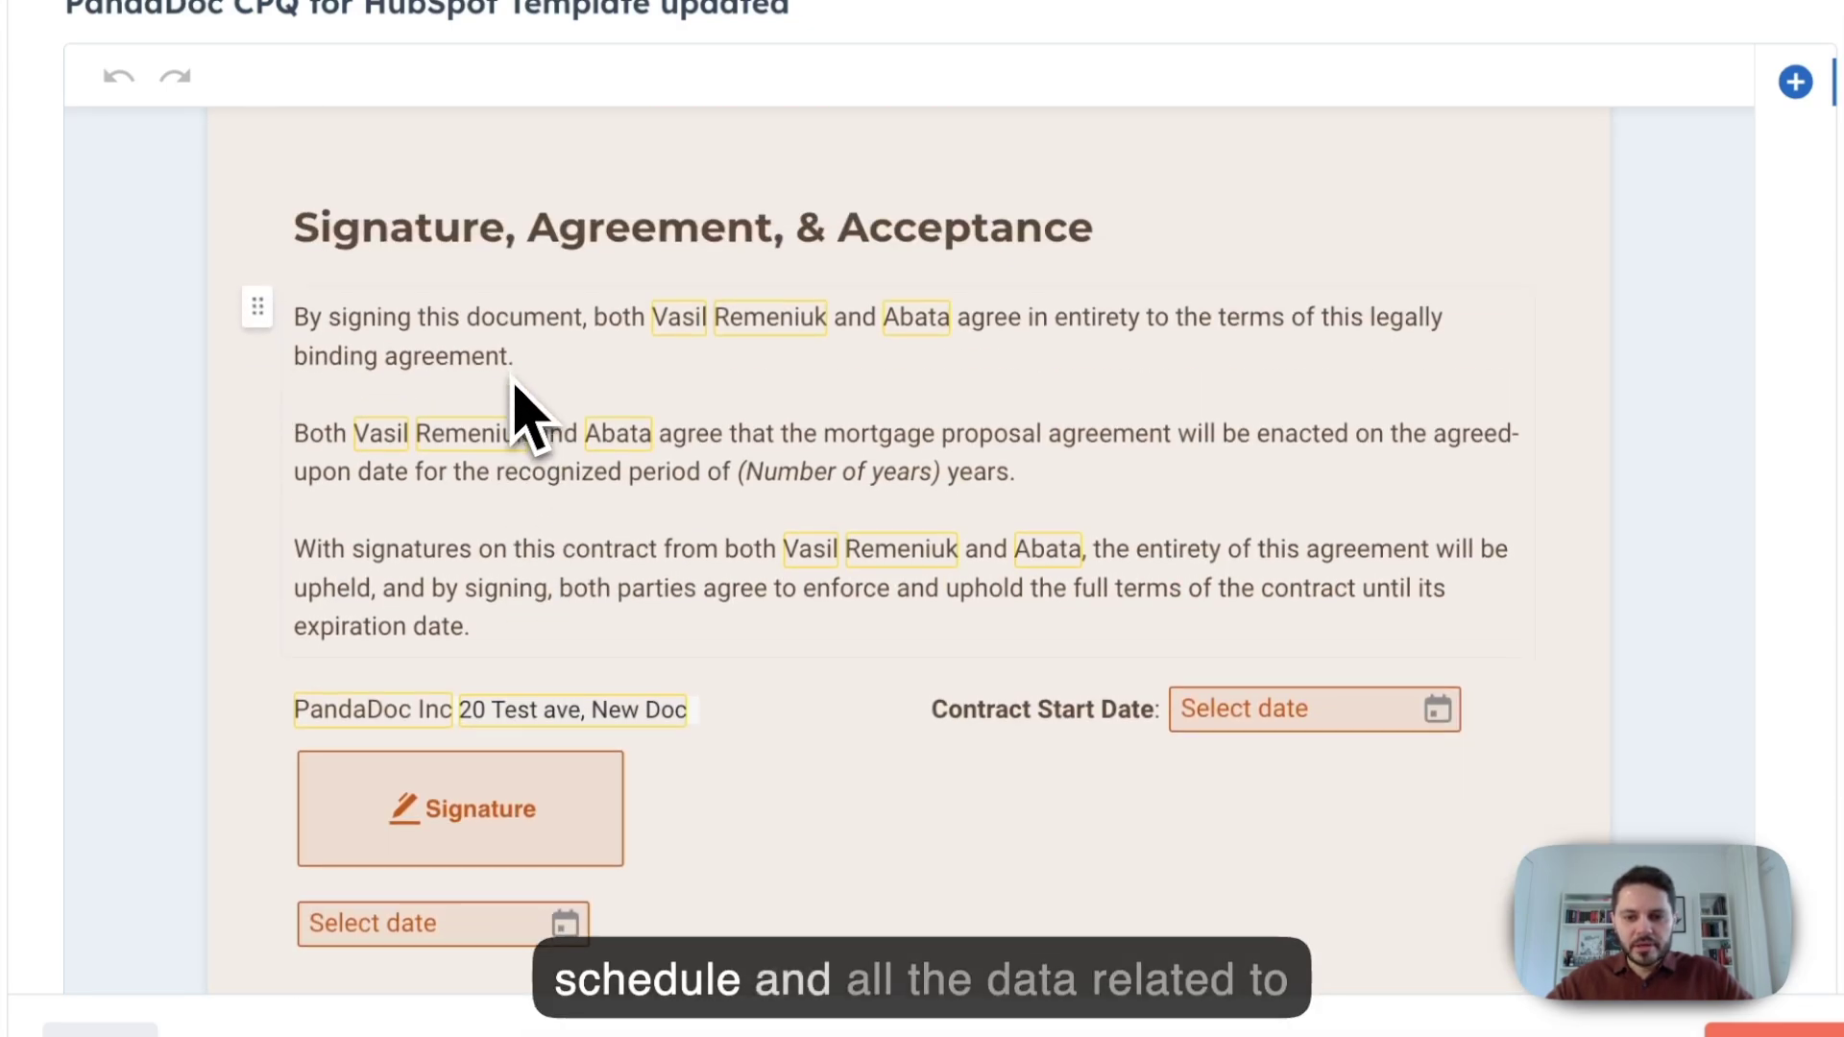
pyautogui.scroll(-2, 519, 442)
pyautogui.scroll(1, 495, 529)
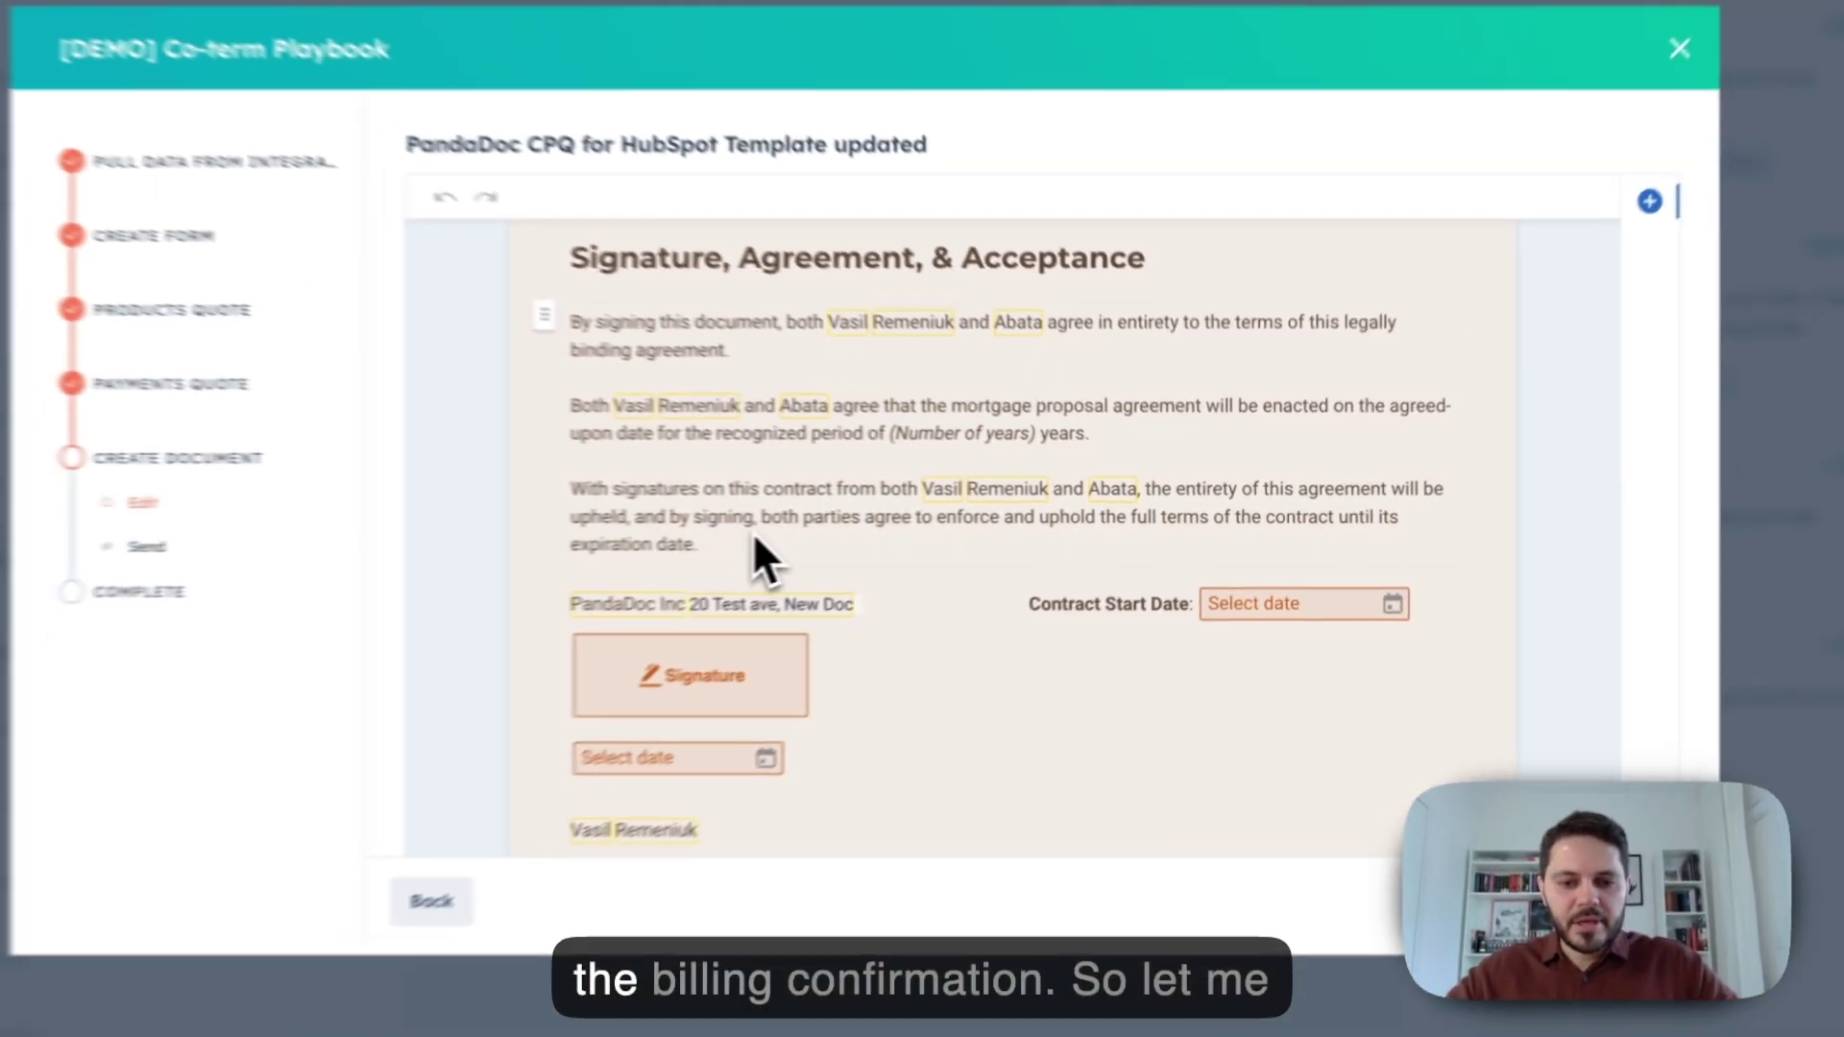
pyautogui.scroll(-2, 494, 490)
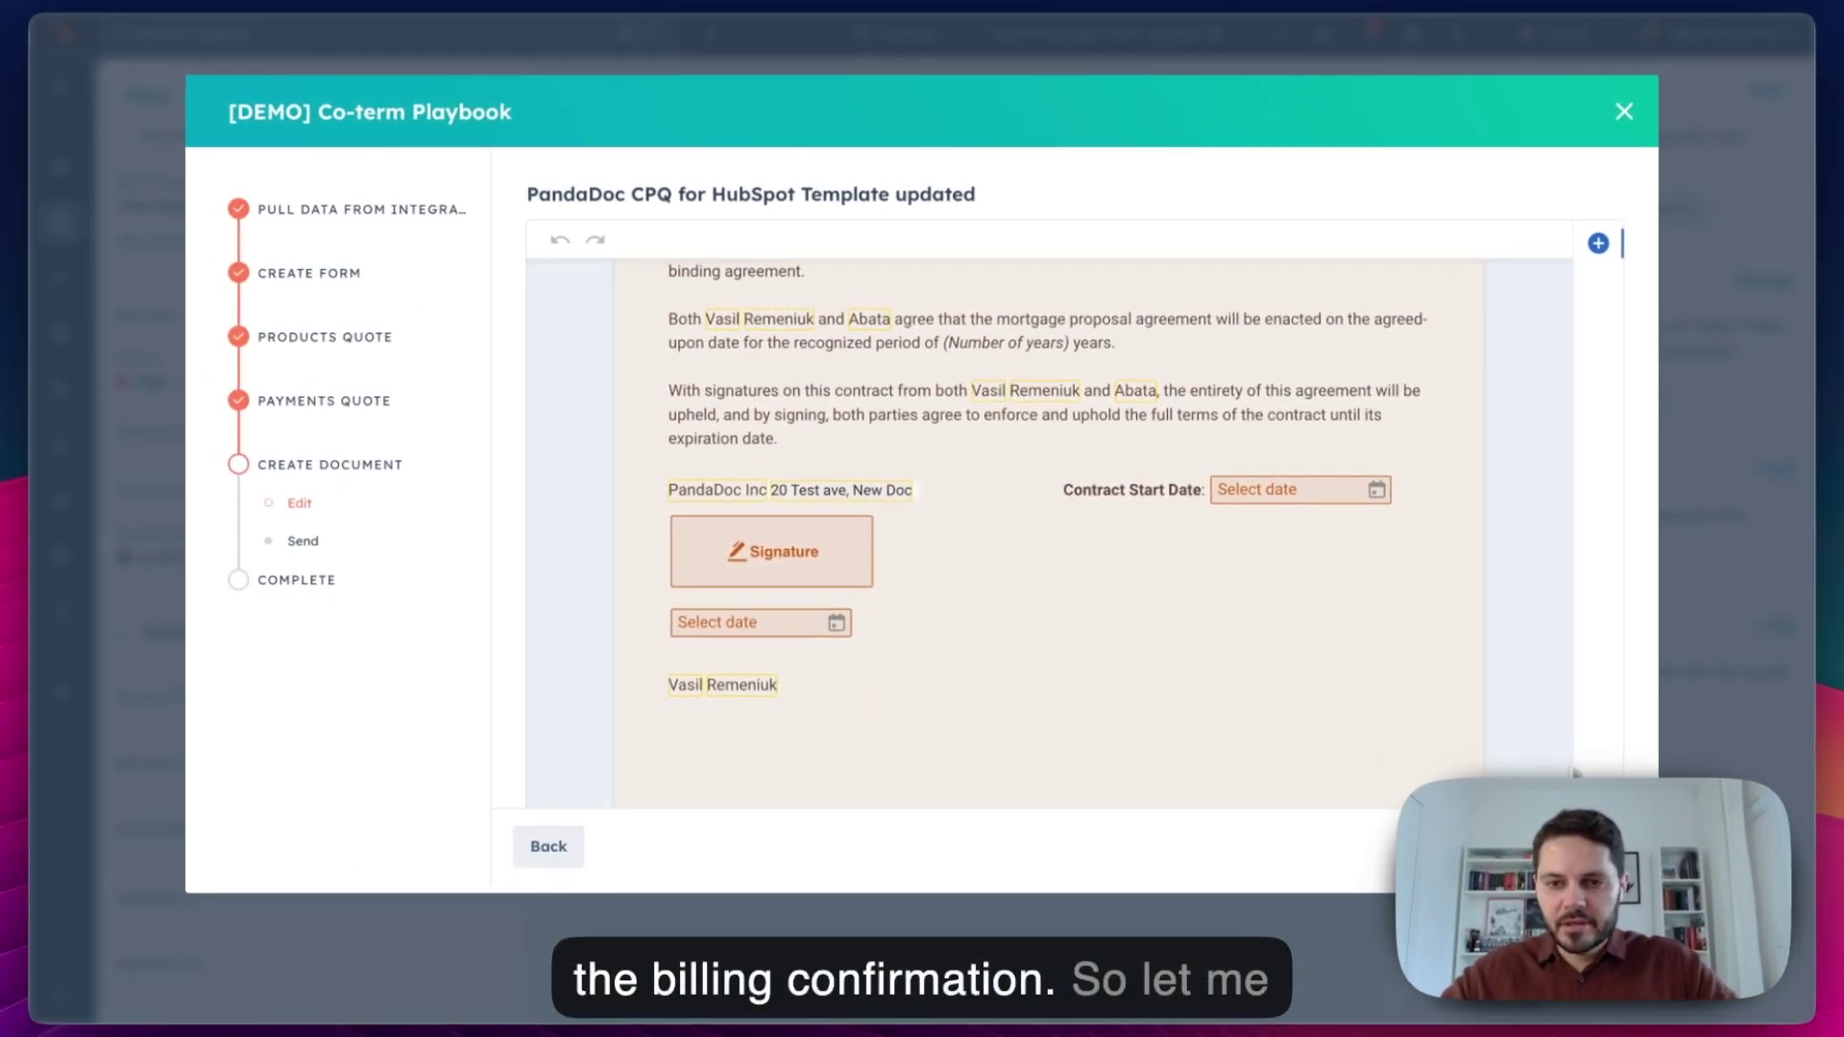
# - Close the workflow and check the line items on the deal record
pyautogui.click(1624, 112)
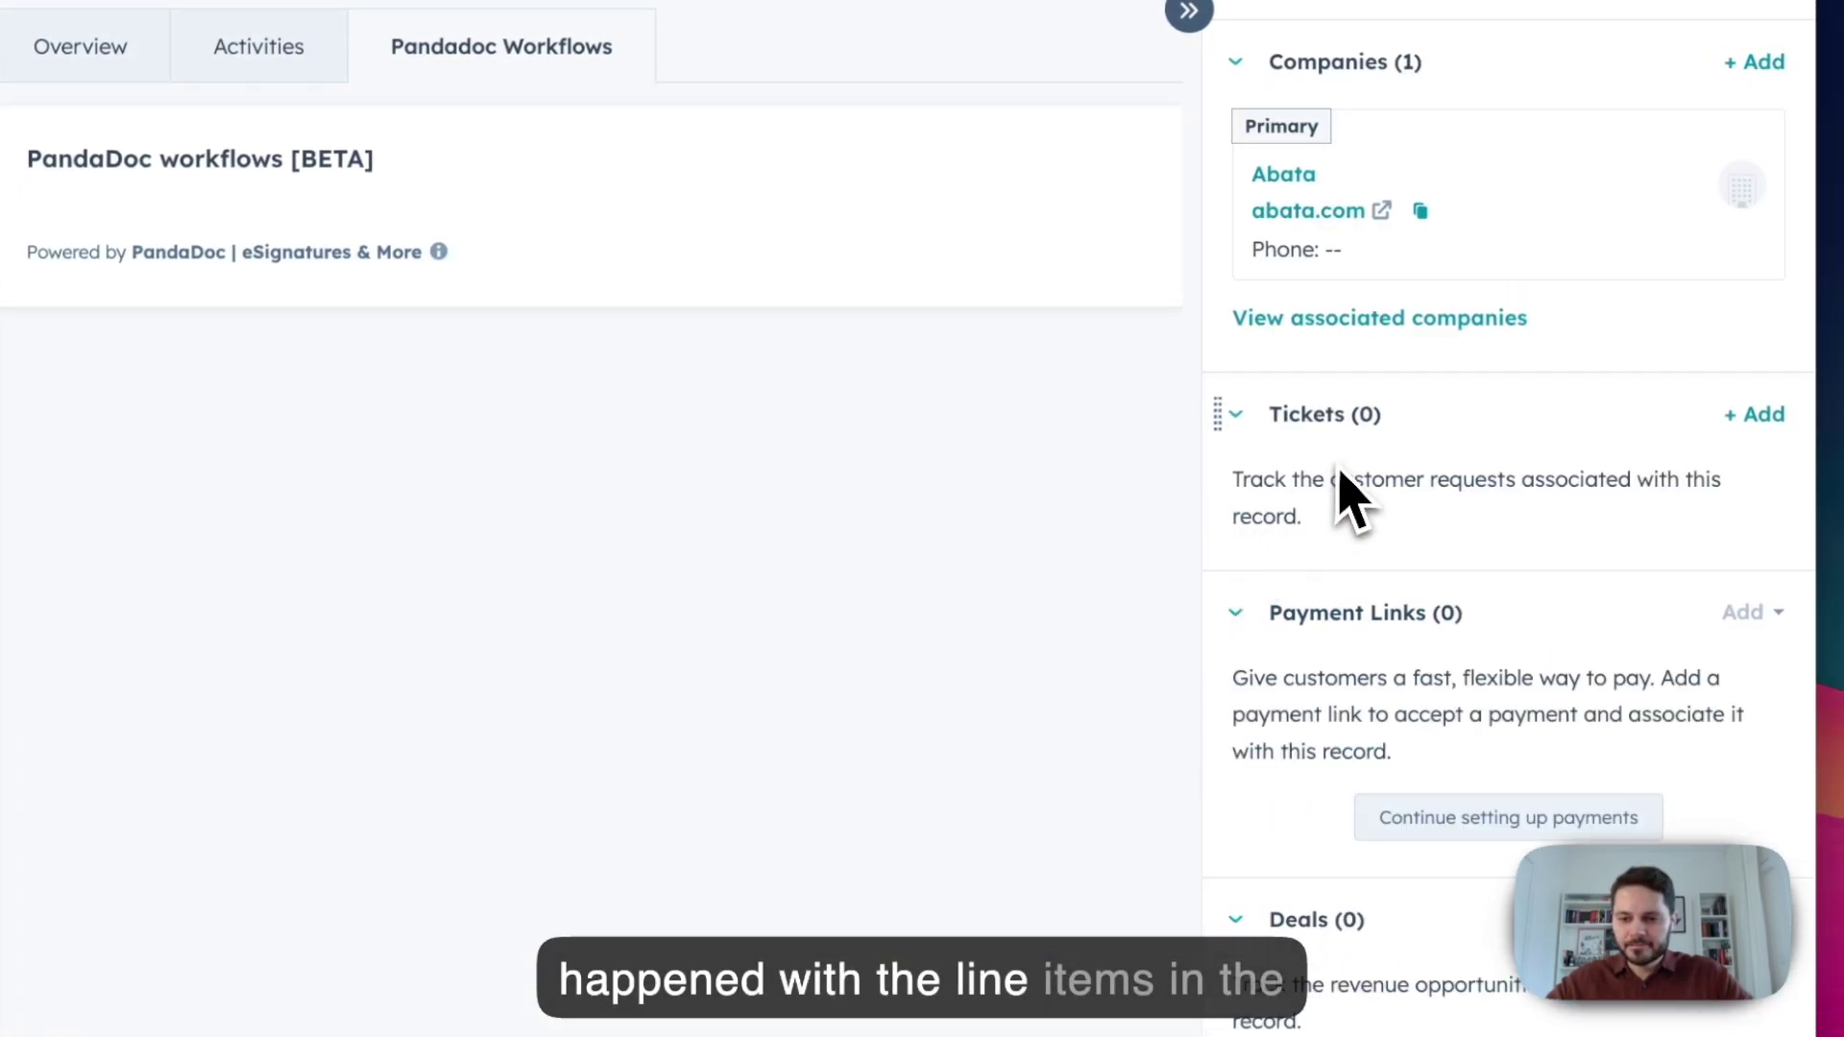
pyautogui.scroll(-15, 1342, 484)
pyautogui.scroll(-13, 1349, 552)
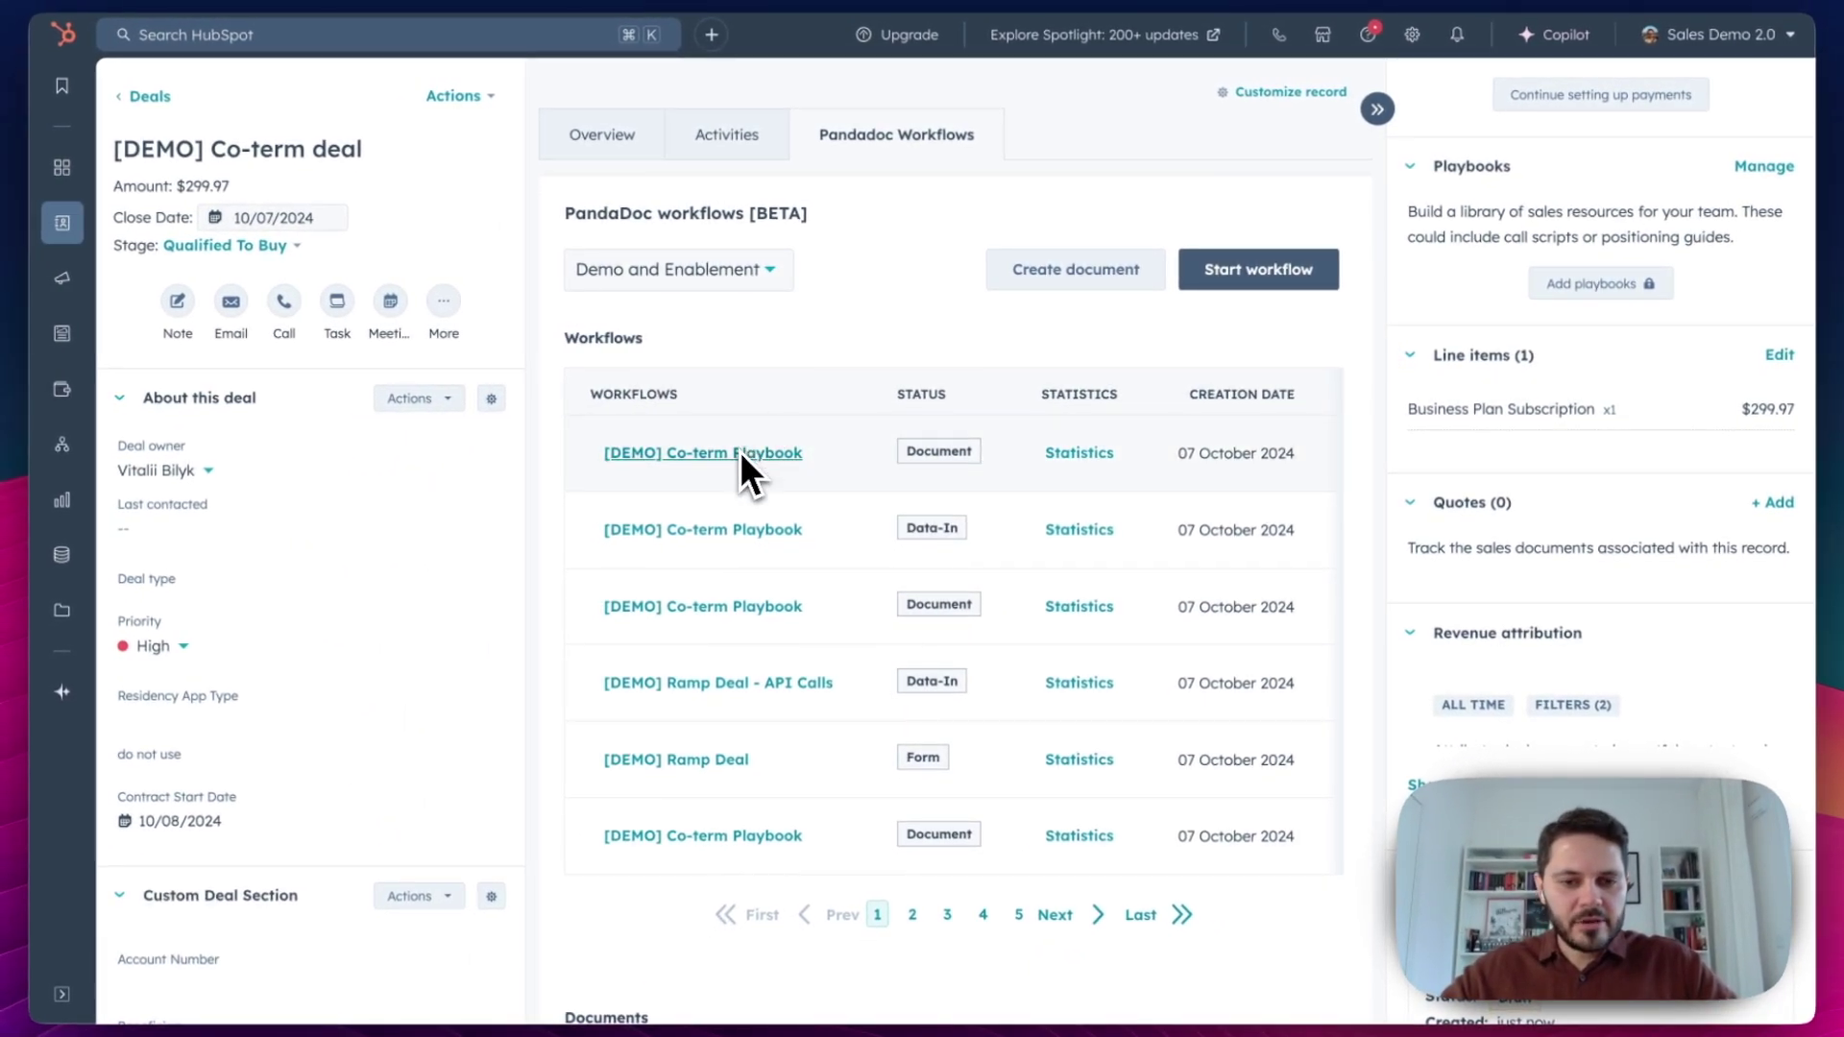
# - Reopen the most recent [DEMO] Co-term Playbook workflow, send its document, and close the workflow
pyautogui.click(682, 458)
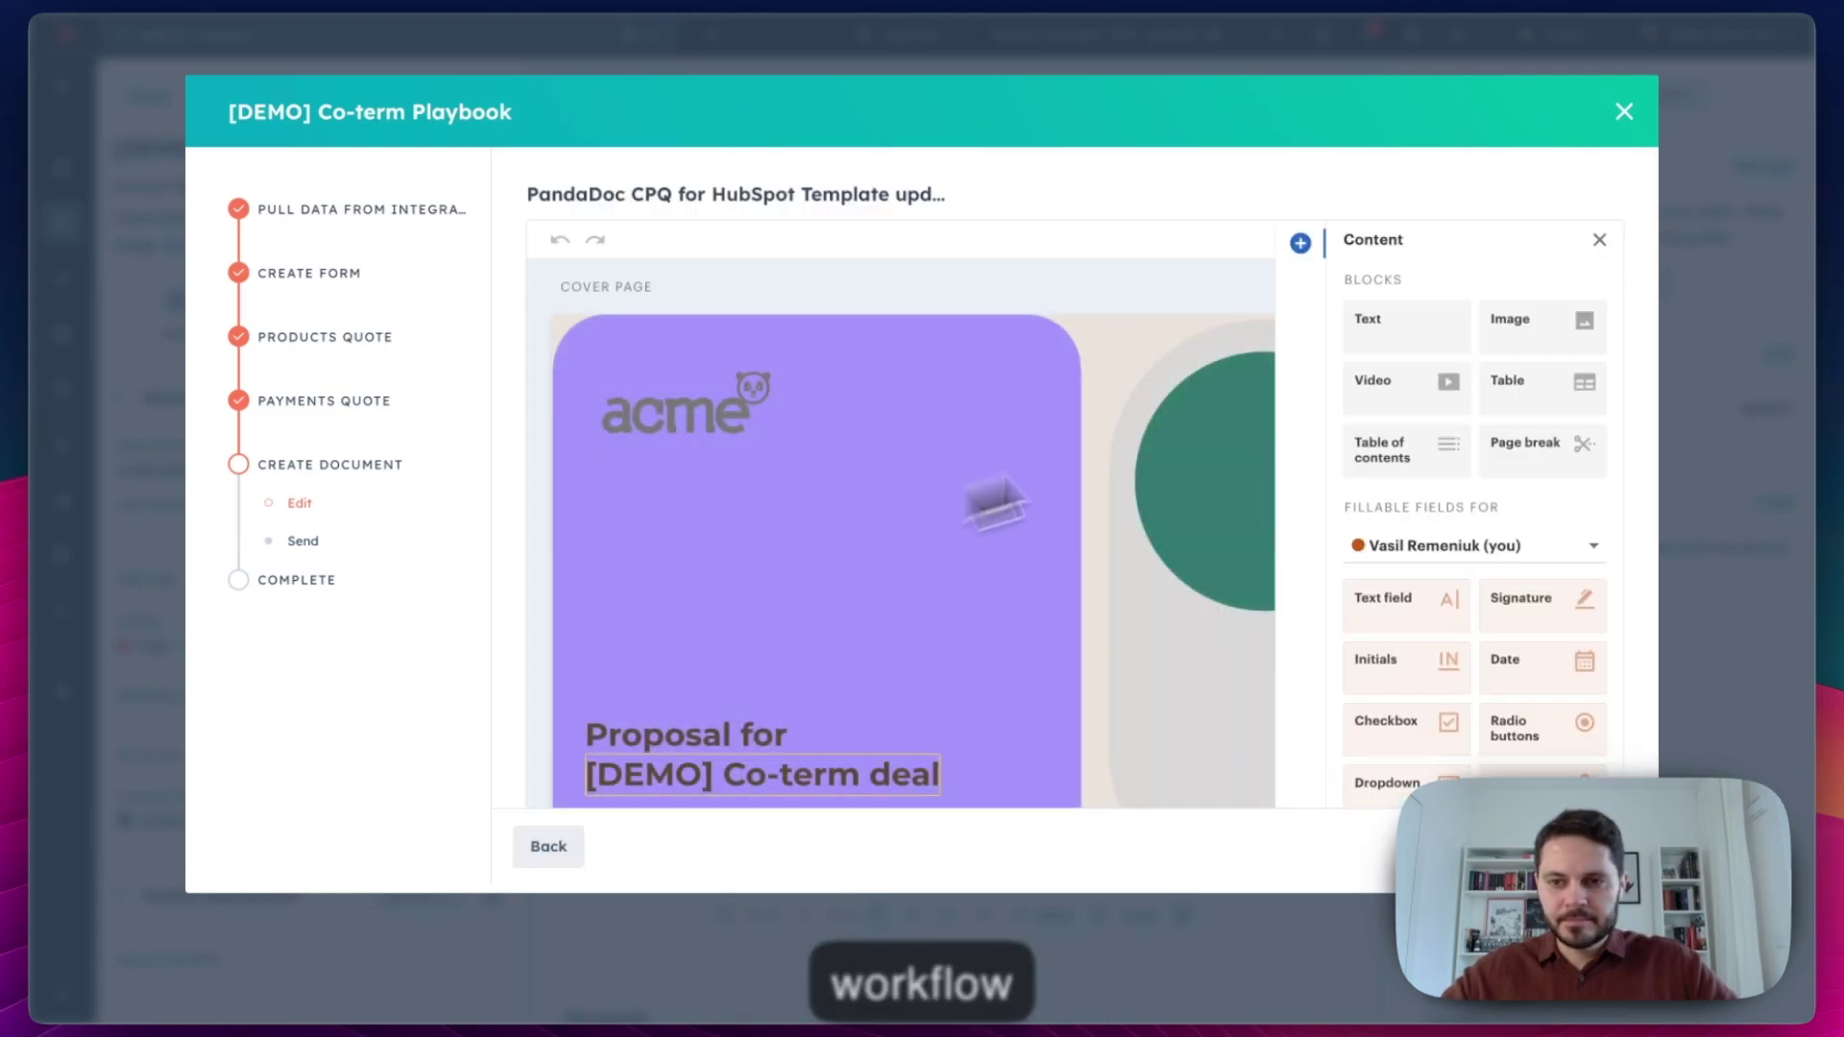
pyautogui.click(1599, 240)
pyautogui.scroll(-5, 1465, 576)
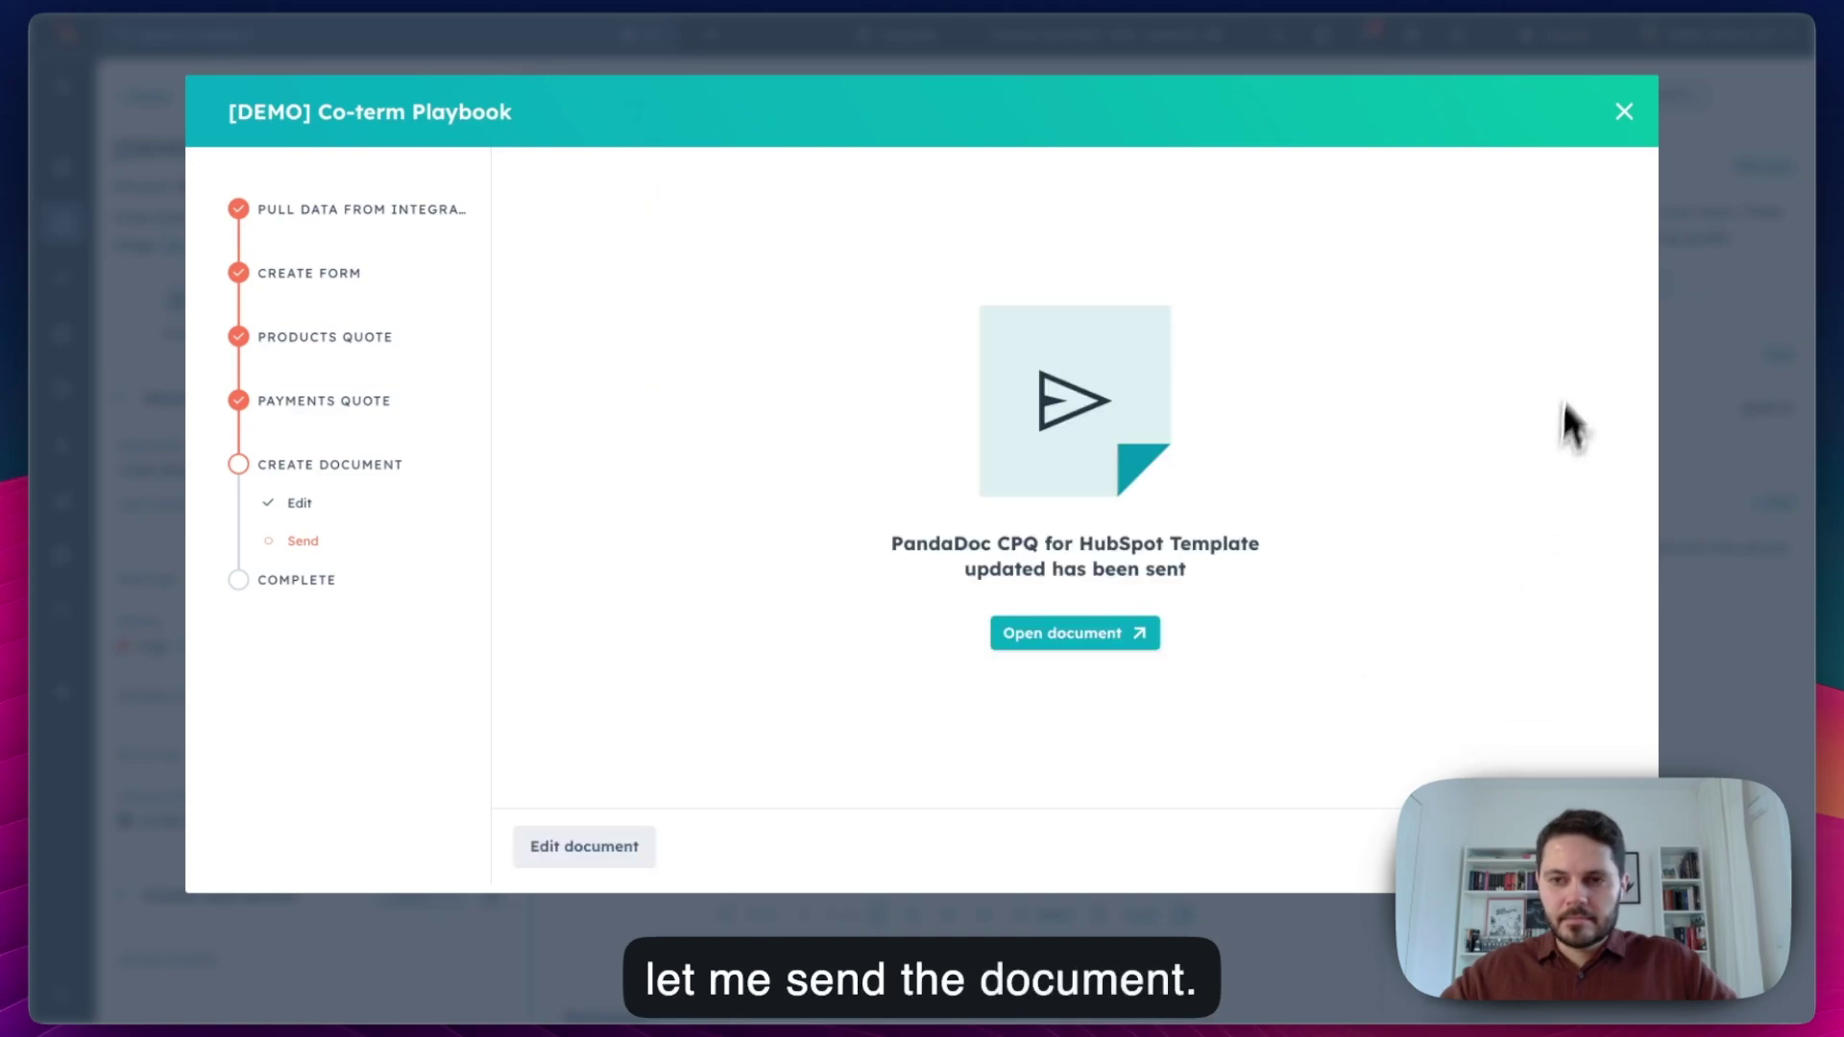
pyautogui.click(1623, 113)
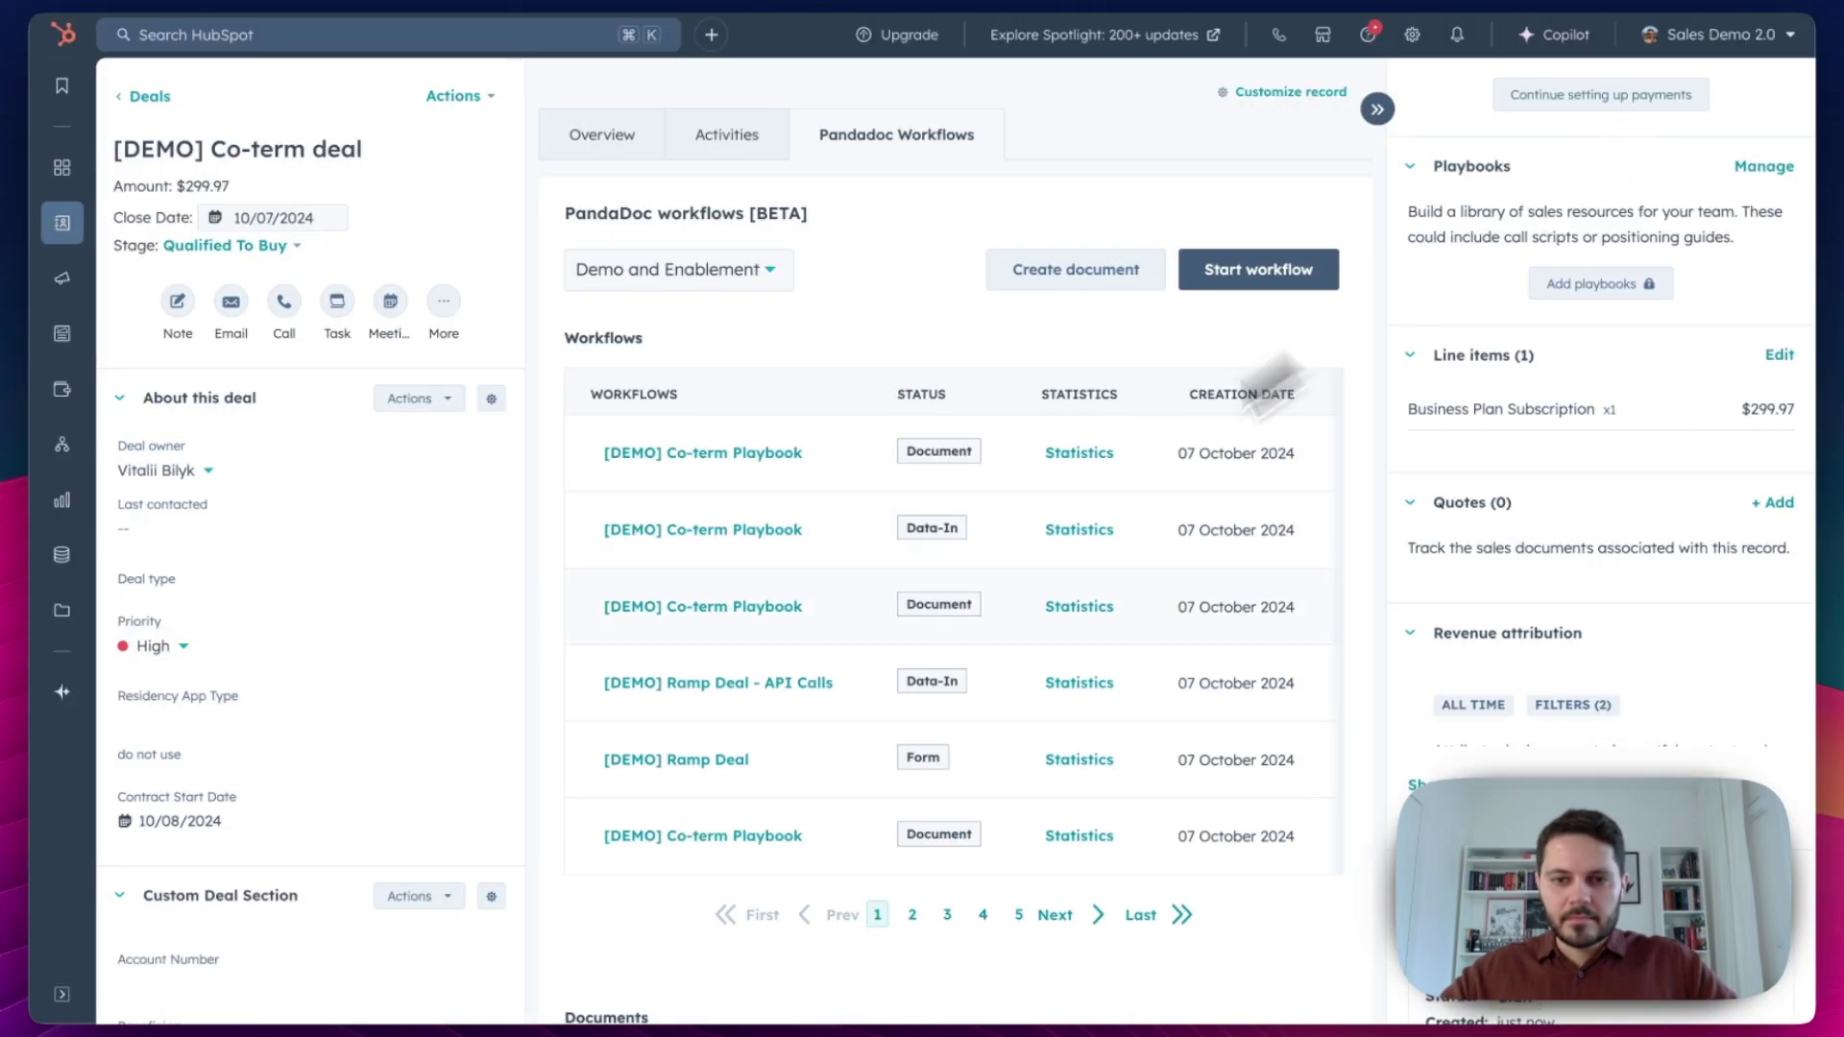
# - Open the sent proposal as the recipient and sign its required signature field with the saved signature
pyautogui.click(919, 603)
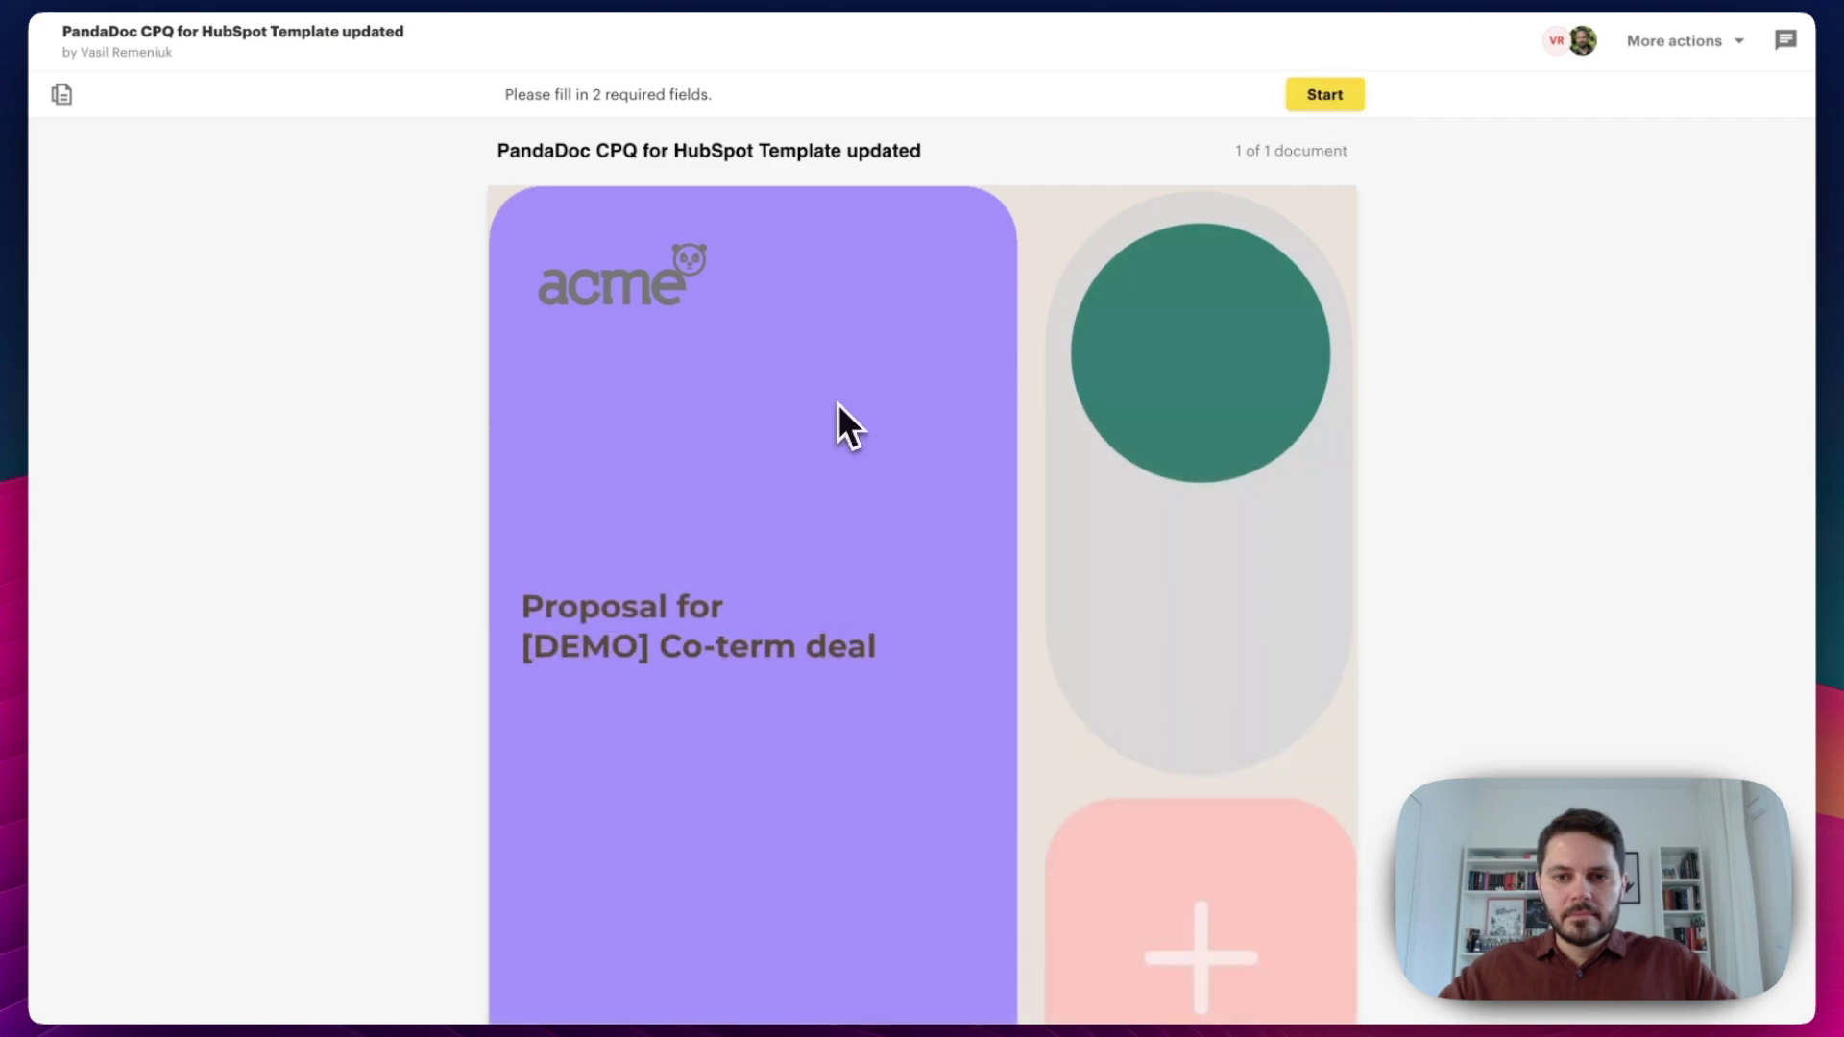
pyautogui.click(1342, 102)
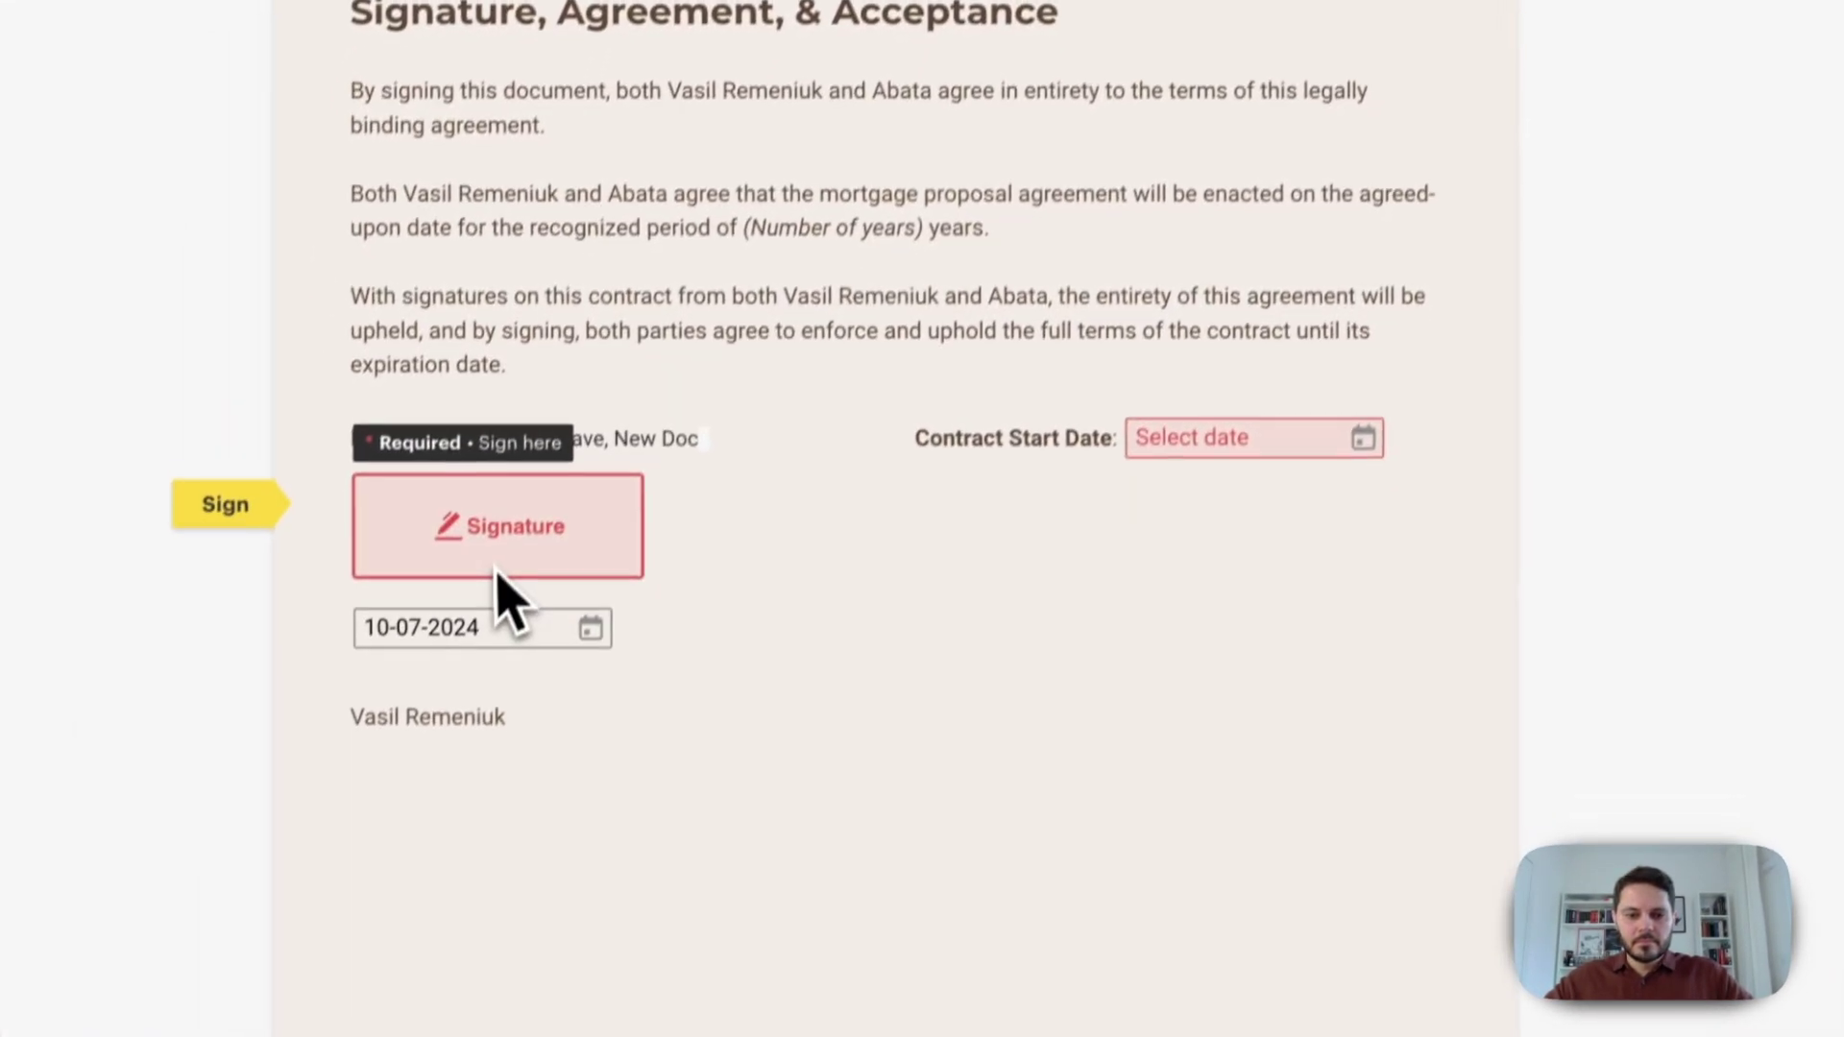
pyautogui.click(506, 543)
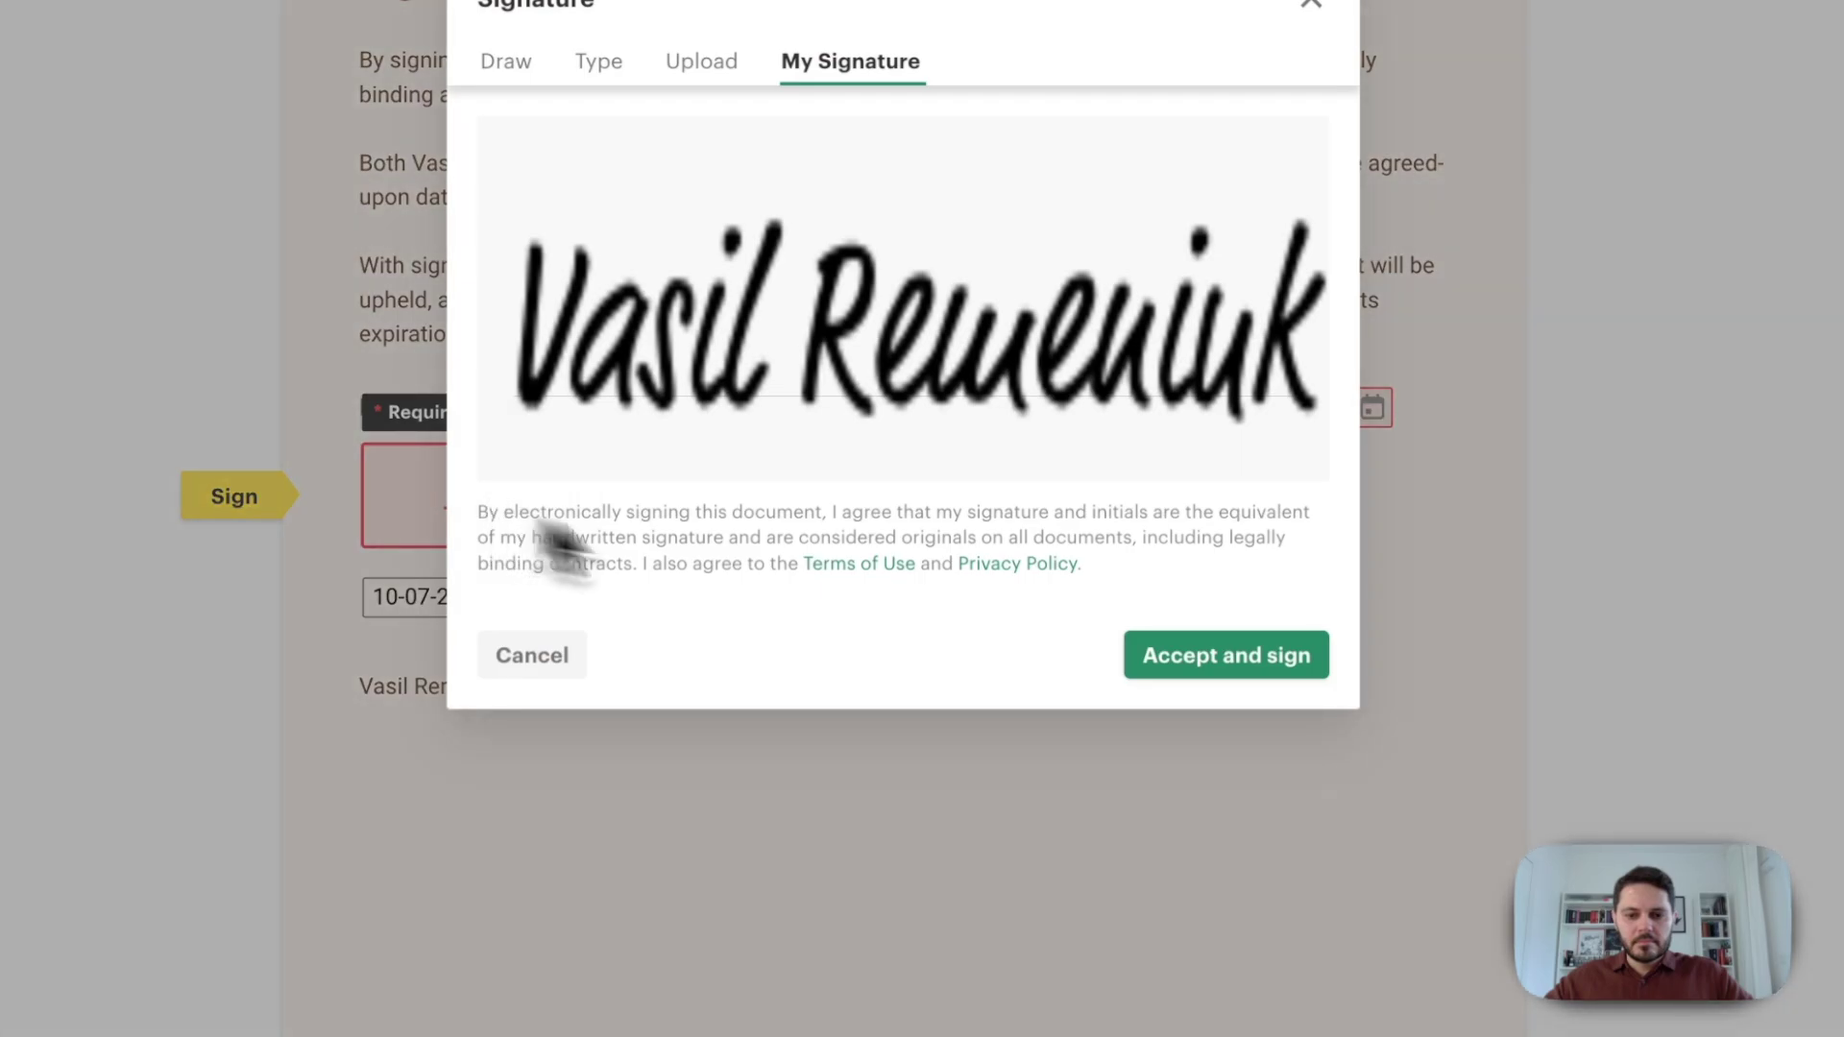
pyautogui.click(1242, 642)
# - Finish the document with the contract start date set to 10-08-2024, and reload the HubSpot deal record
pyautogui.click(1258, 406)
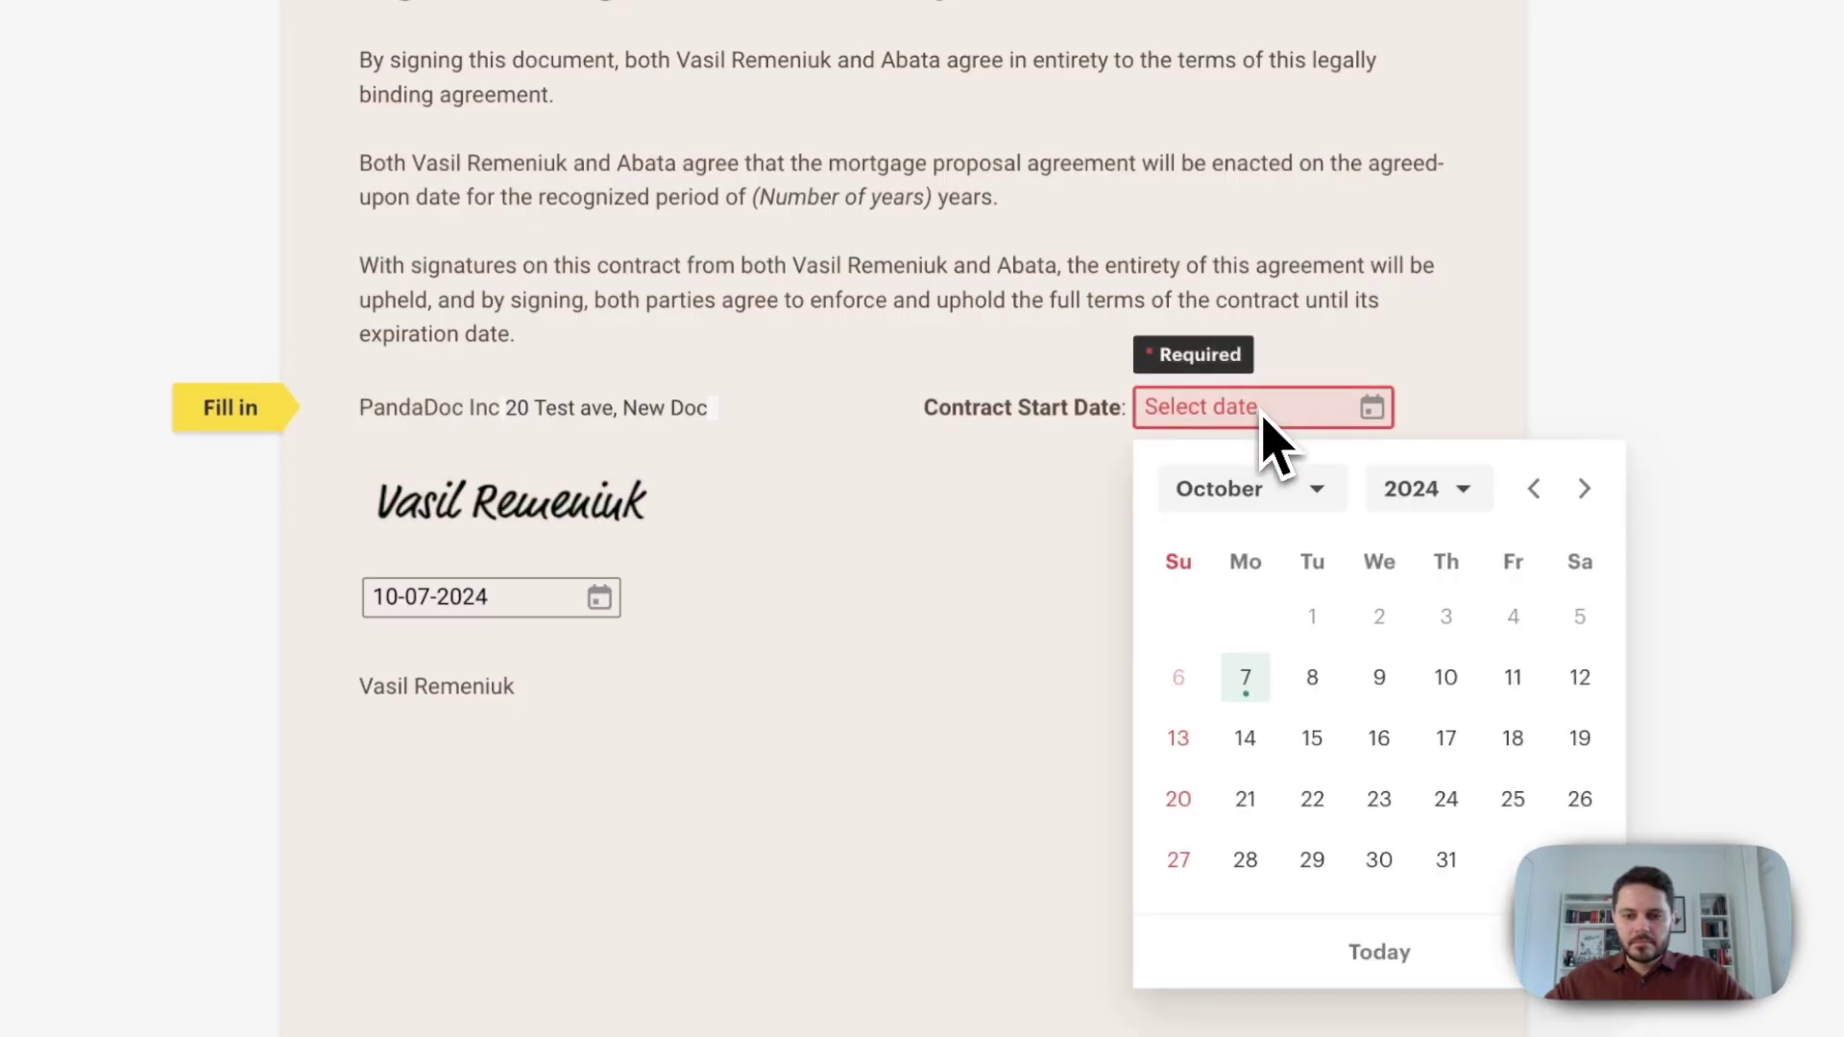
pyautogui.click(1313, 678)
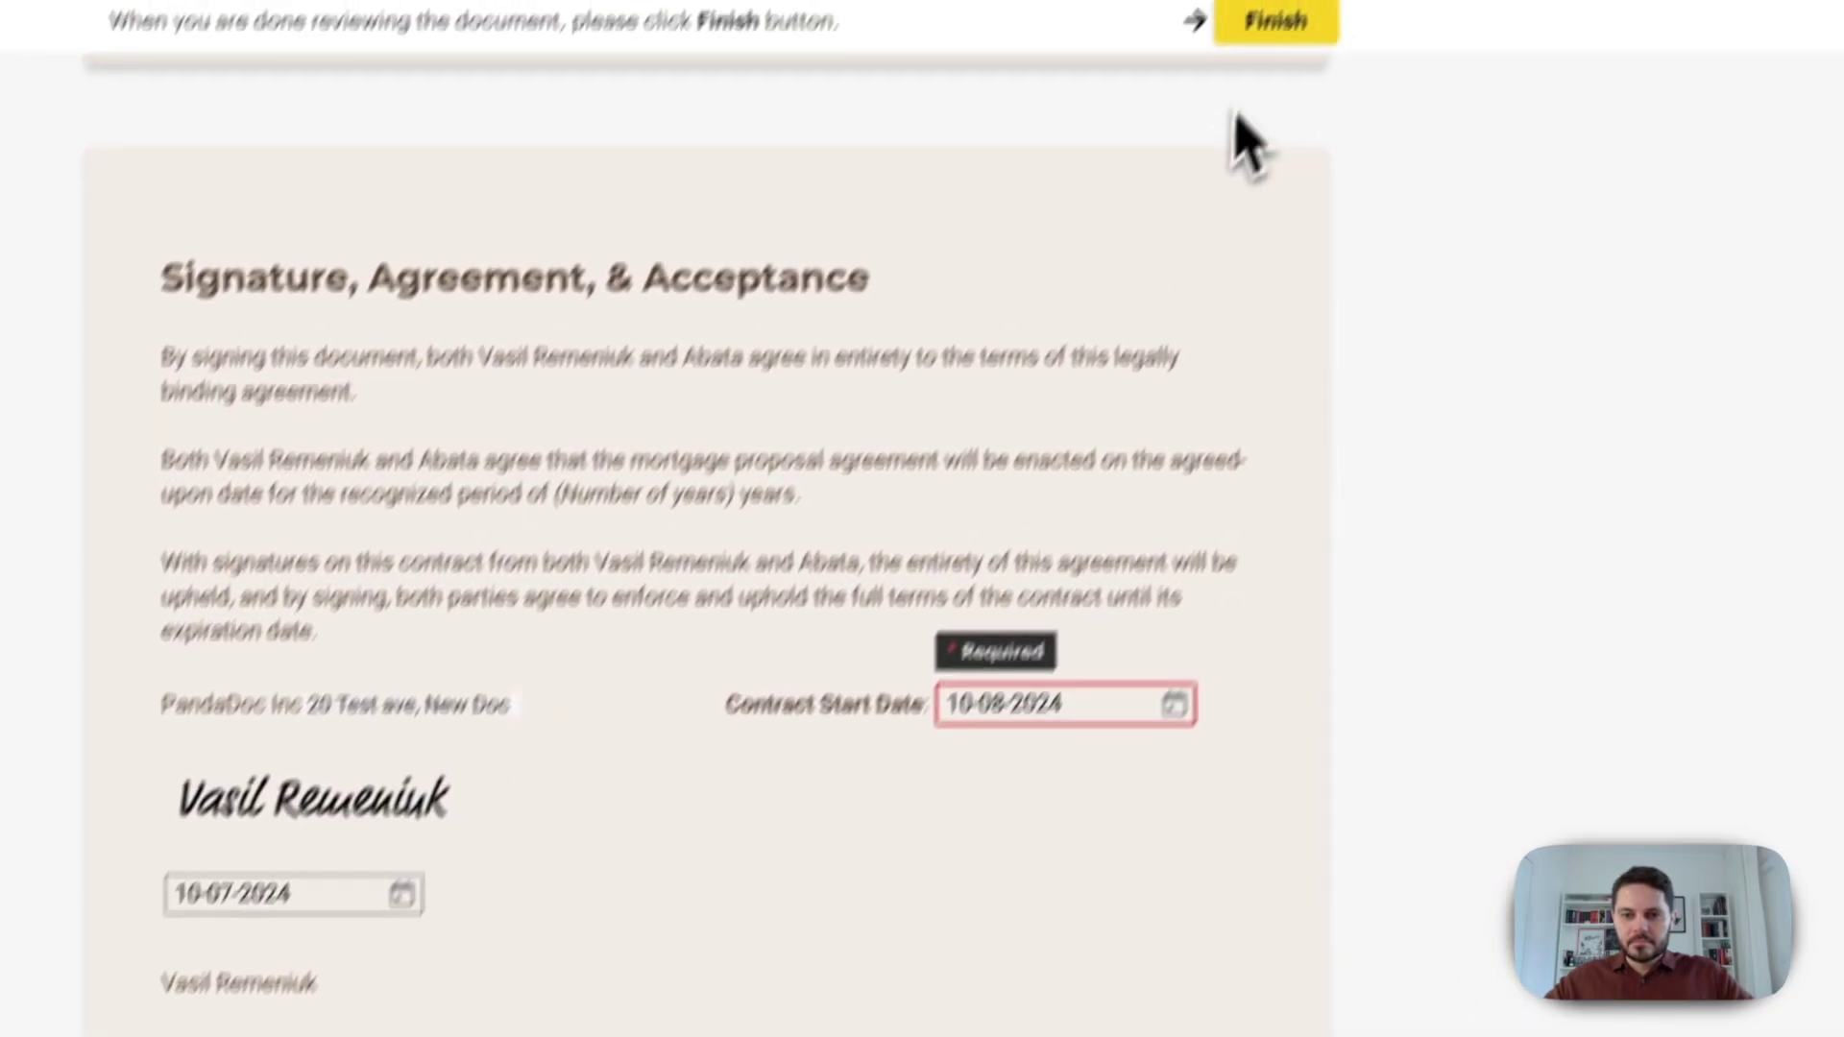
pyautogui.click(1201, 120)
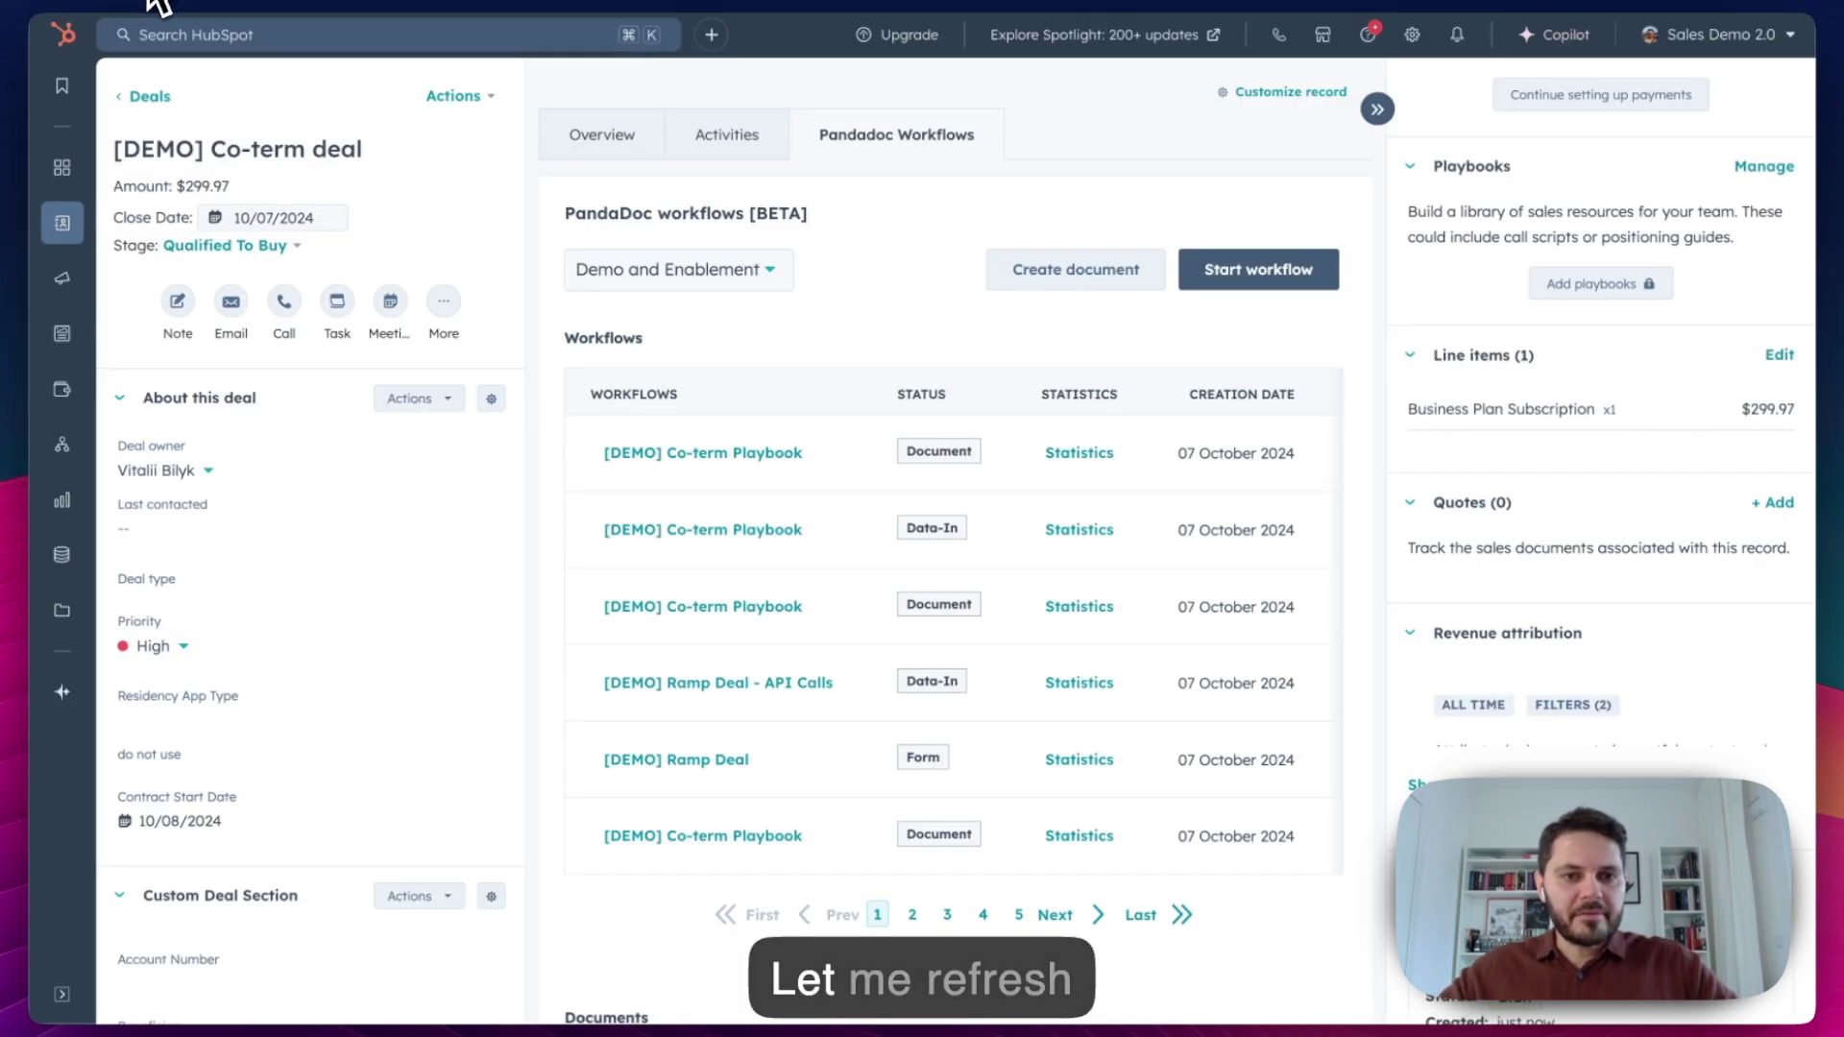
pyautogui.press('super+r')
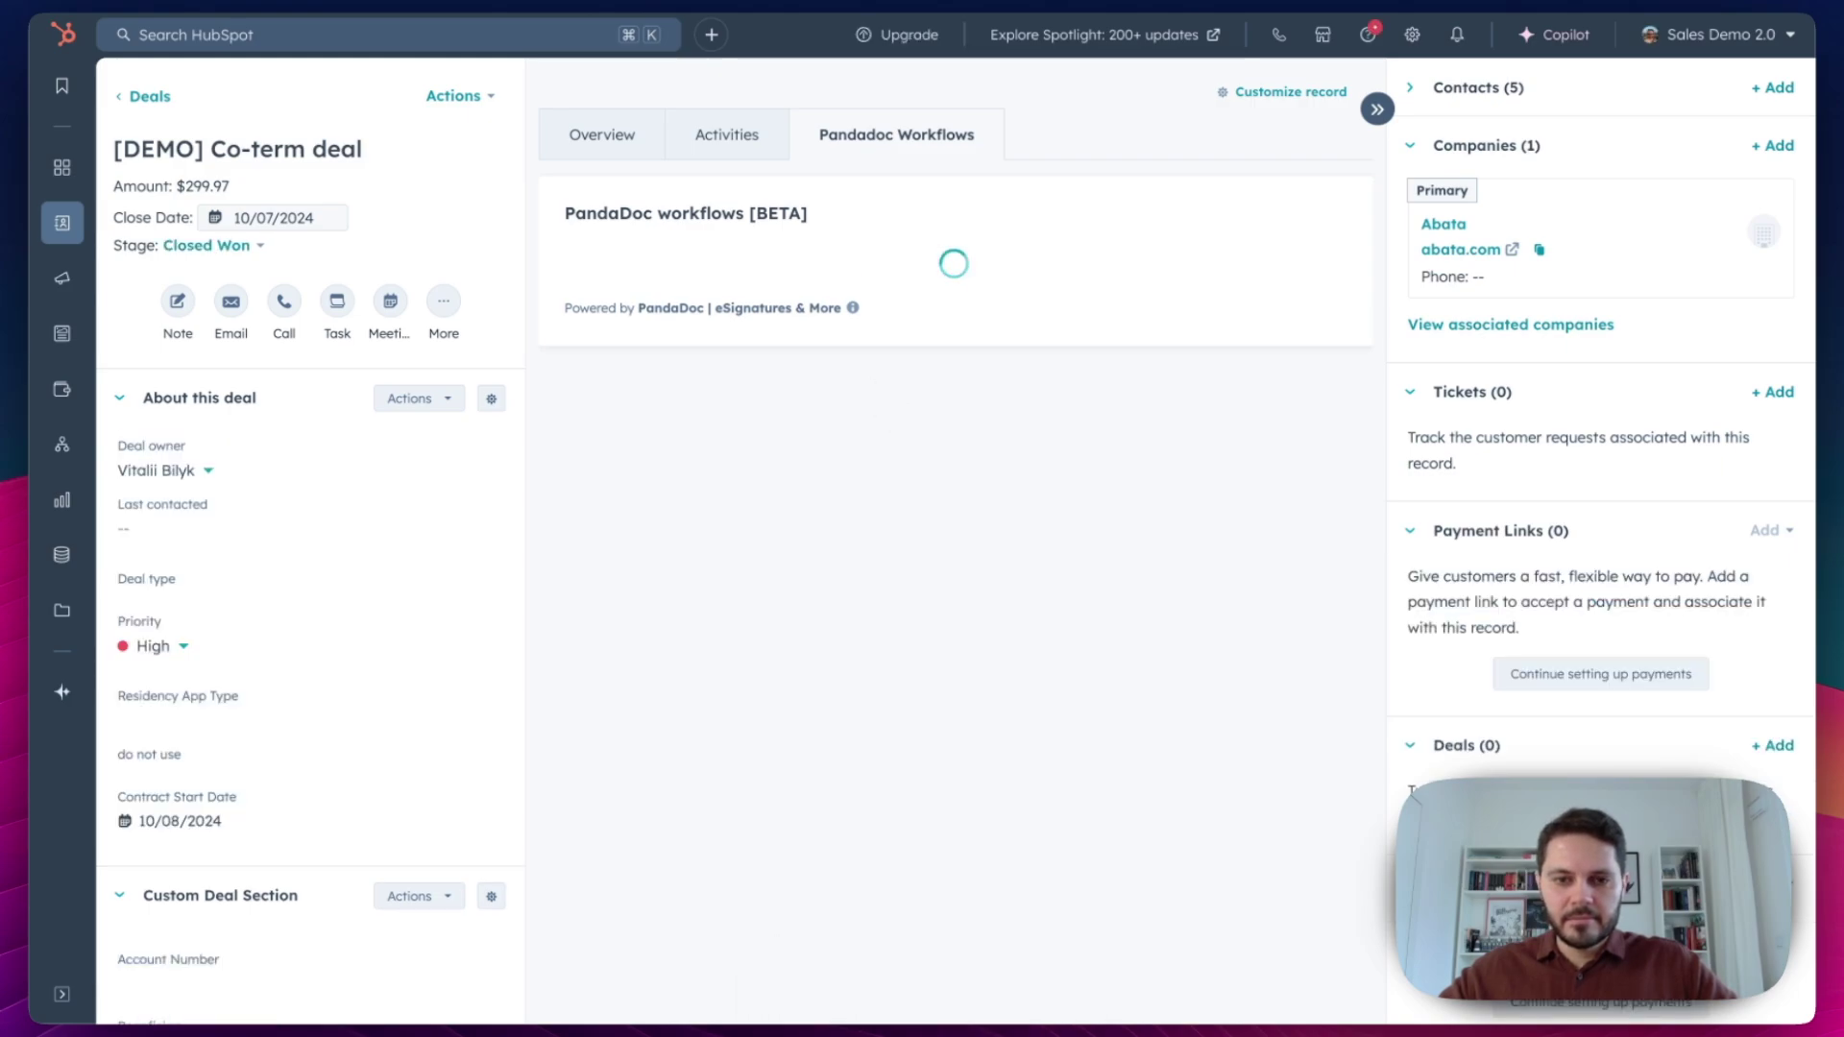
# - Check the signed document's status in the deal's PandaDoc documents list and look through the associated records down to the end
pyautogui.scroll(-8, 989, 457)
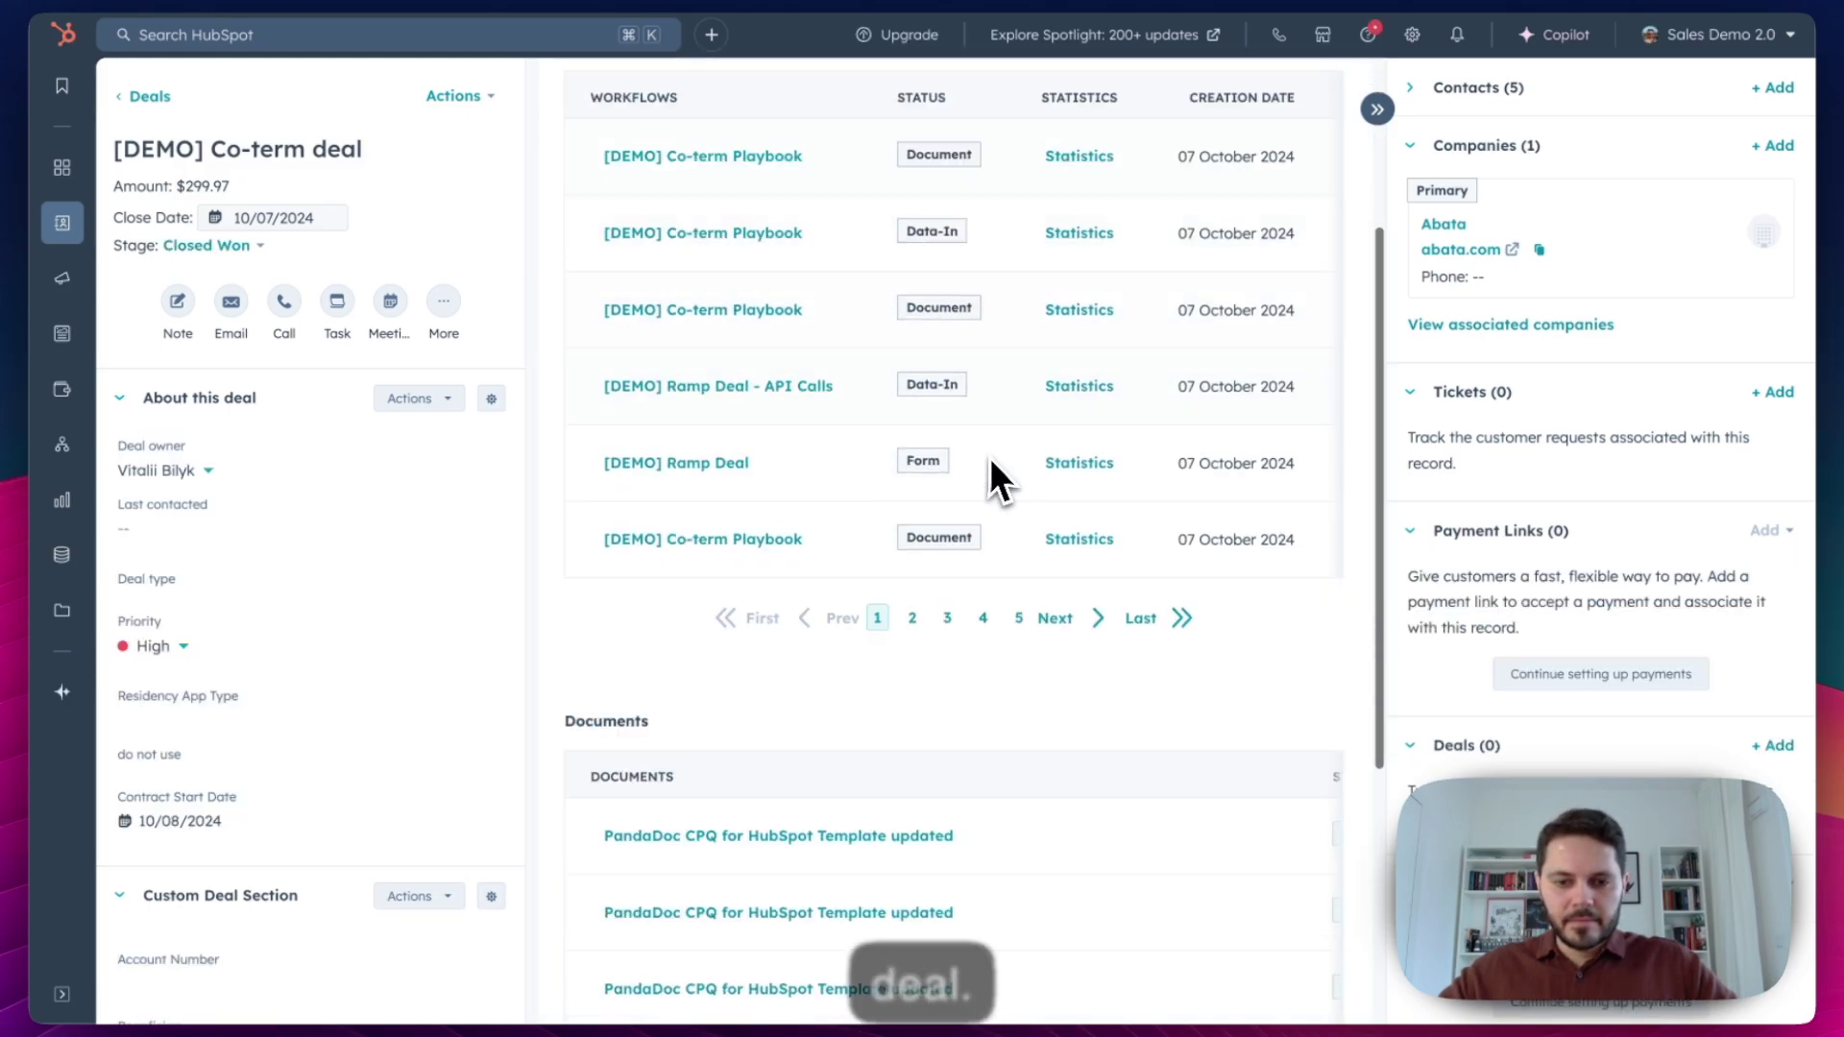
pyautogui.hscroll(6, 914, 486)
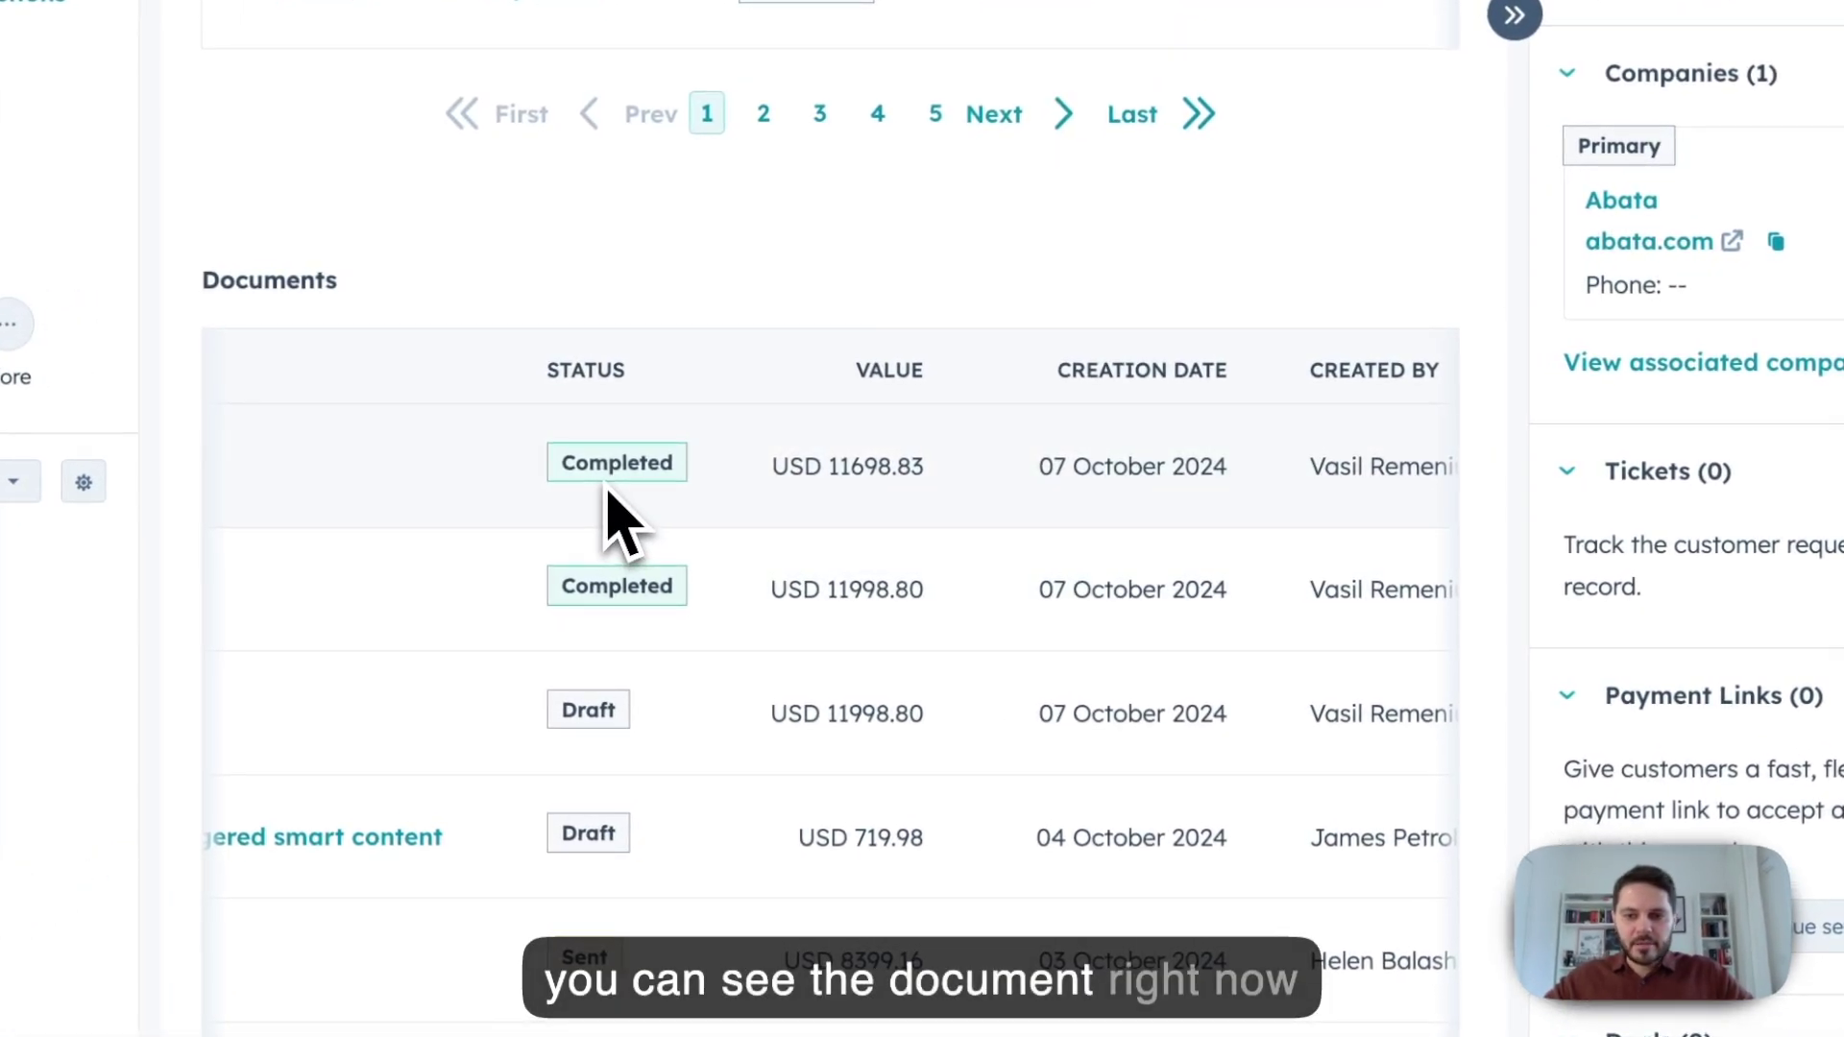
pyautogui.scroll(-4, 1399, 437)
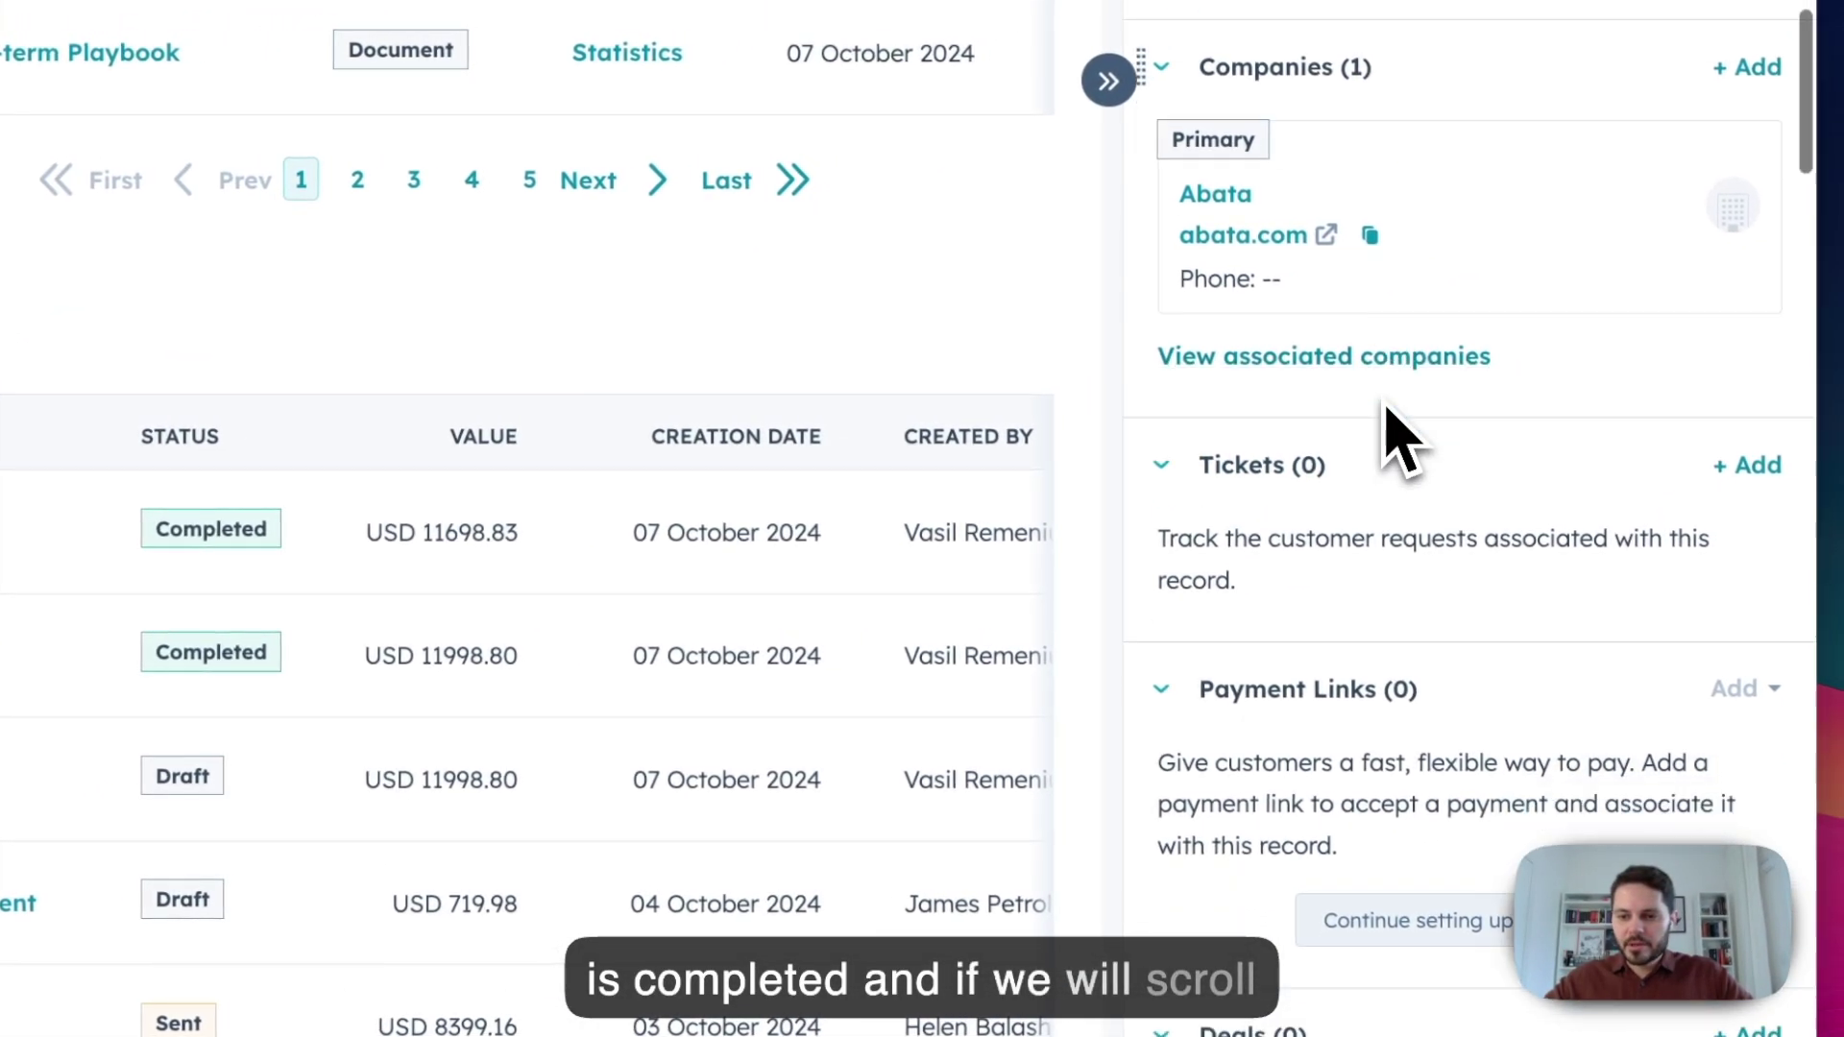
pyautogui.scroll(-15, 1399, 451)
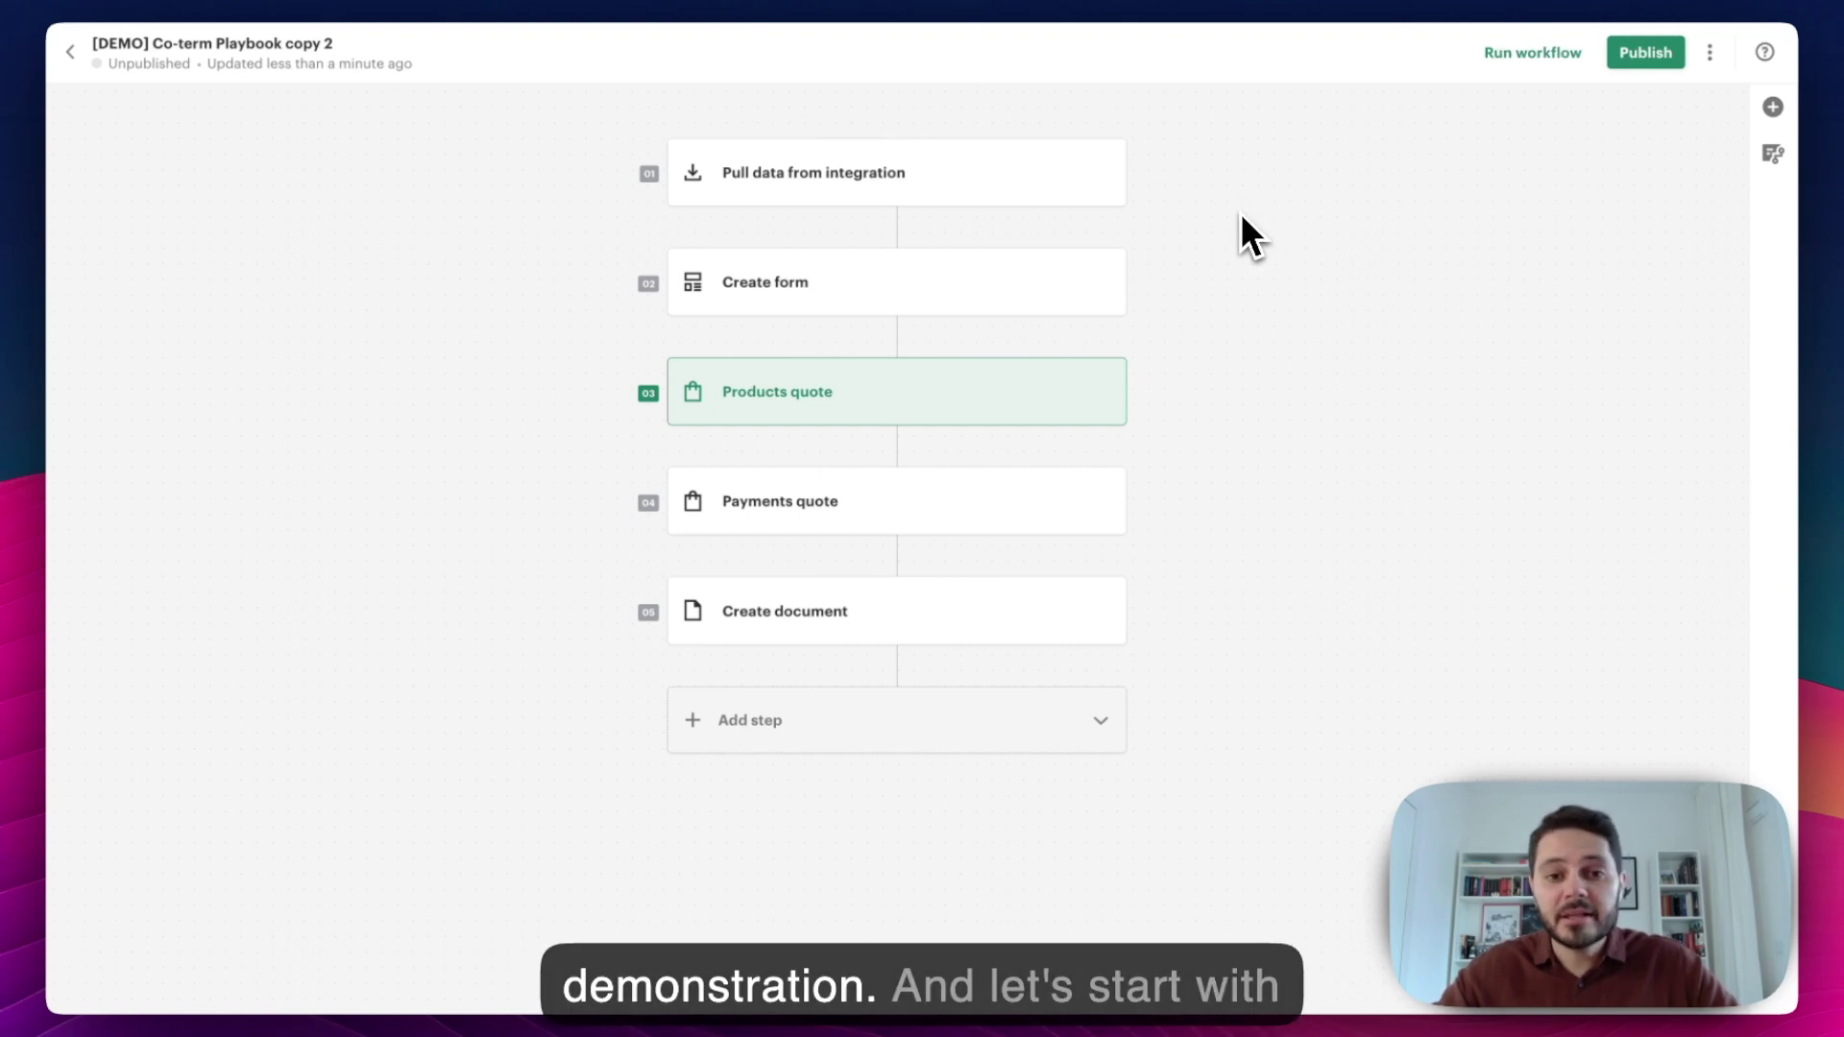
# - Review the HubSpot source of the Pull data from integration step and the data mapping of the Create form step
pyautogui.click(897, 182)
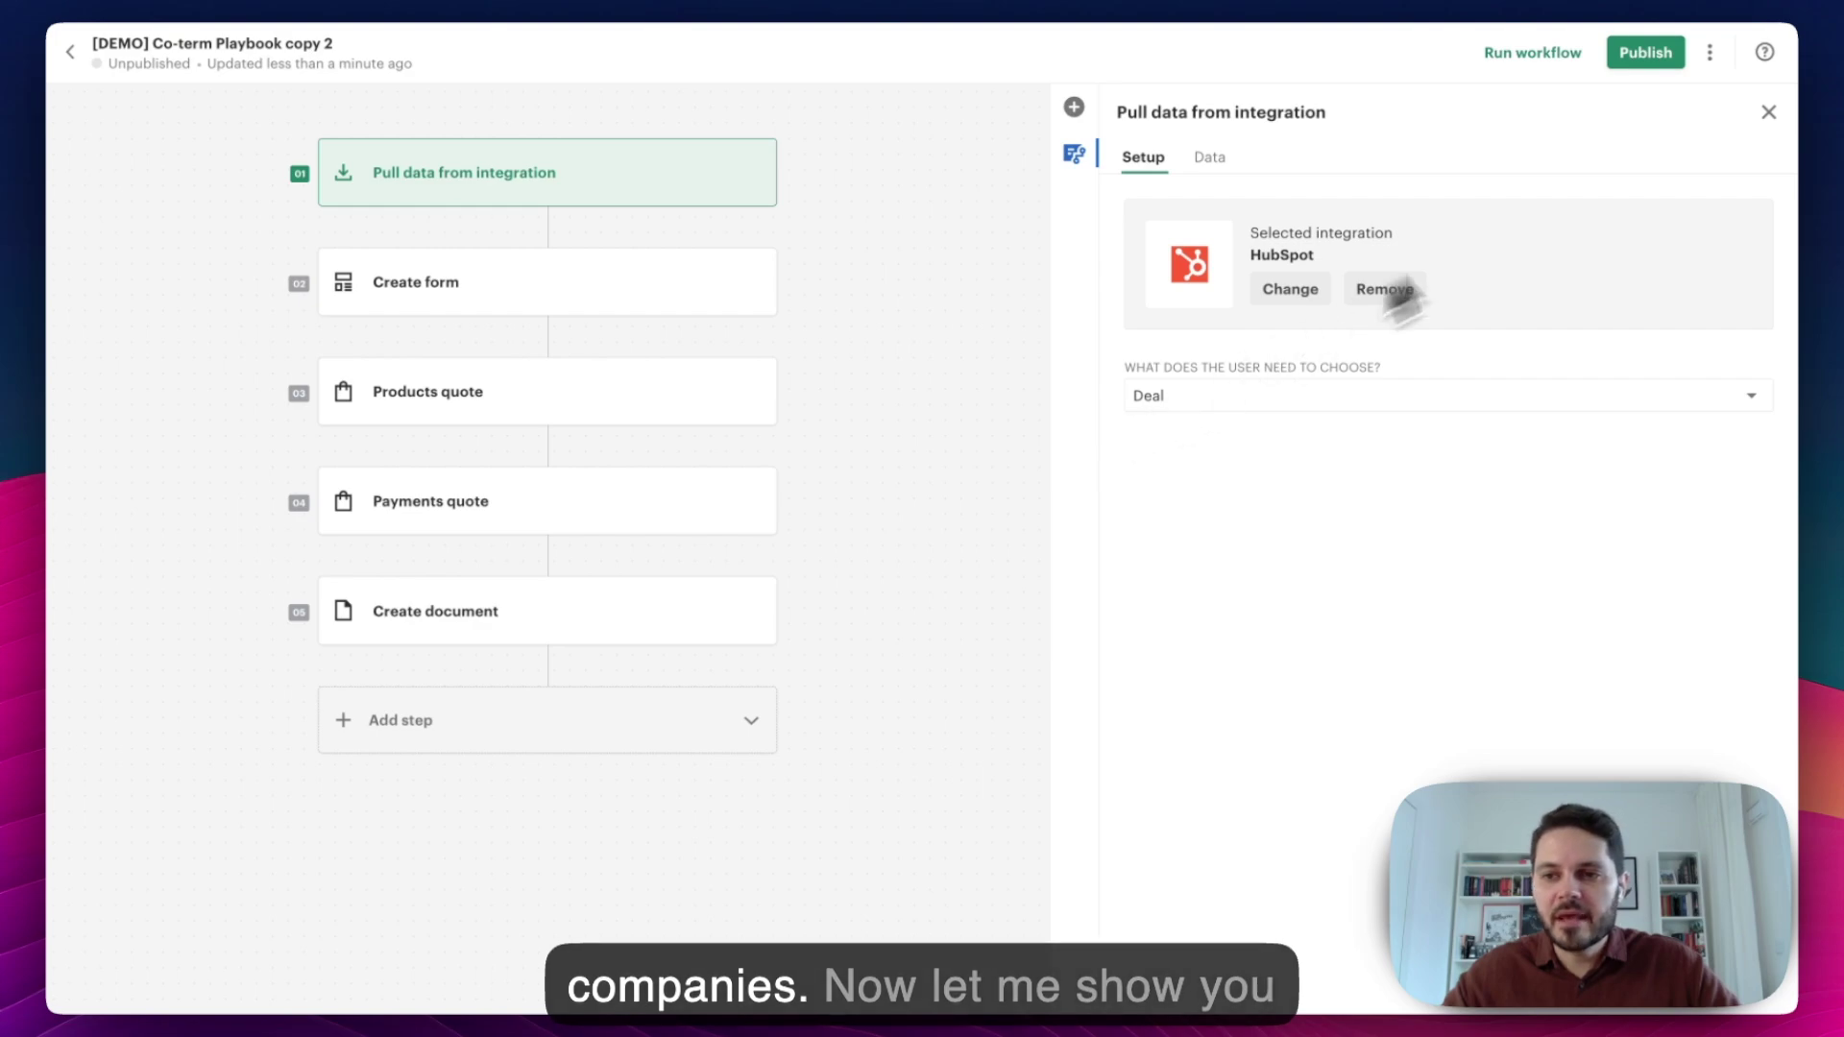
pyautogui.click(1767, 112)
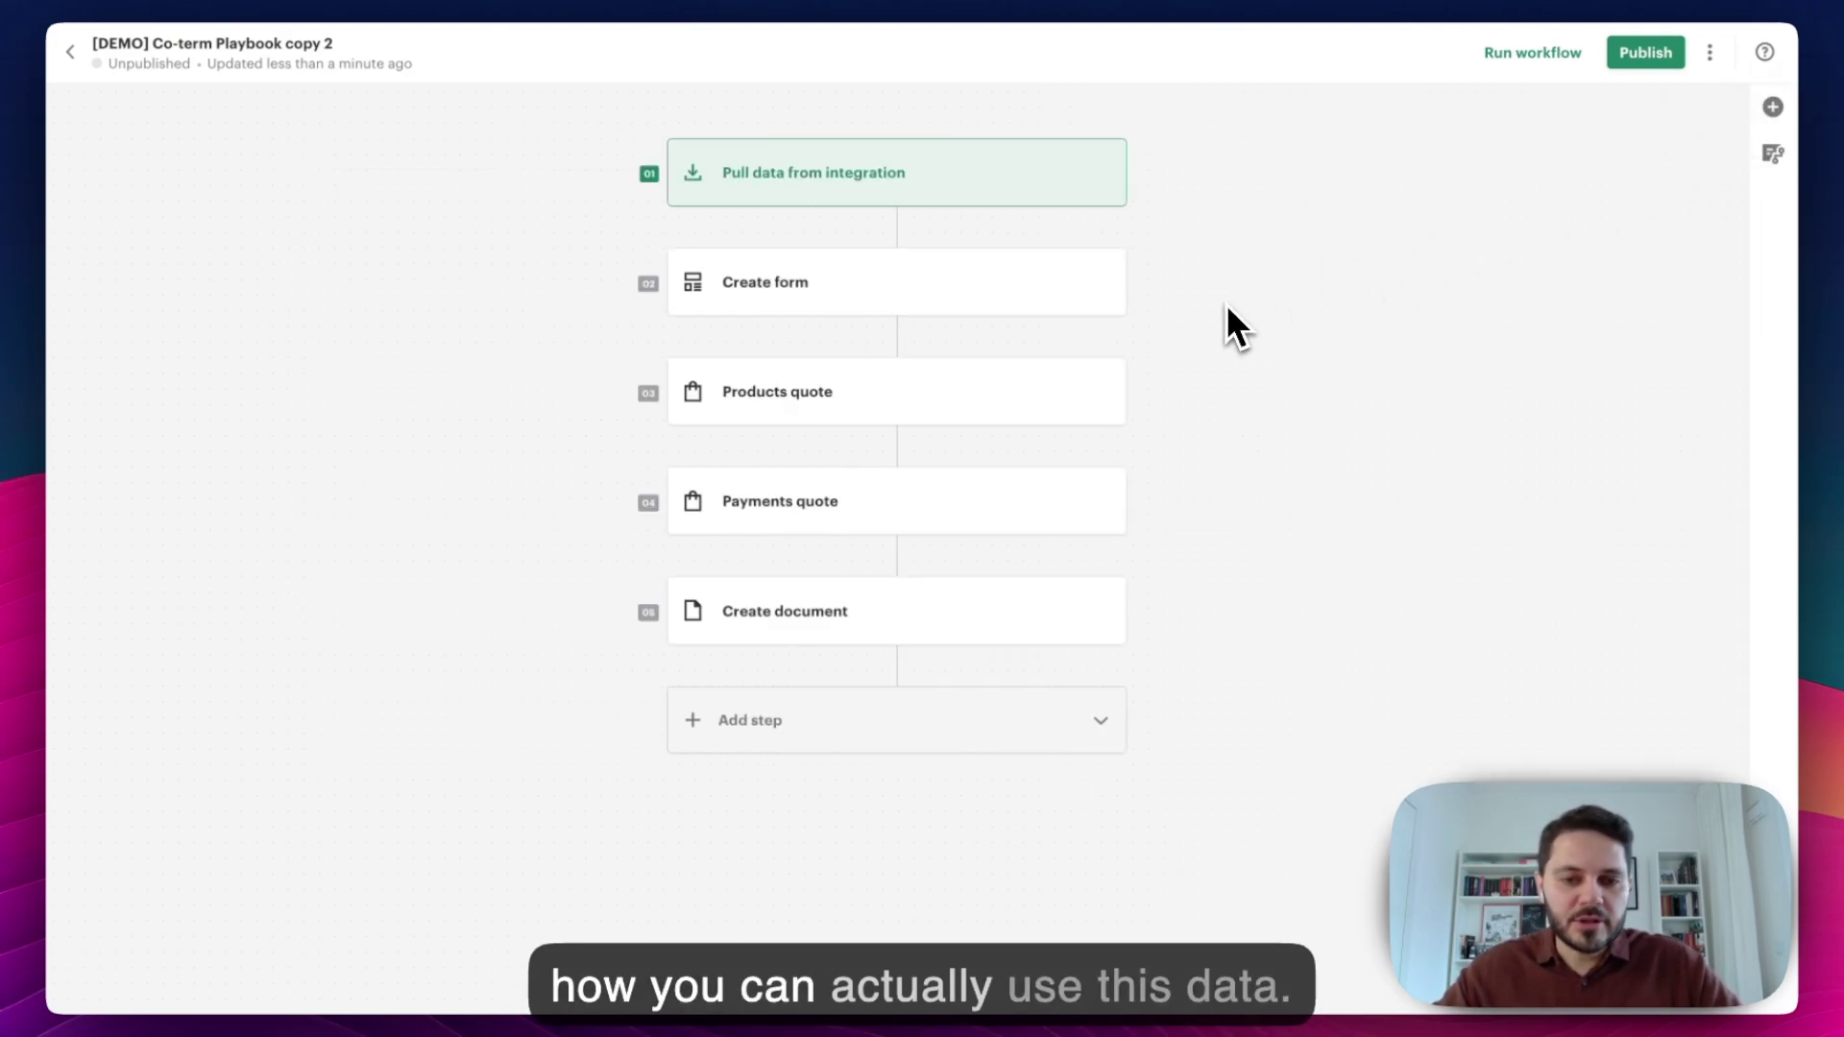
pyautogui.click(1003, 305)
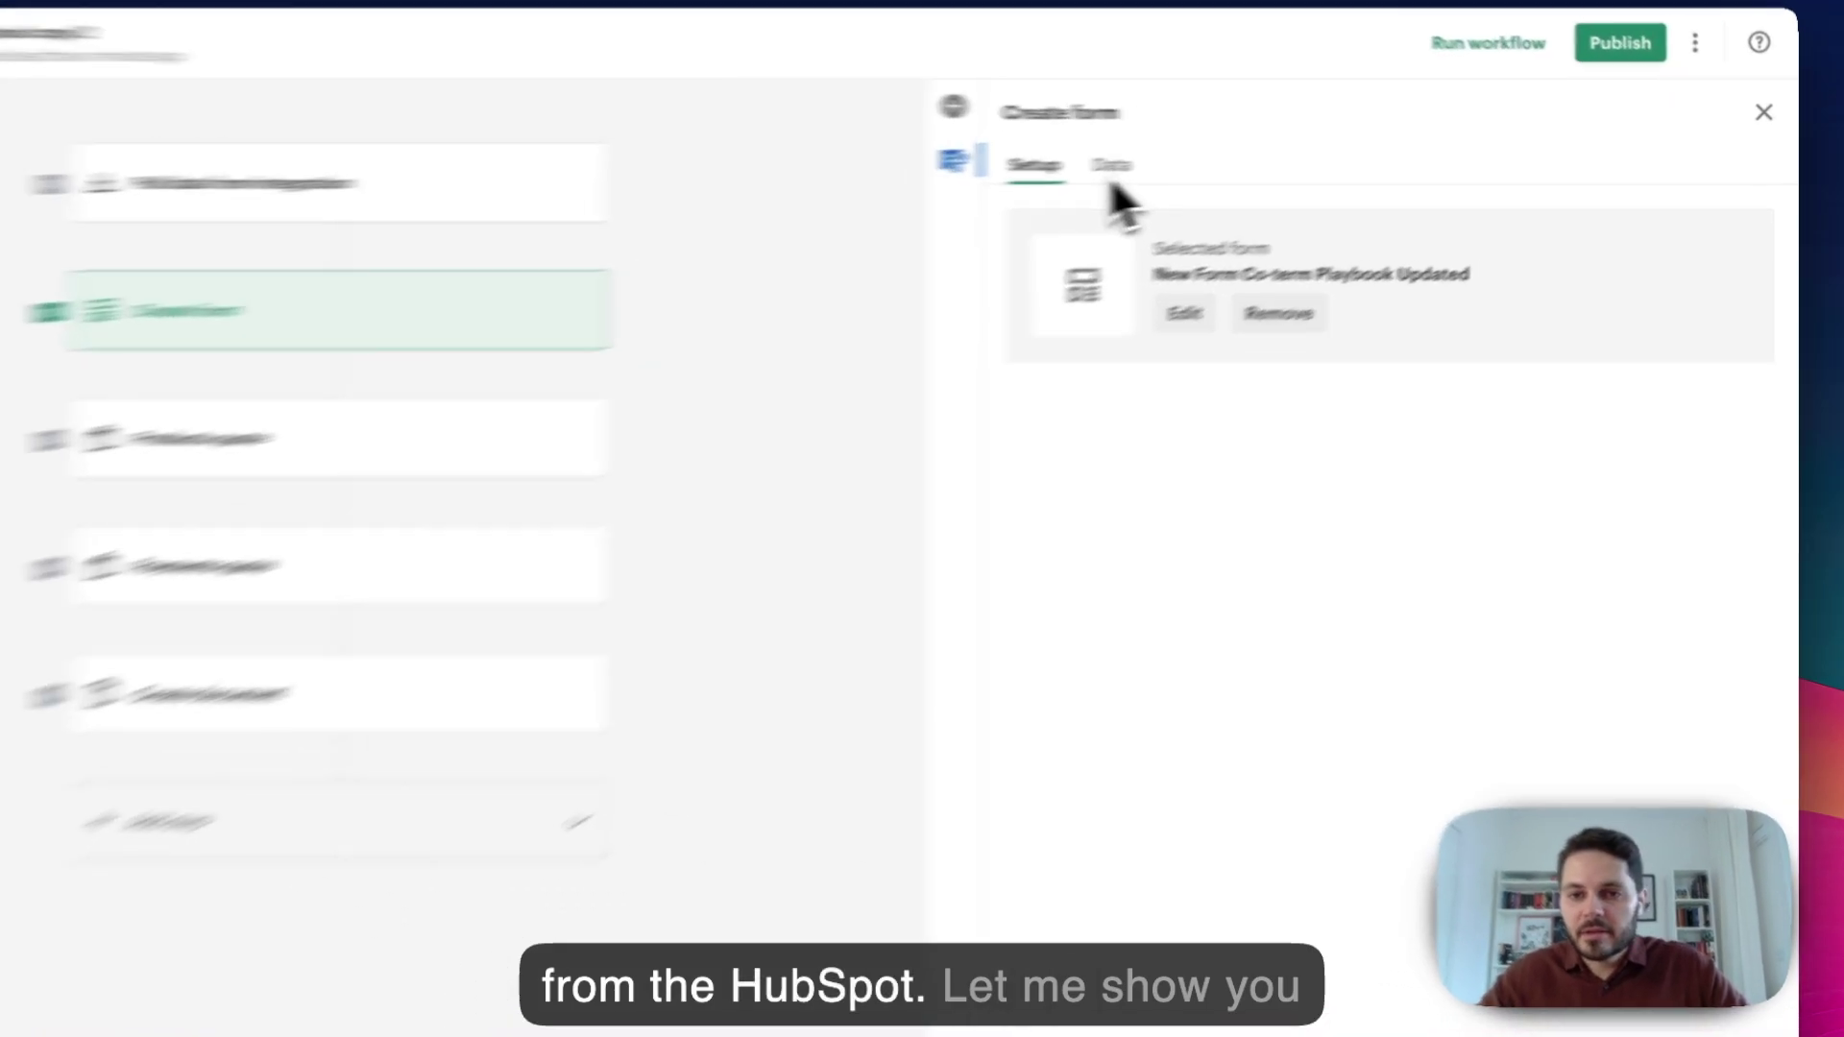
pyautogui.click(1210, 167)
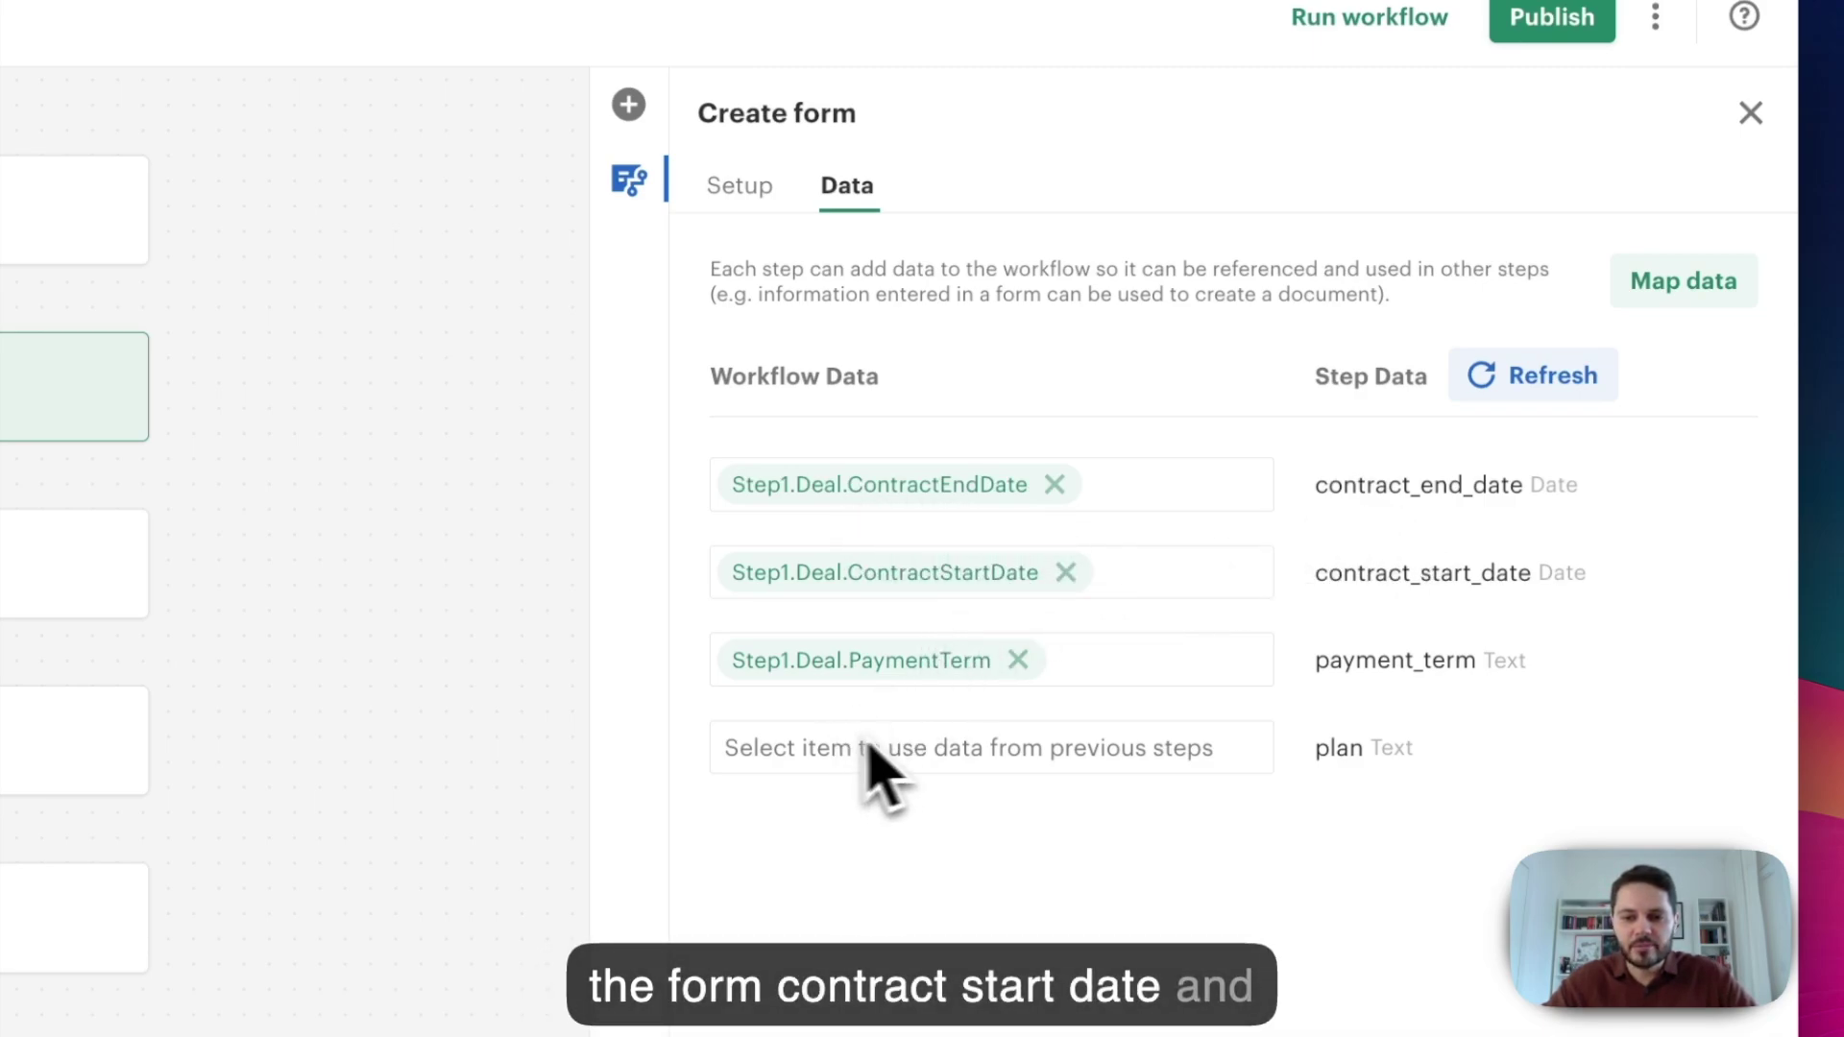
pyautogui.click(1751, 115)
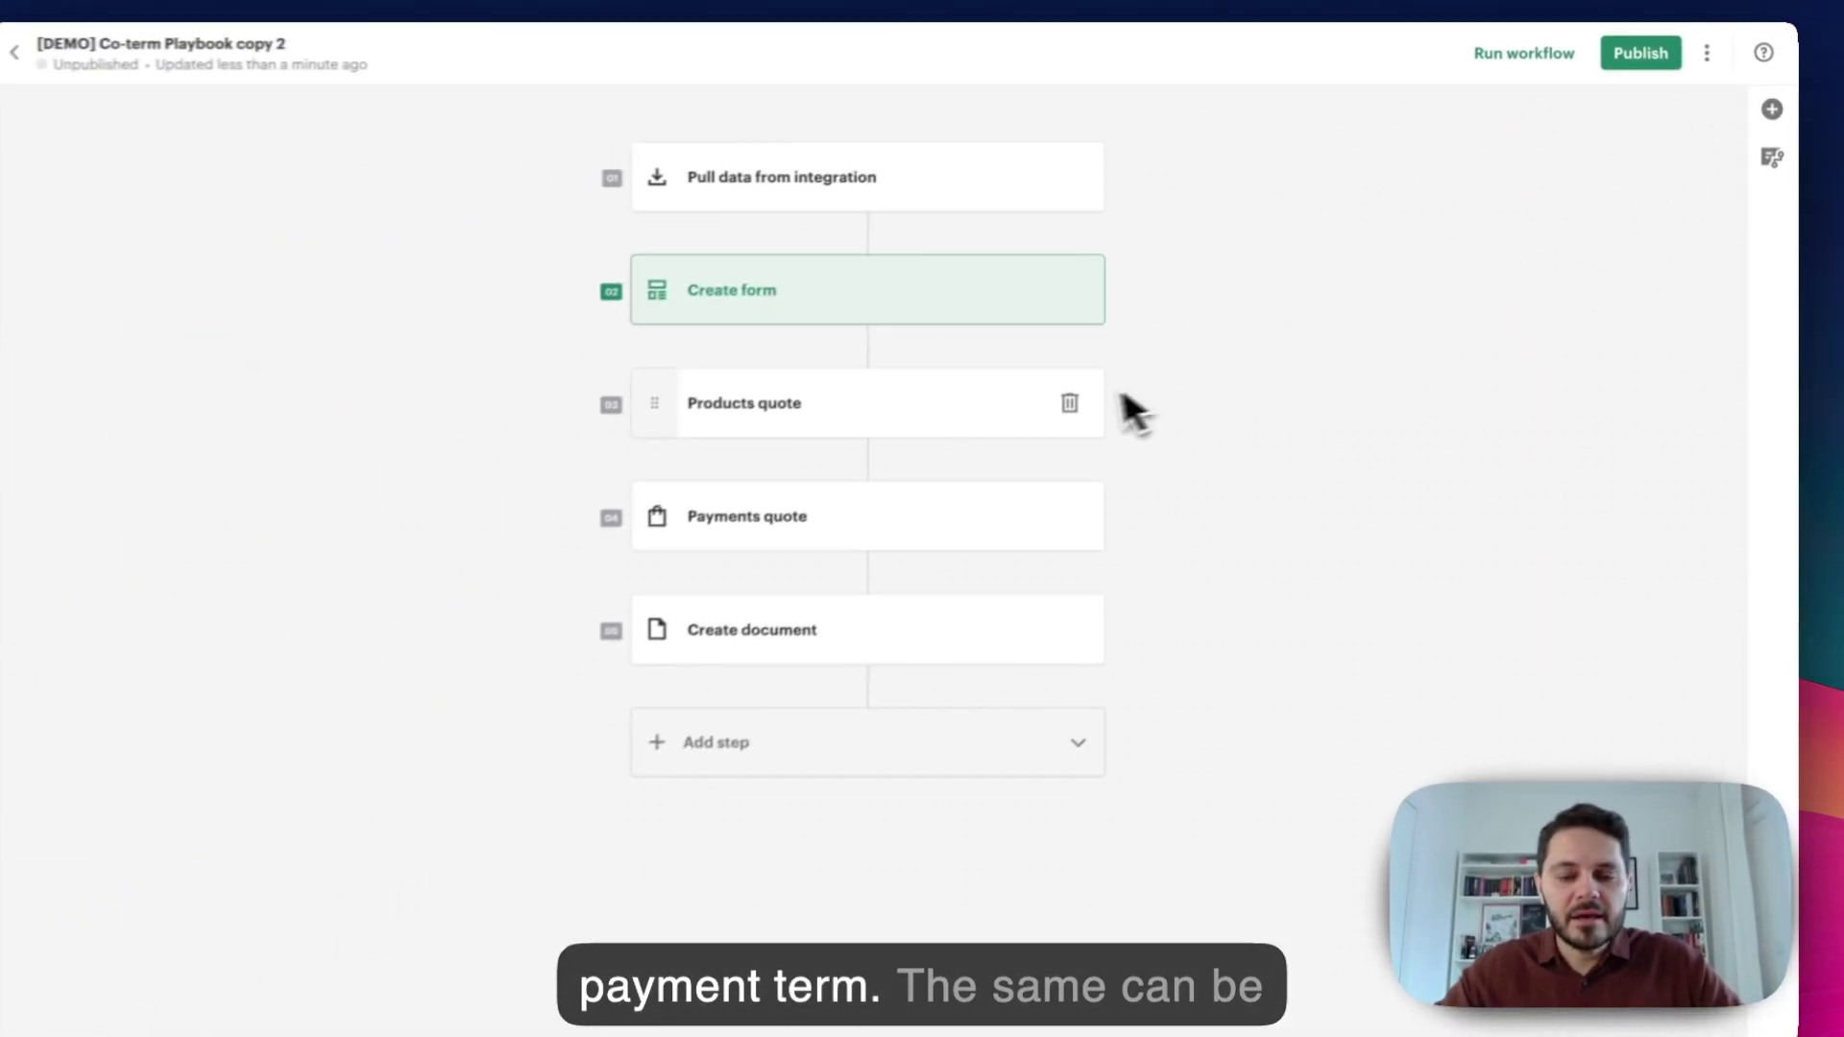
# - Map Step1.LineItems to Product lines in the Products quote step's data and open the setup for that mapping
pyautogui.click(691, 500)
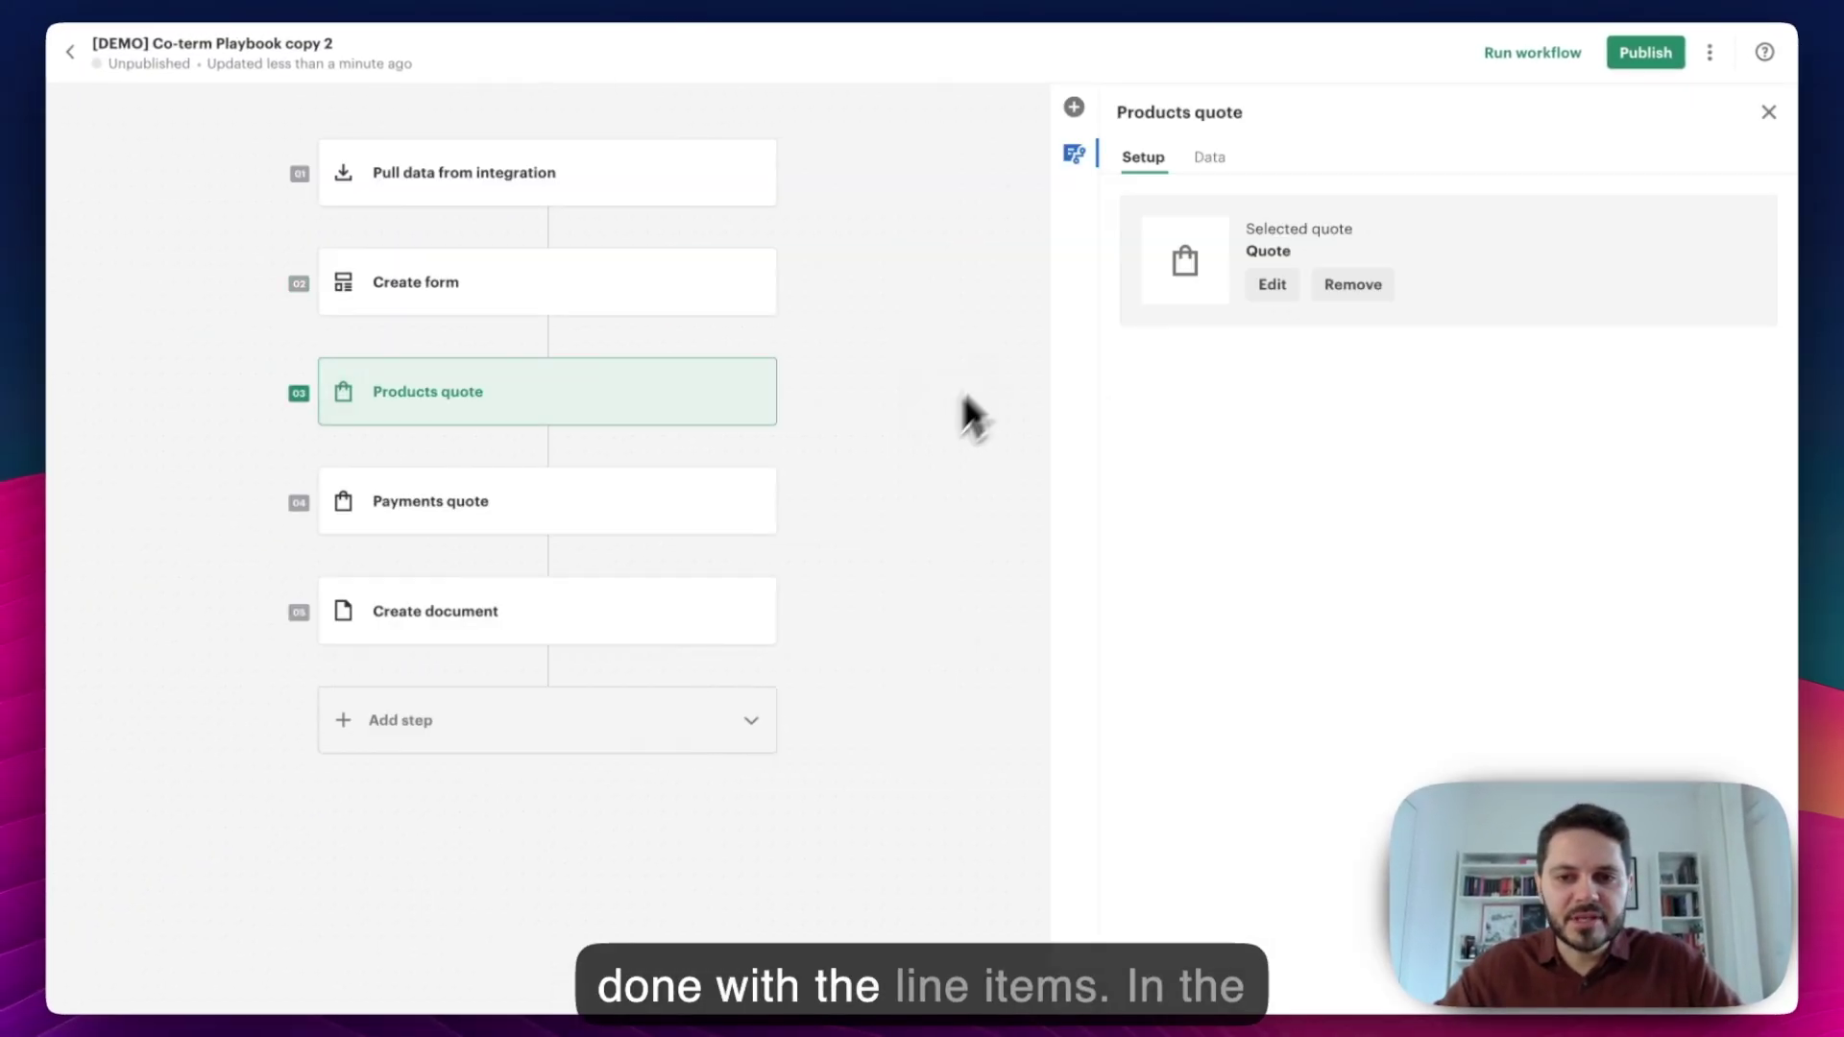
pyautogui.click(1214, 157)
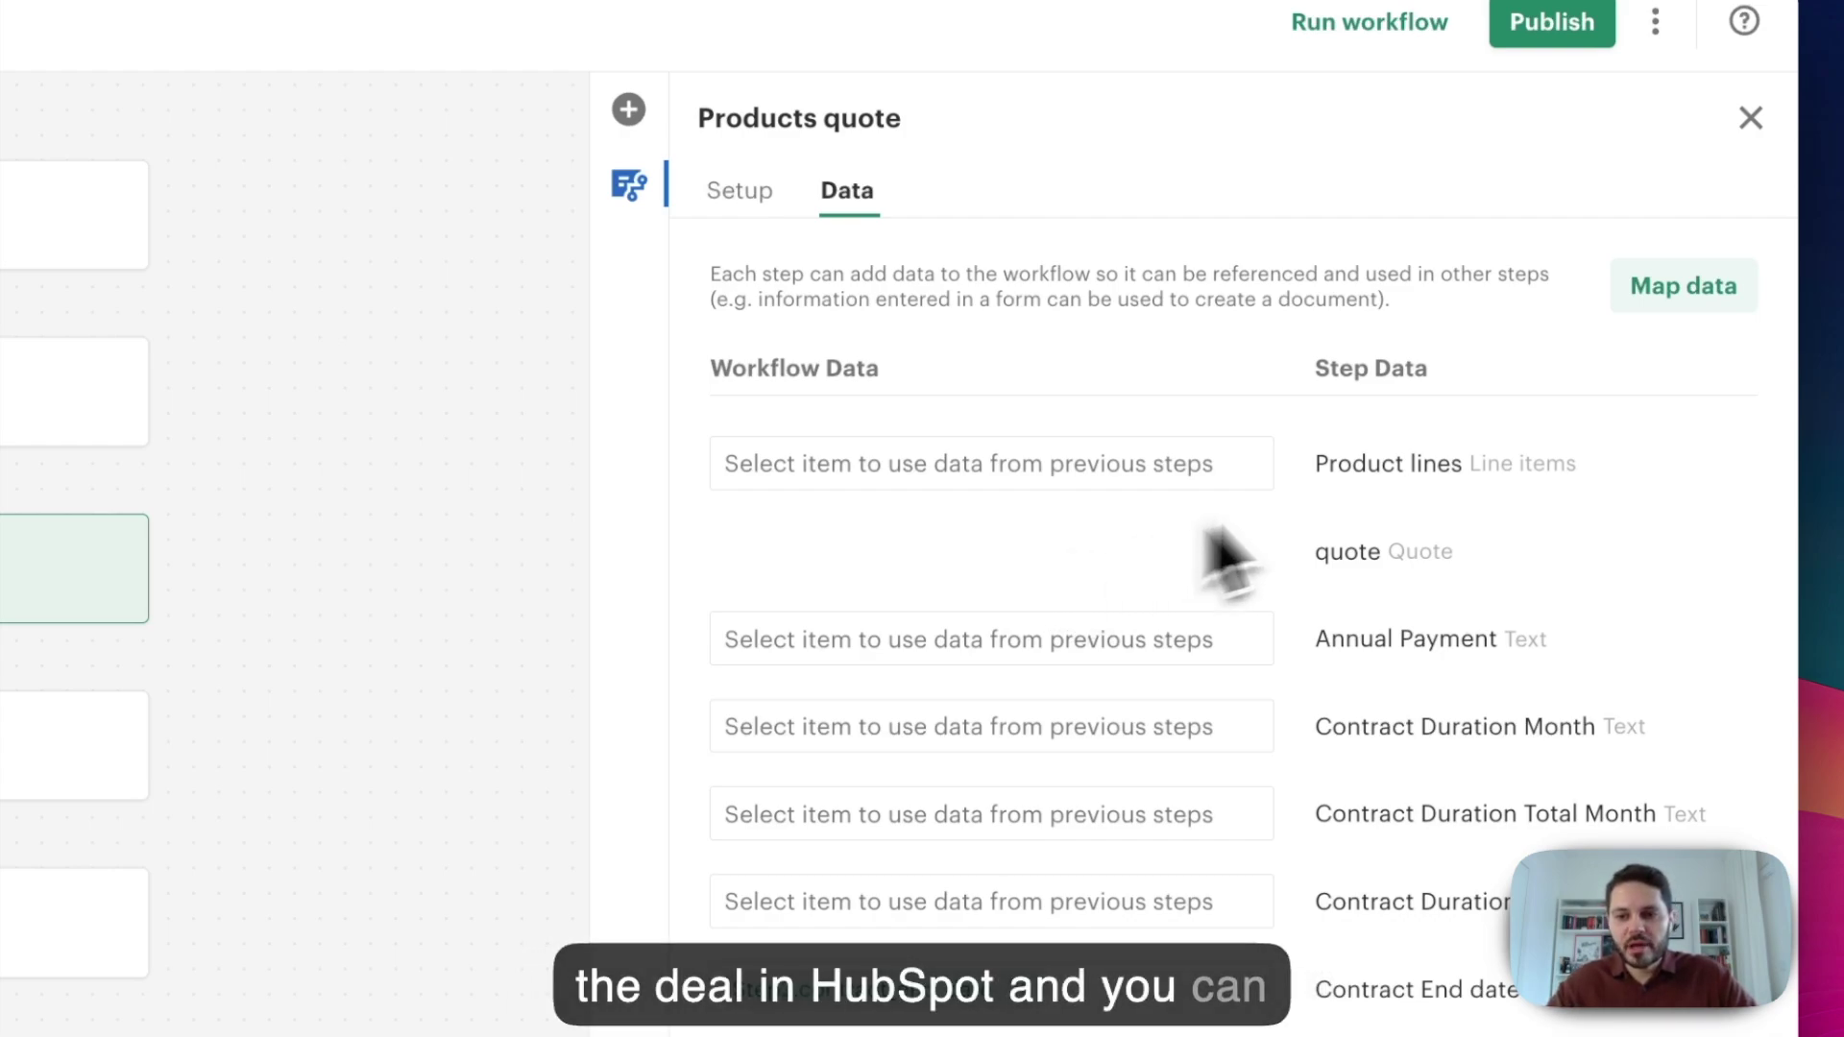
pyautogui.click(837, 468)
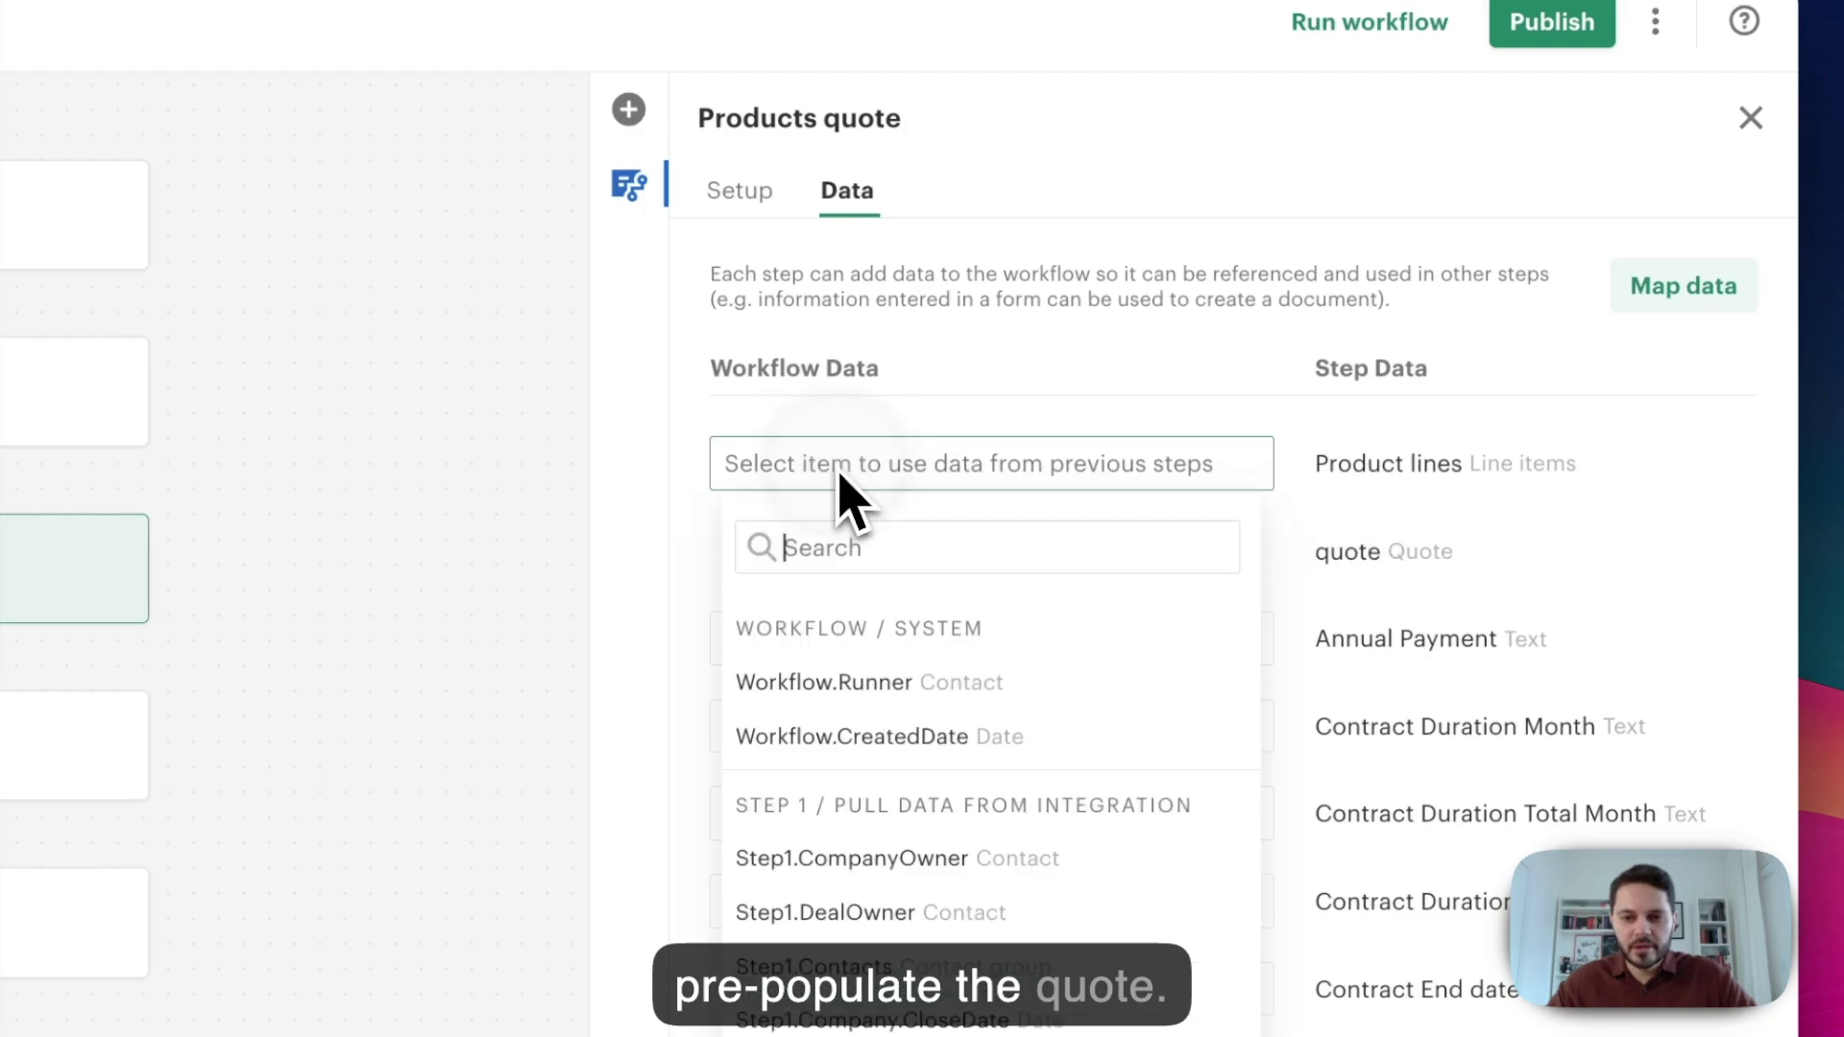
pyautogui.write('Lin')
pyautogui.press('BackSpace')
pyautogui.press('BackSpace')
pyautogui.write('ine')
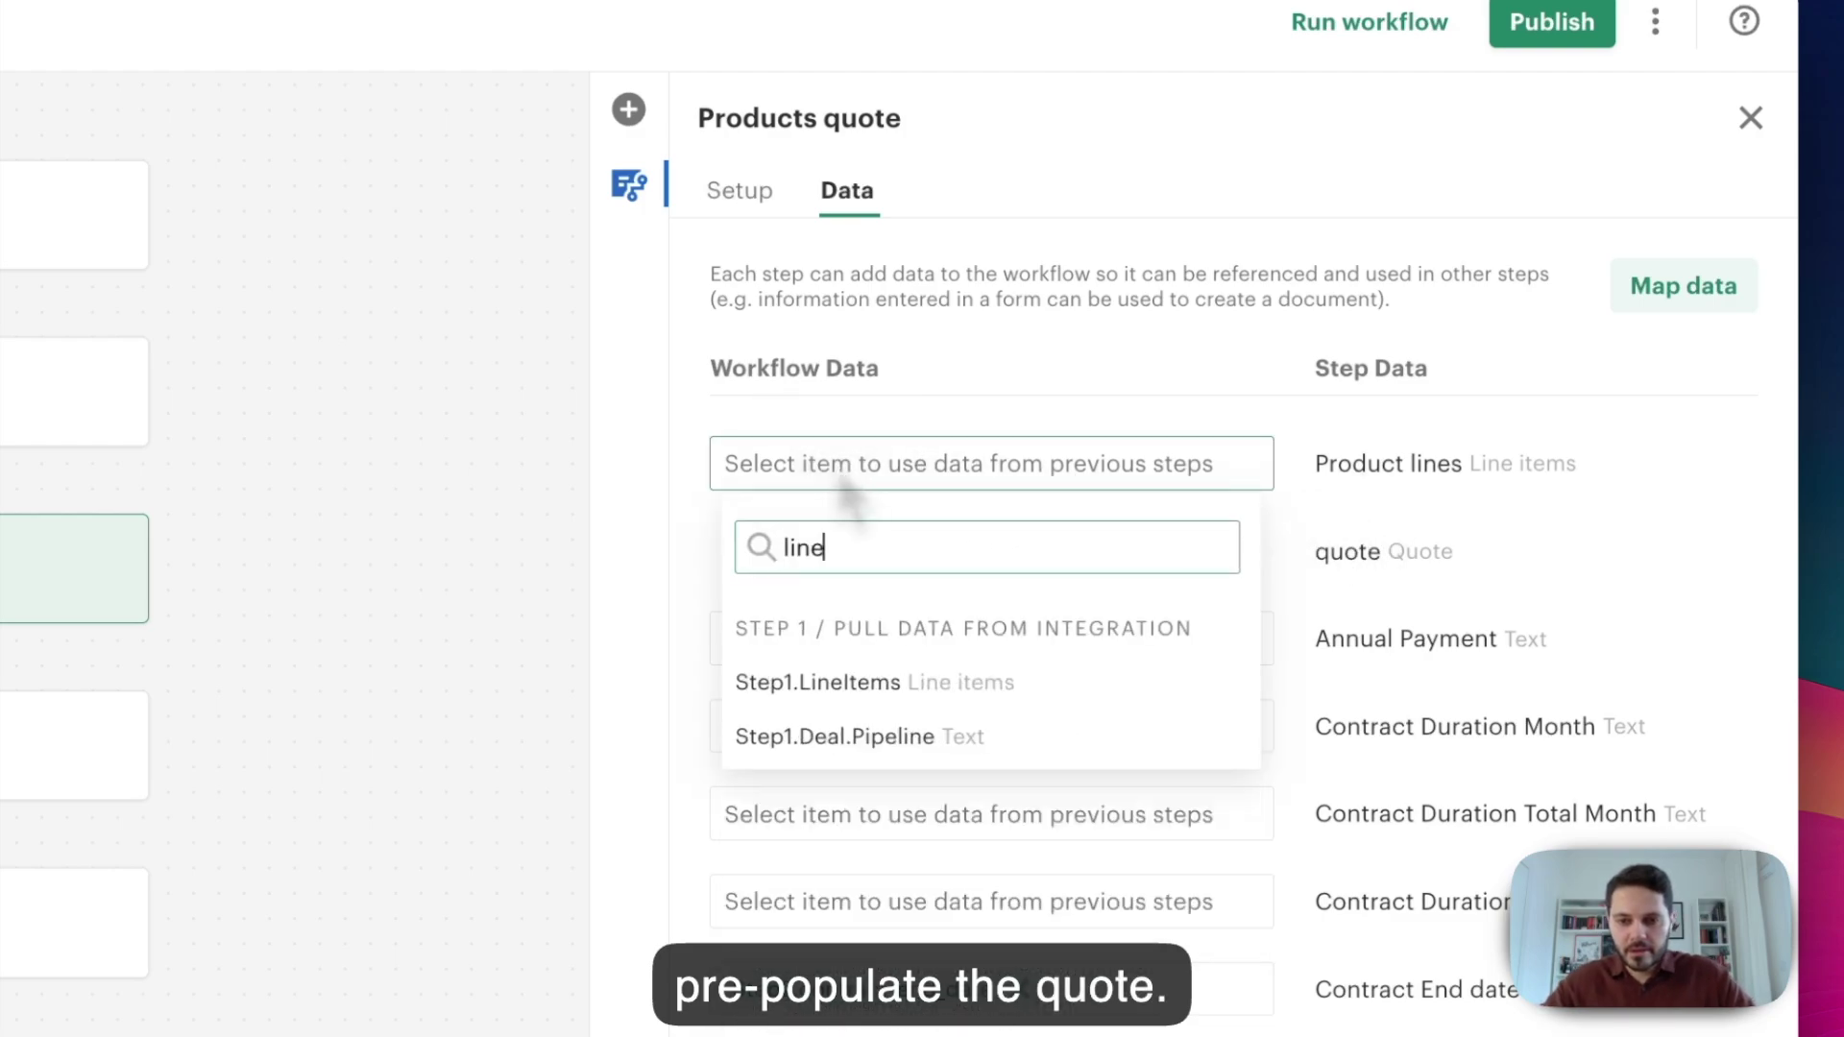
pyautogui.click(793, 678)
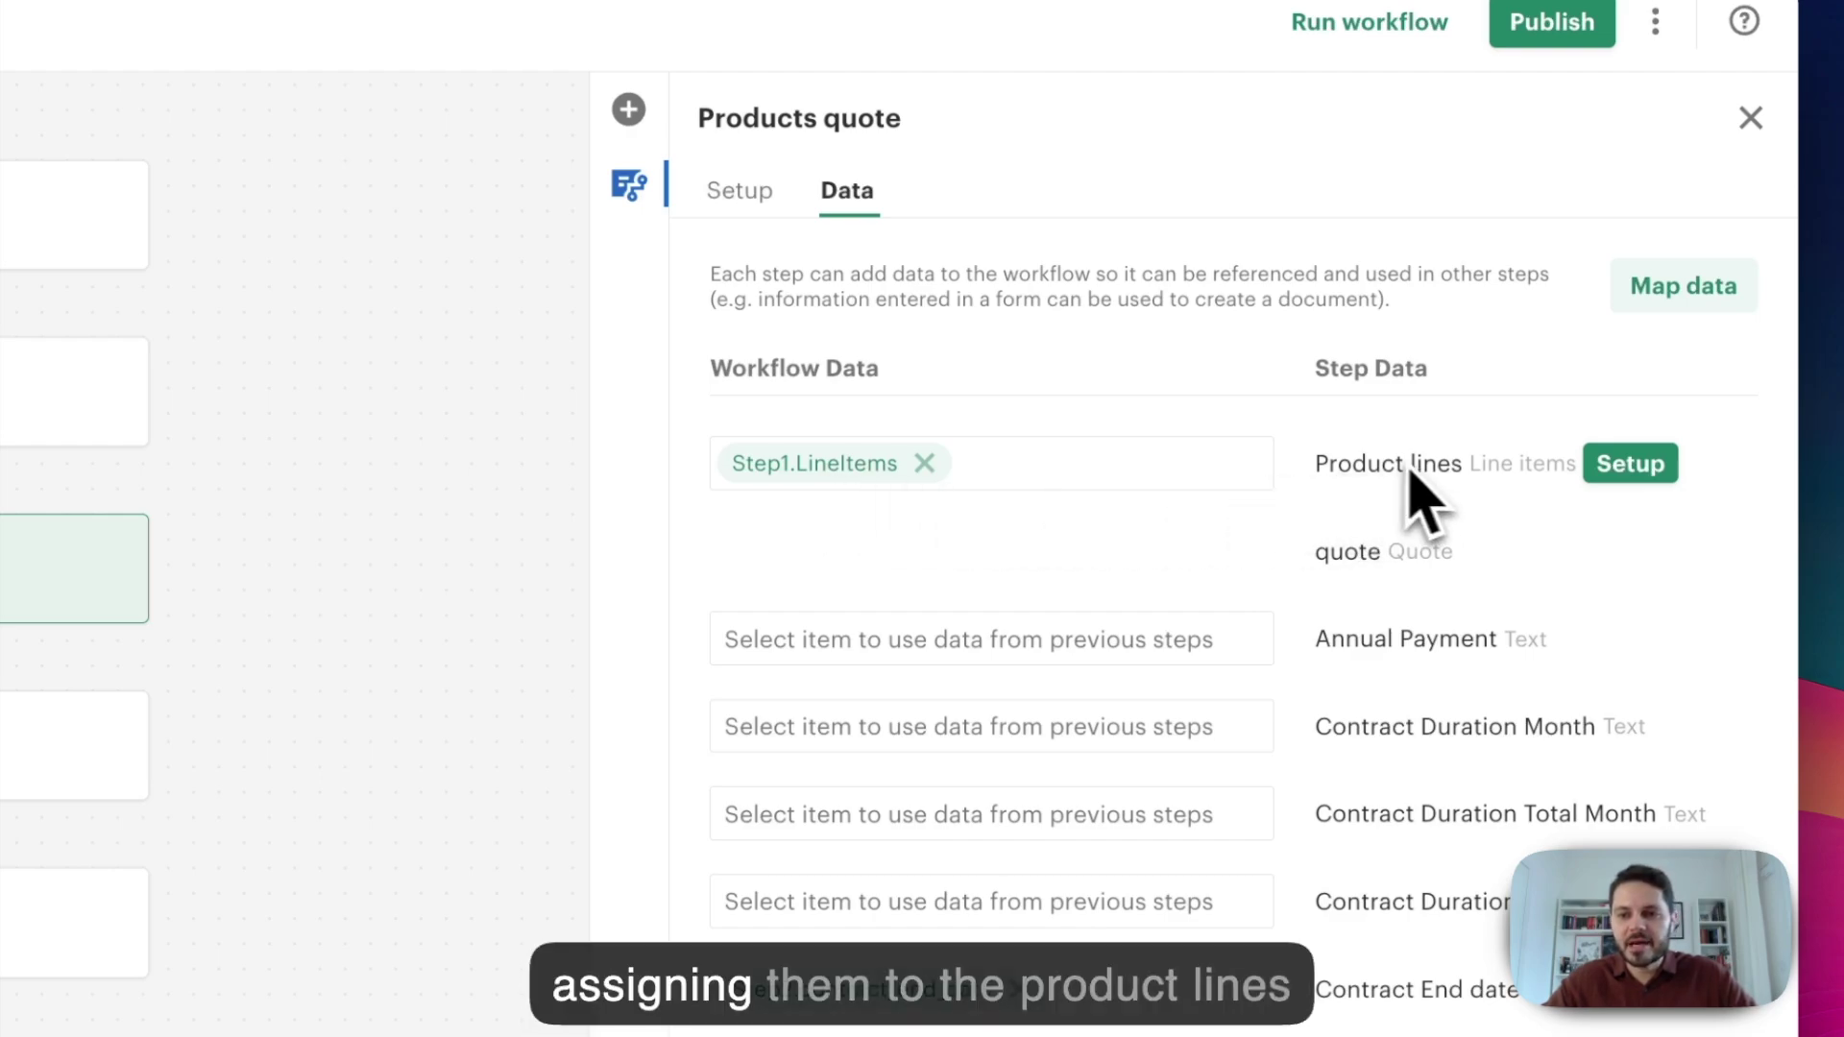
pyautogui.click(1630, 462)
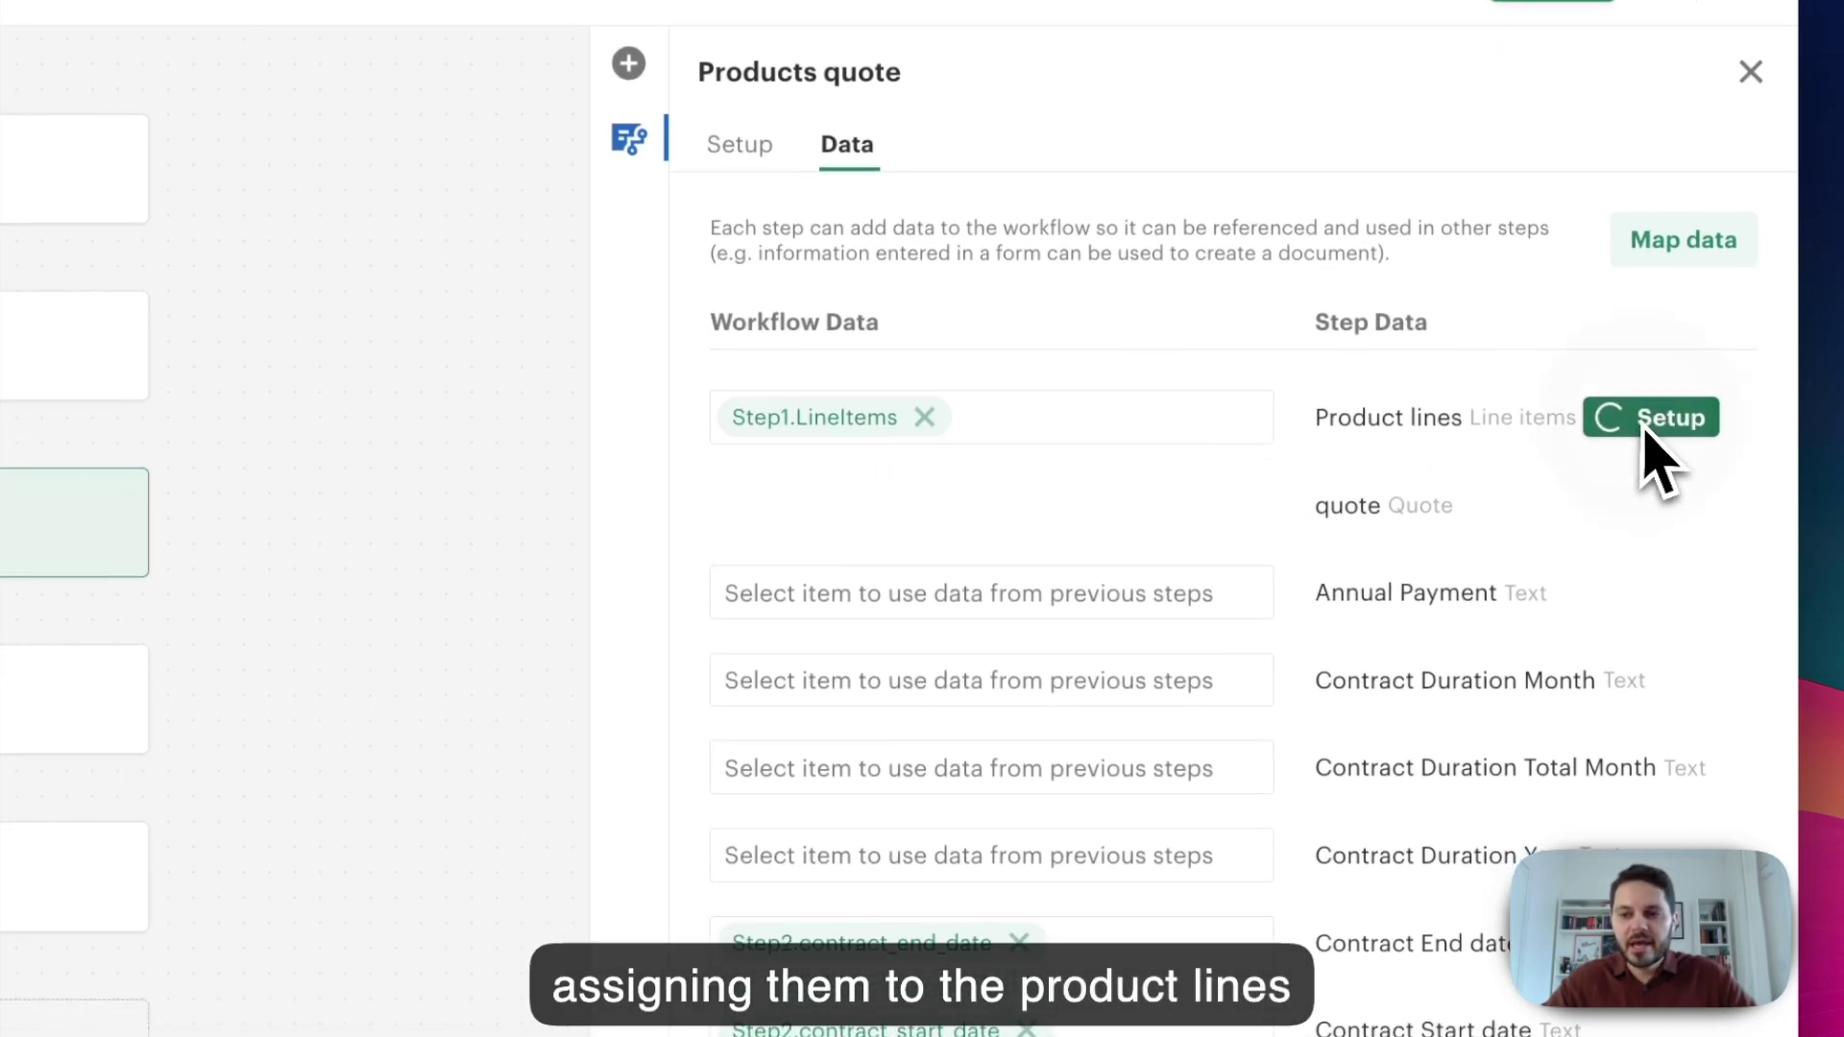
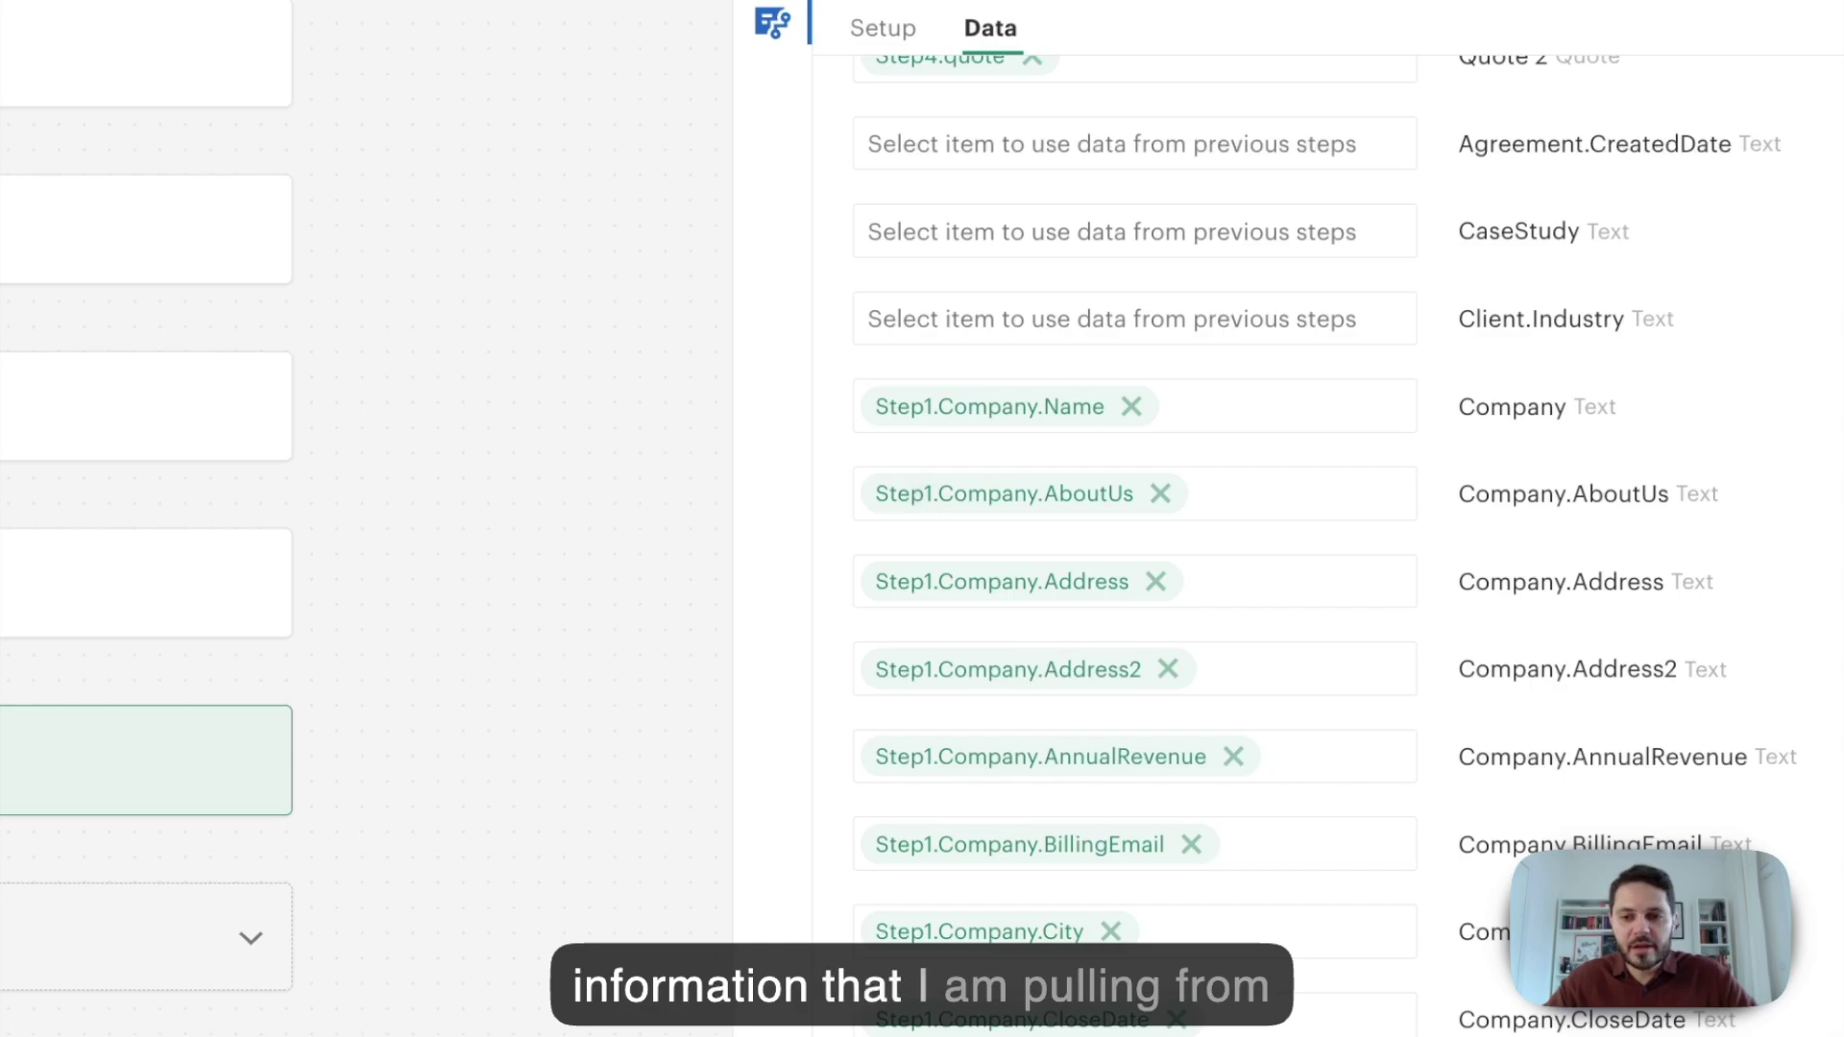
# - Preview the bulk data mapping from Pull data from integration to Create document, and close it without applying
pyautogui.scroll(10, 1326, 537)
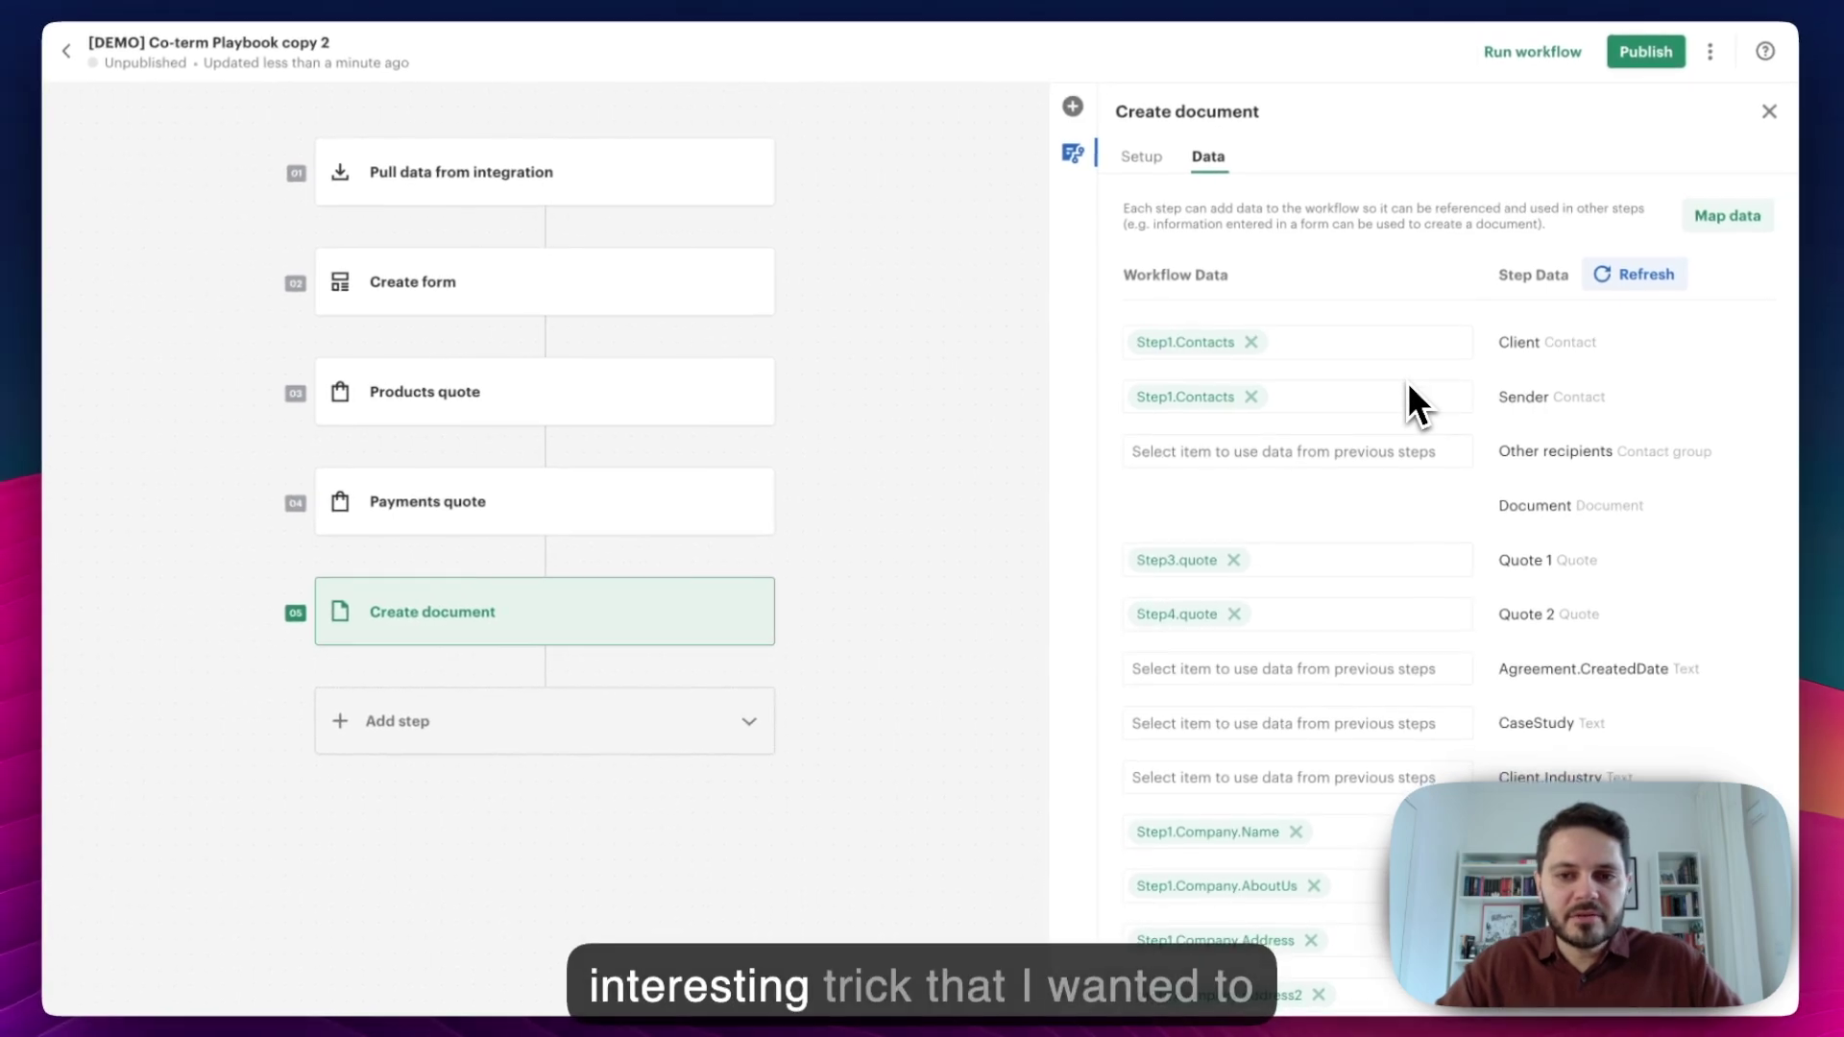
pyautogui.click(1726, 215)
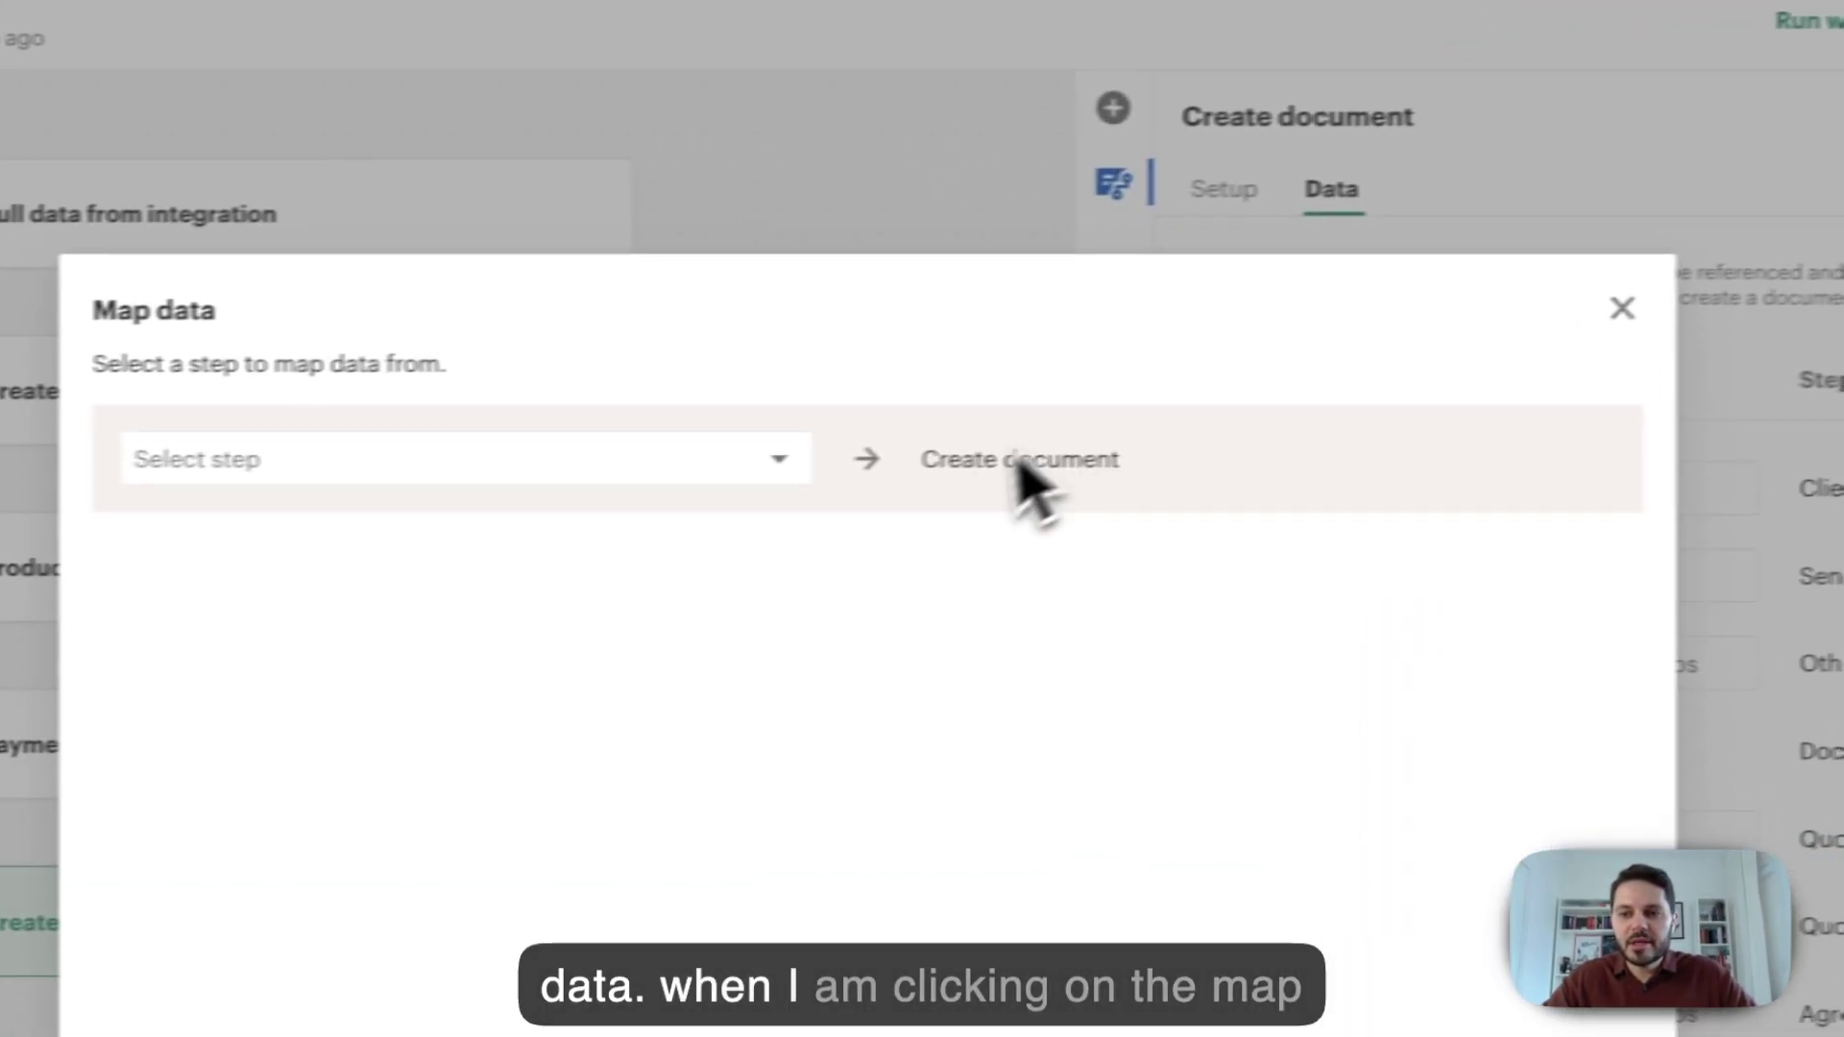
pyautogui.click(757, 471)
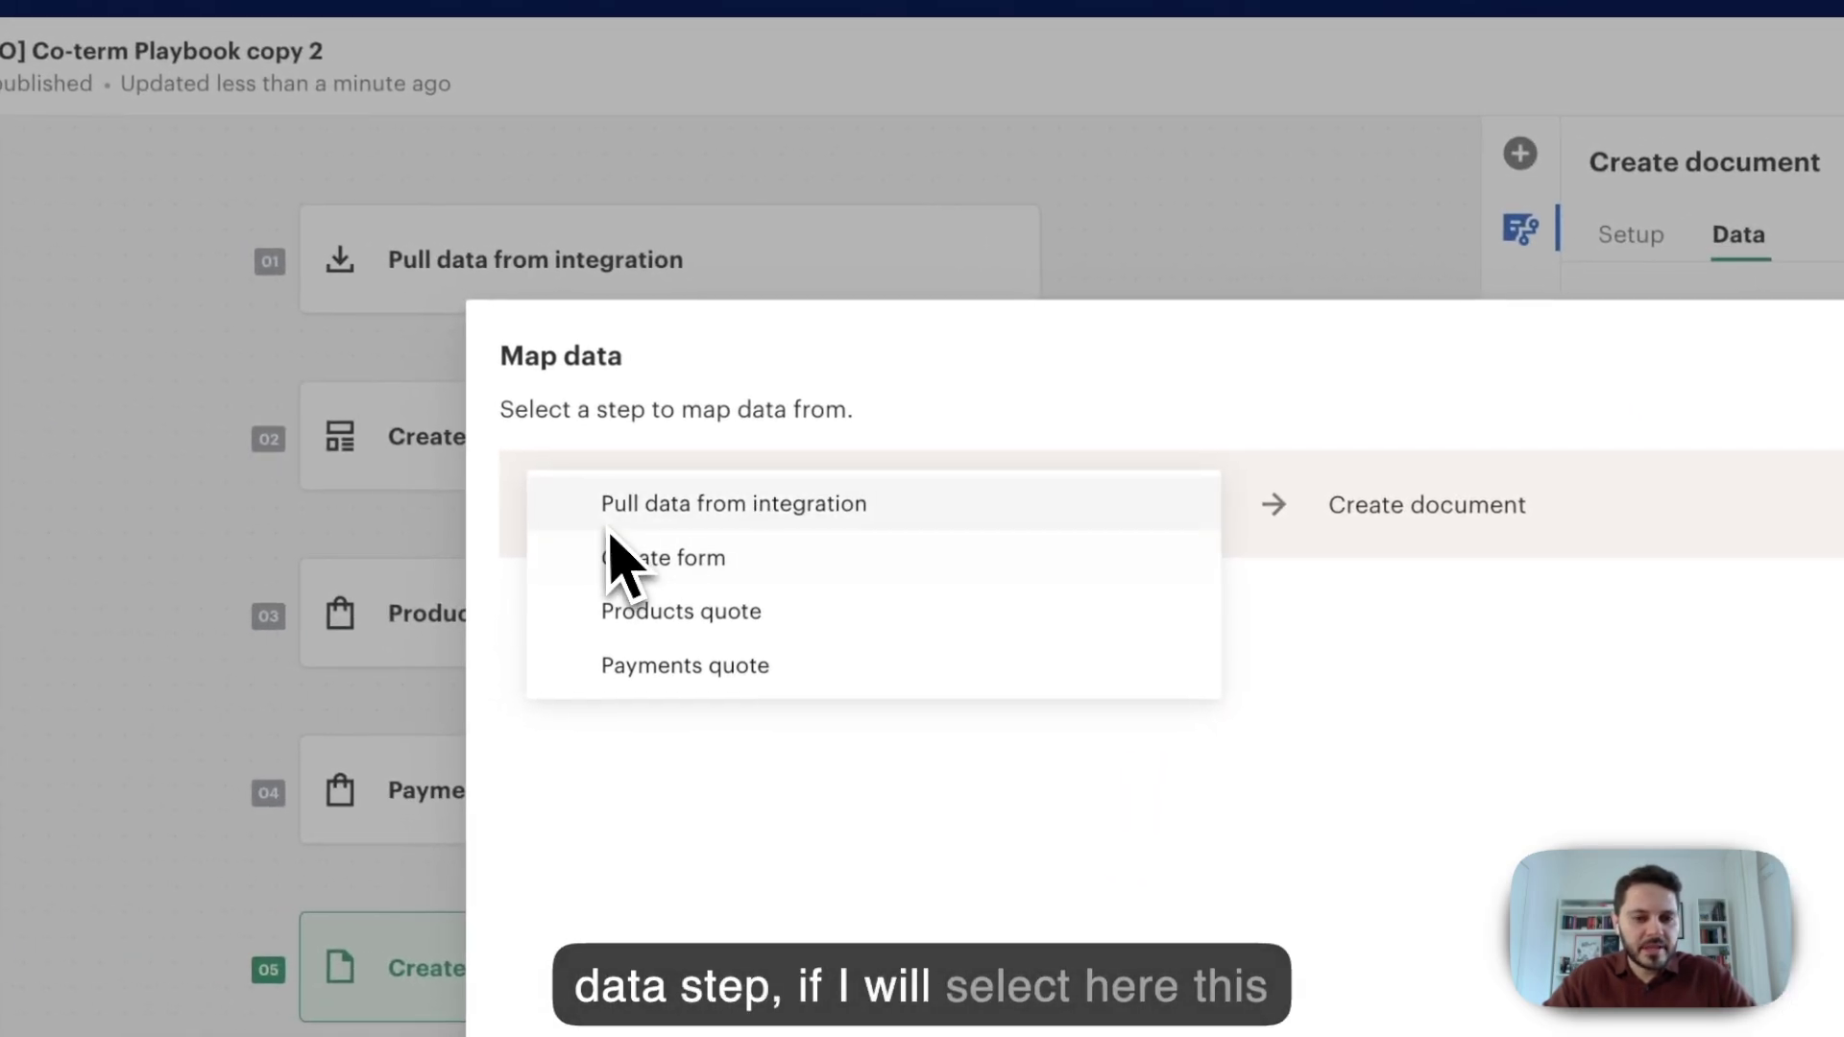
pyautogui.click(601, 522)
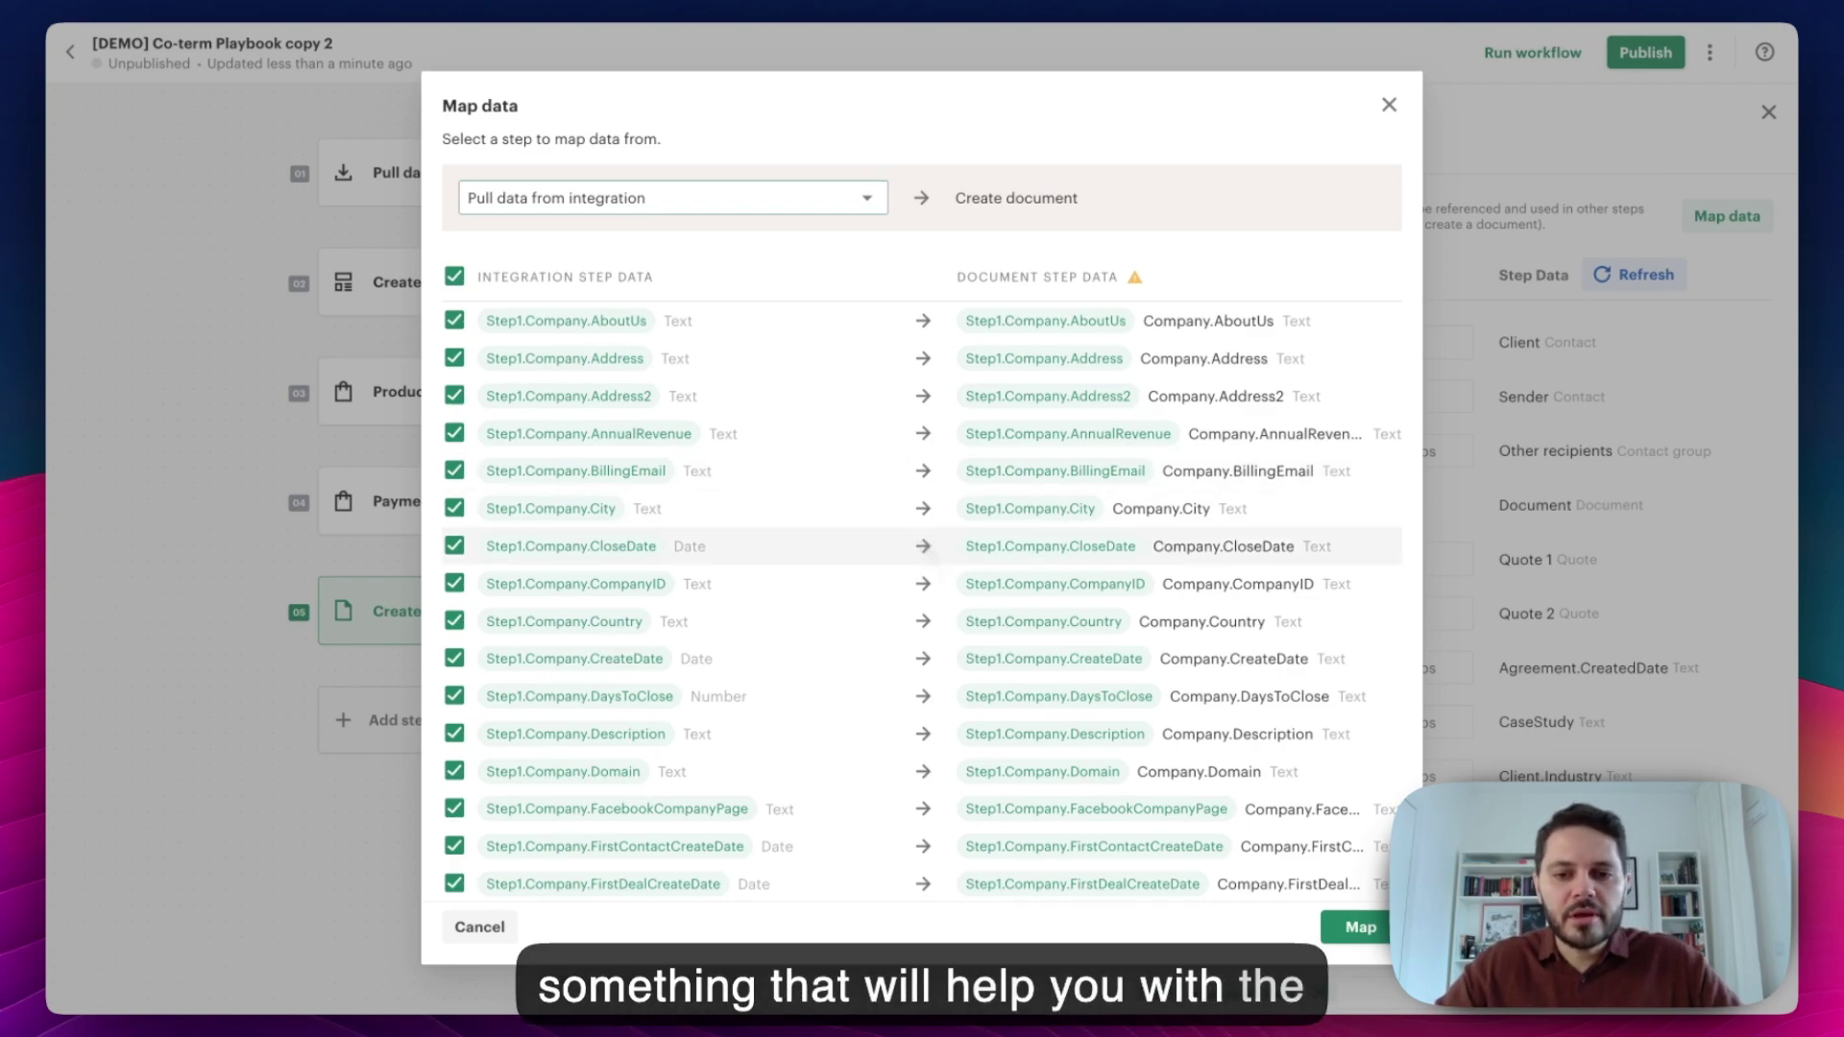
pyautogui.scroll(-3, 922, 653)
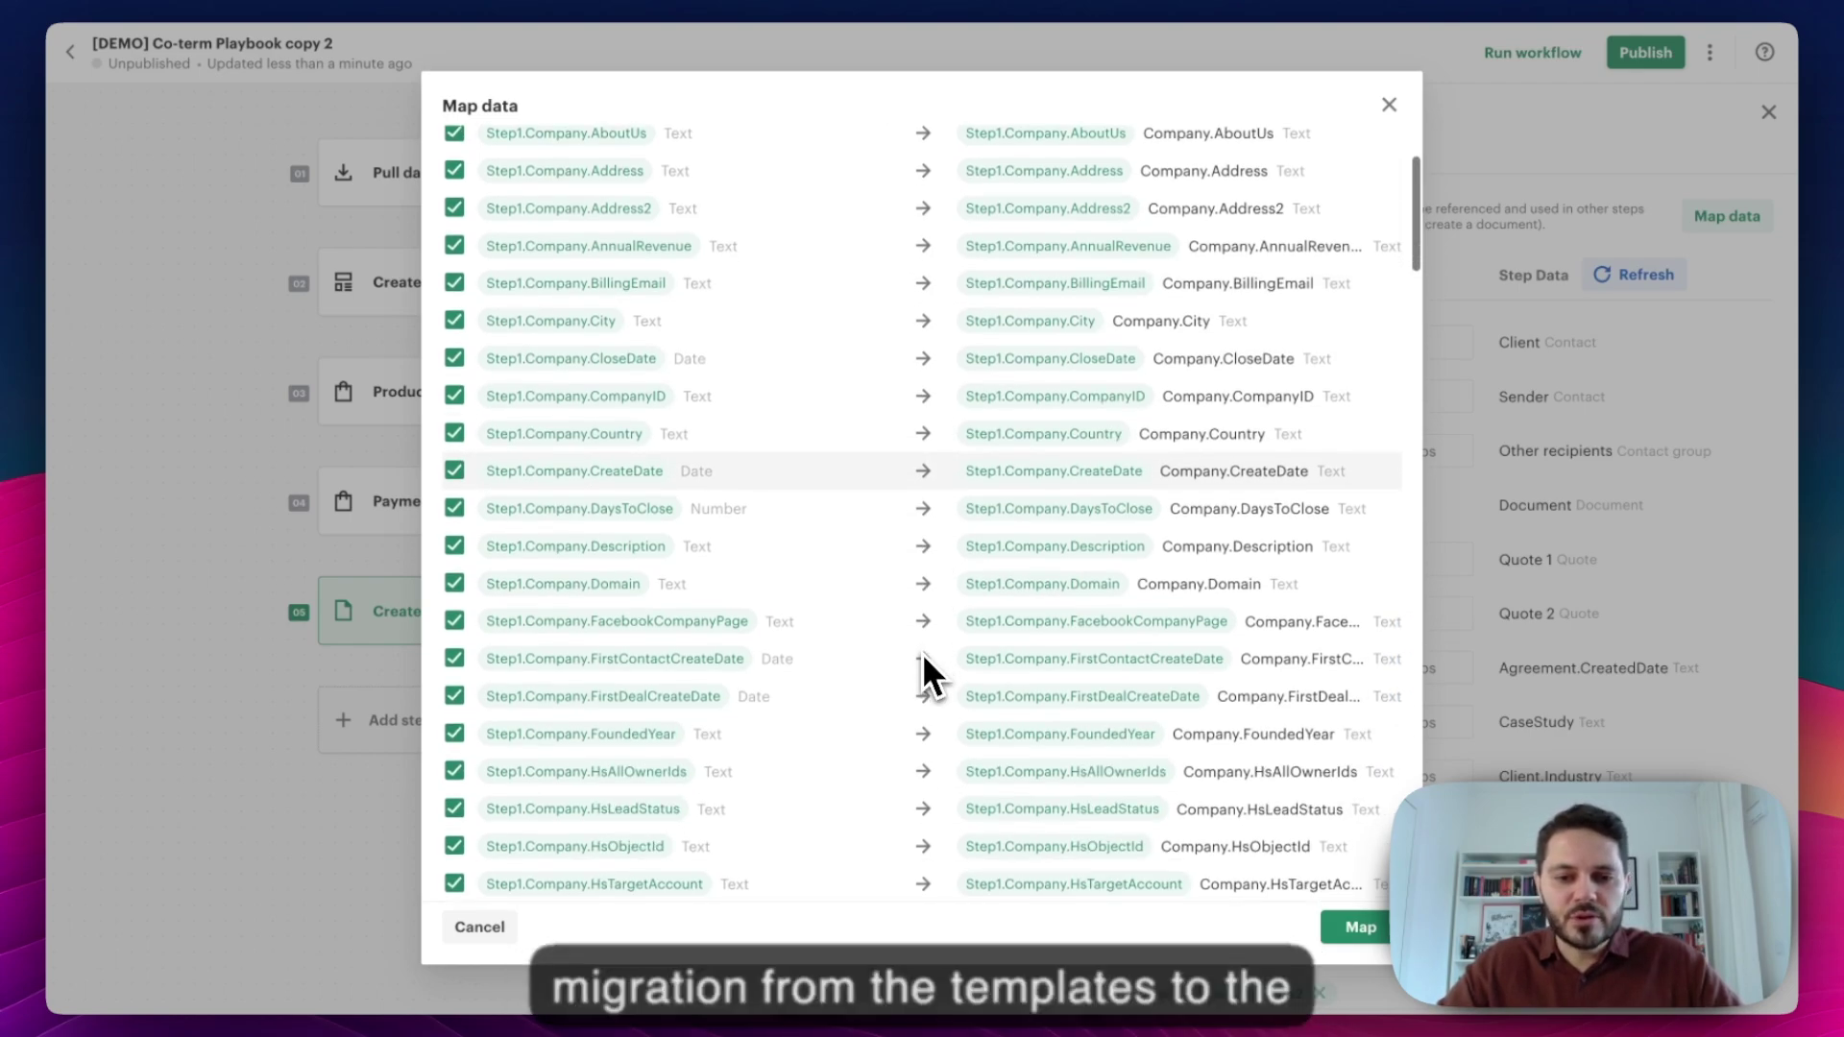
pyautogui.scroll(3, 922, 653)
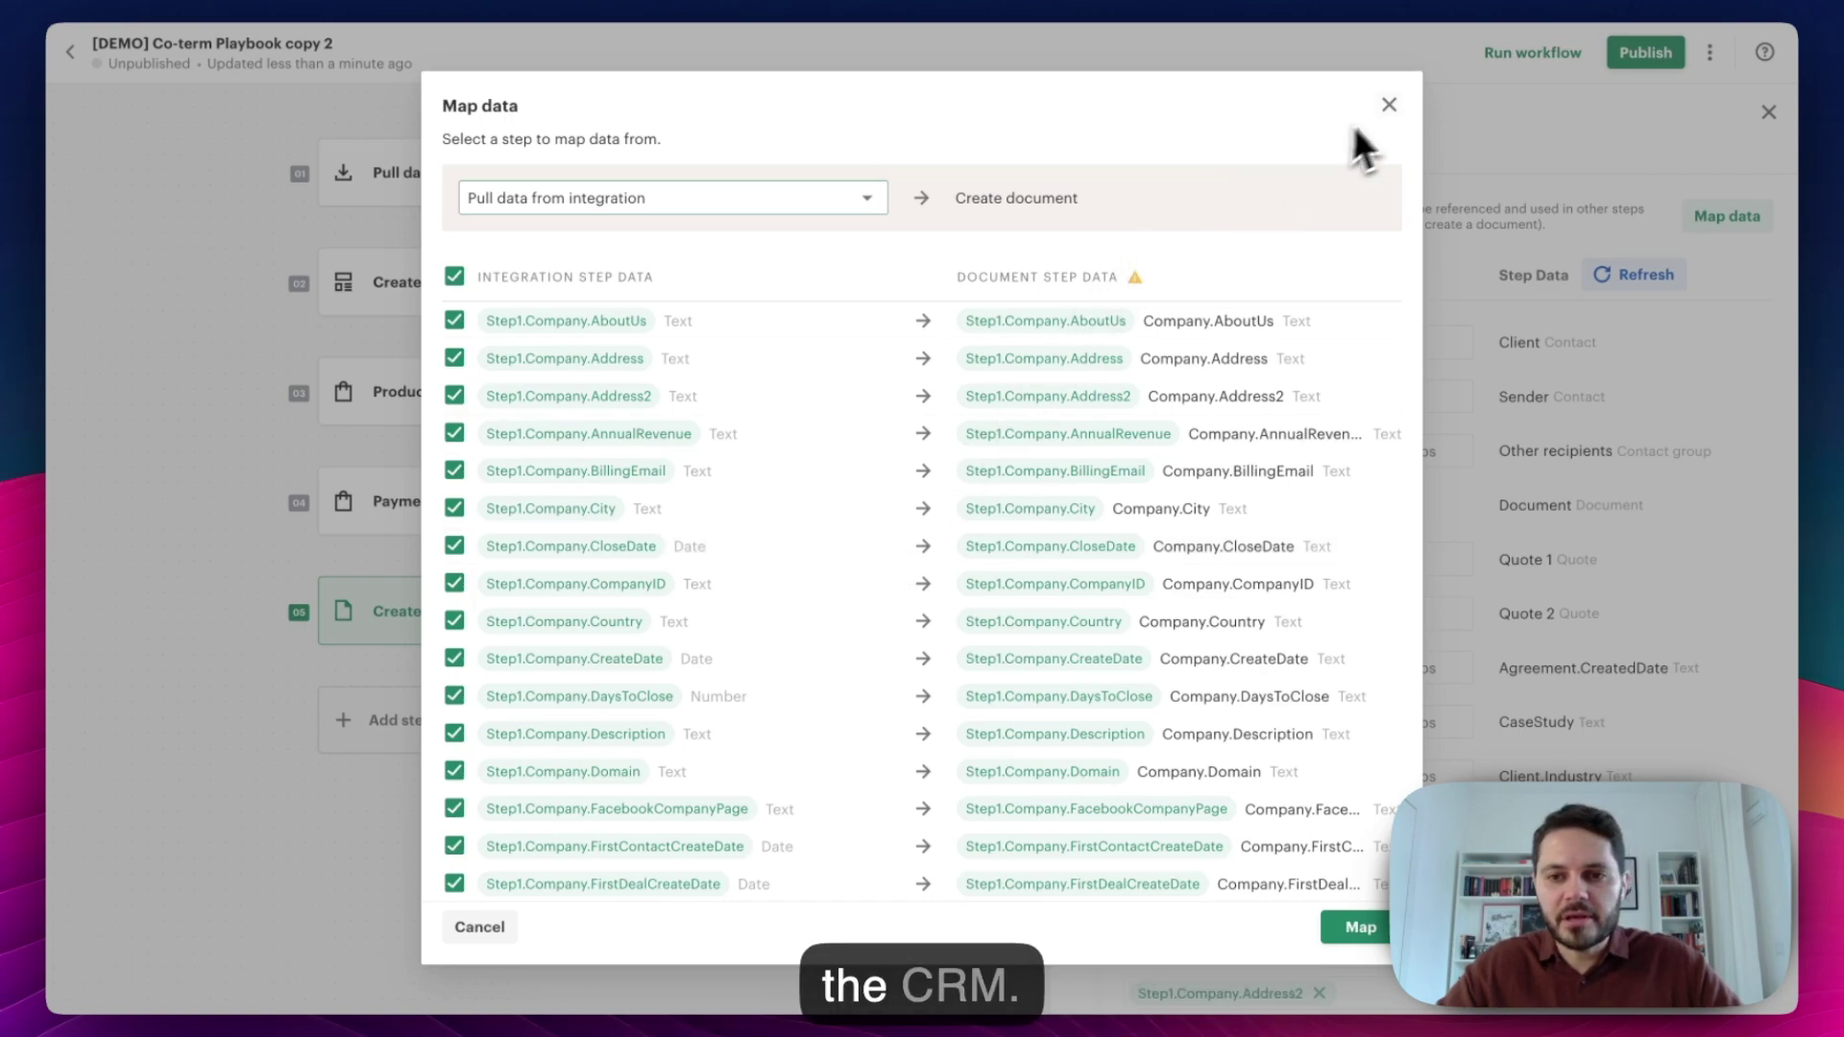
pyautogui.click(1389, 105)
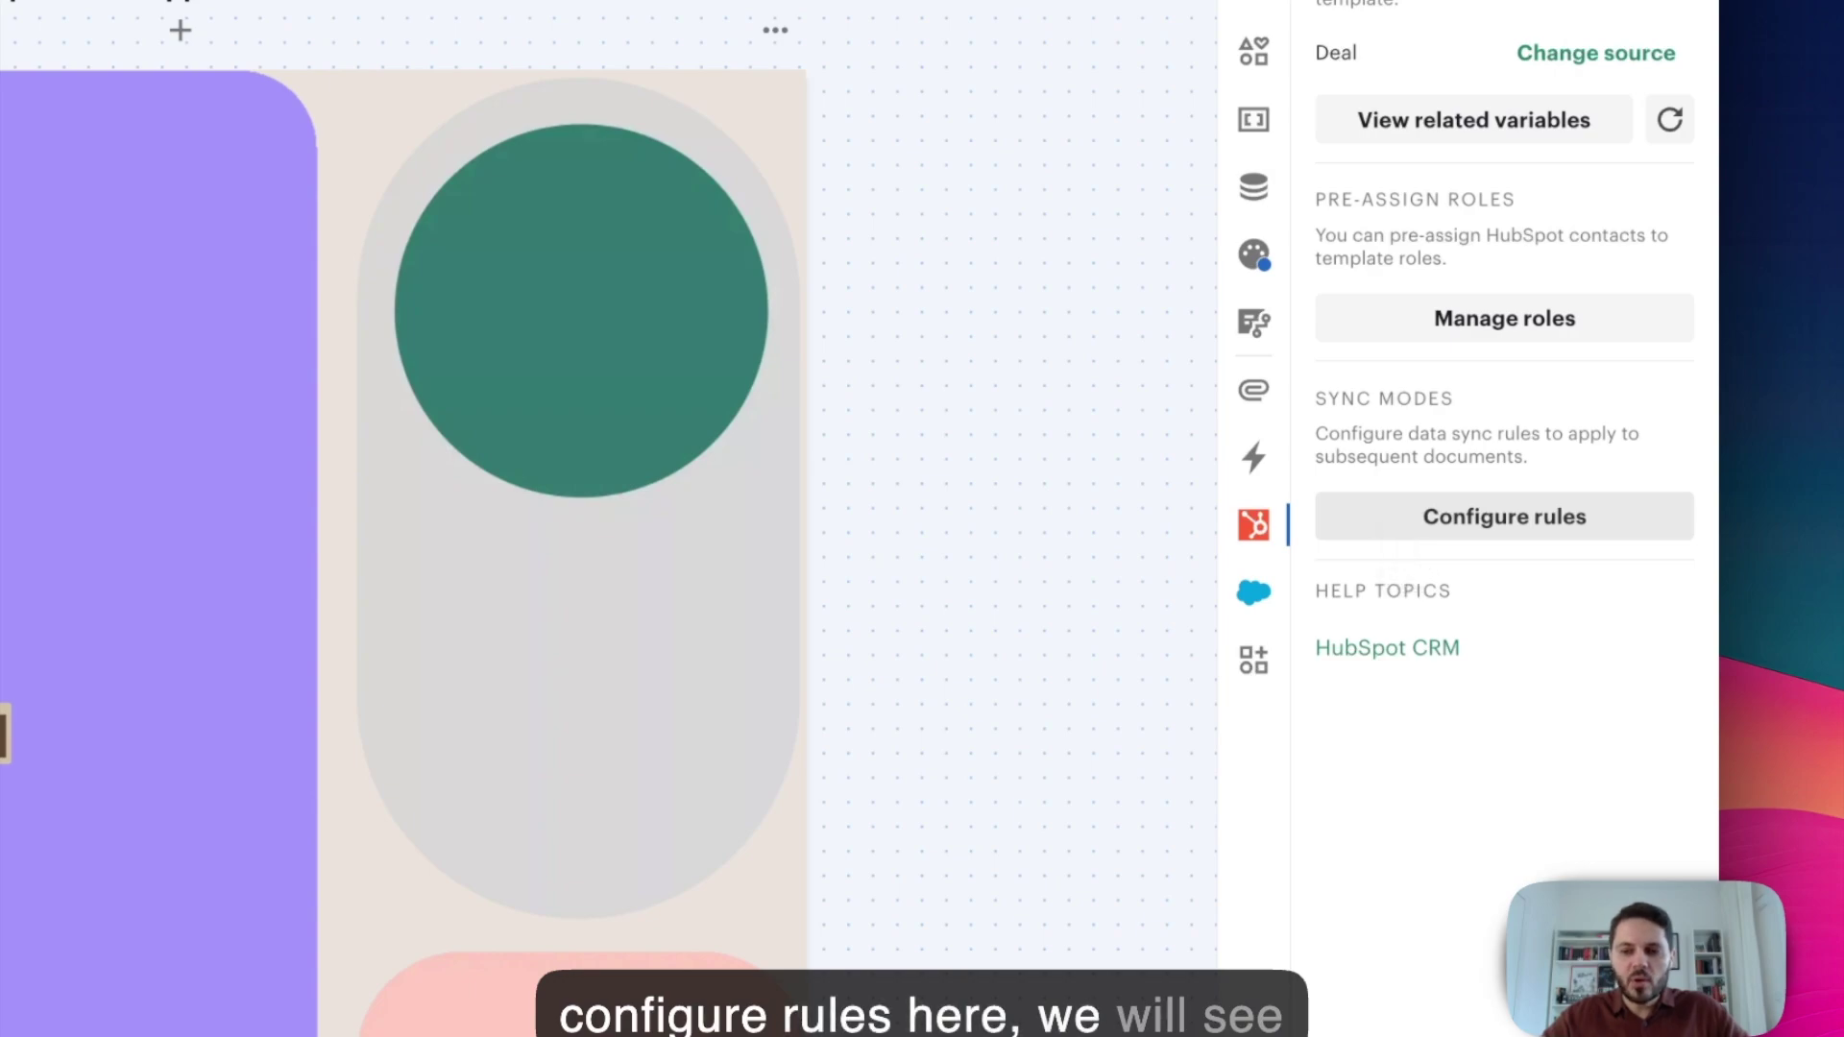
# - Open the template's HubSpot sync rules and enable updating deal properties with both PandaDoc field values and variable values
pyautogui.click(1603, 521)
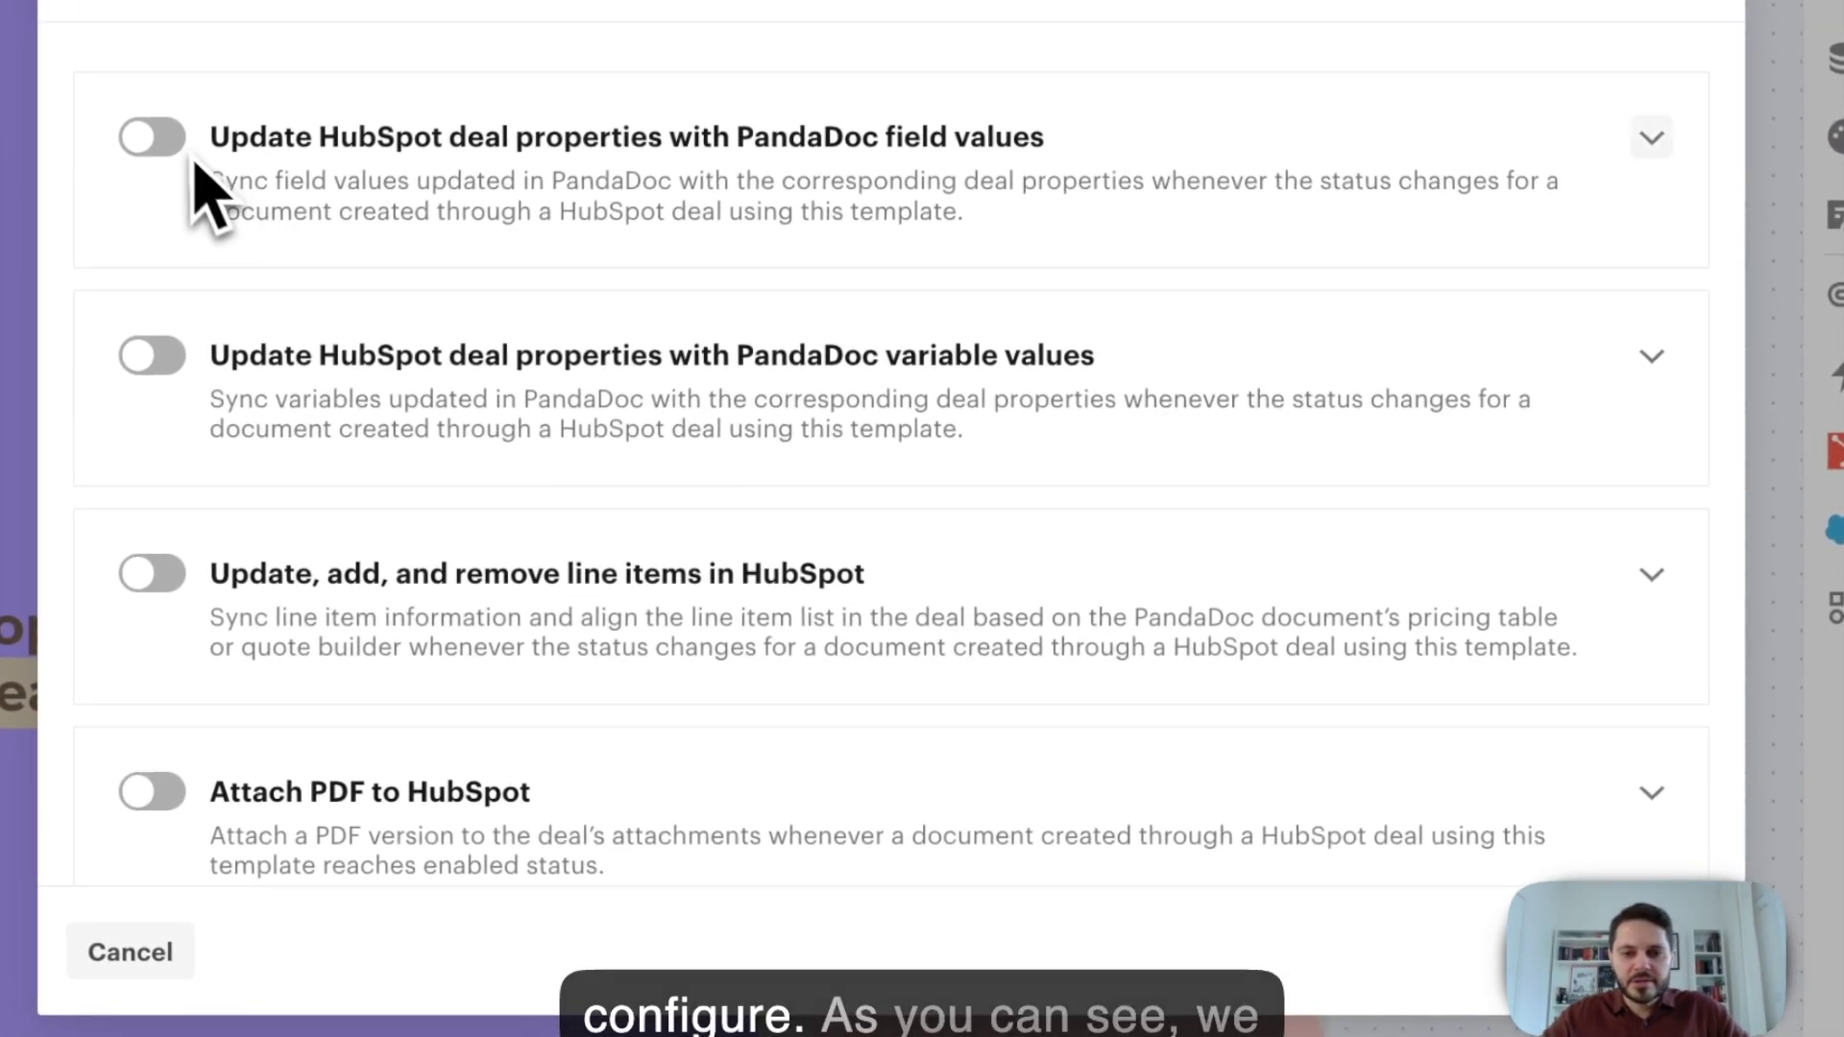
pyautogui.click(154, 140)
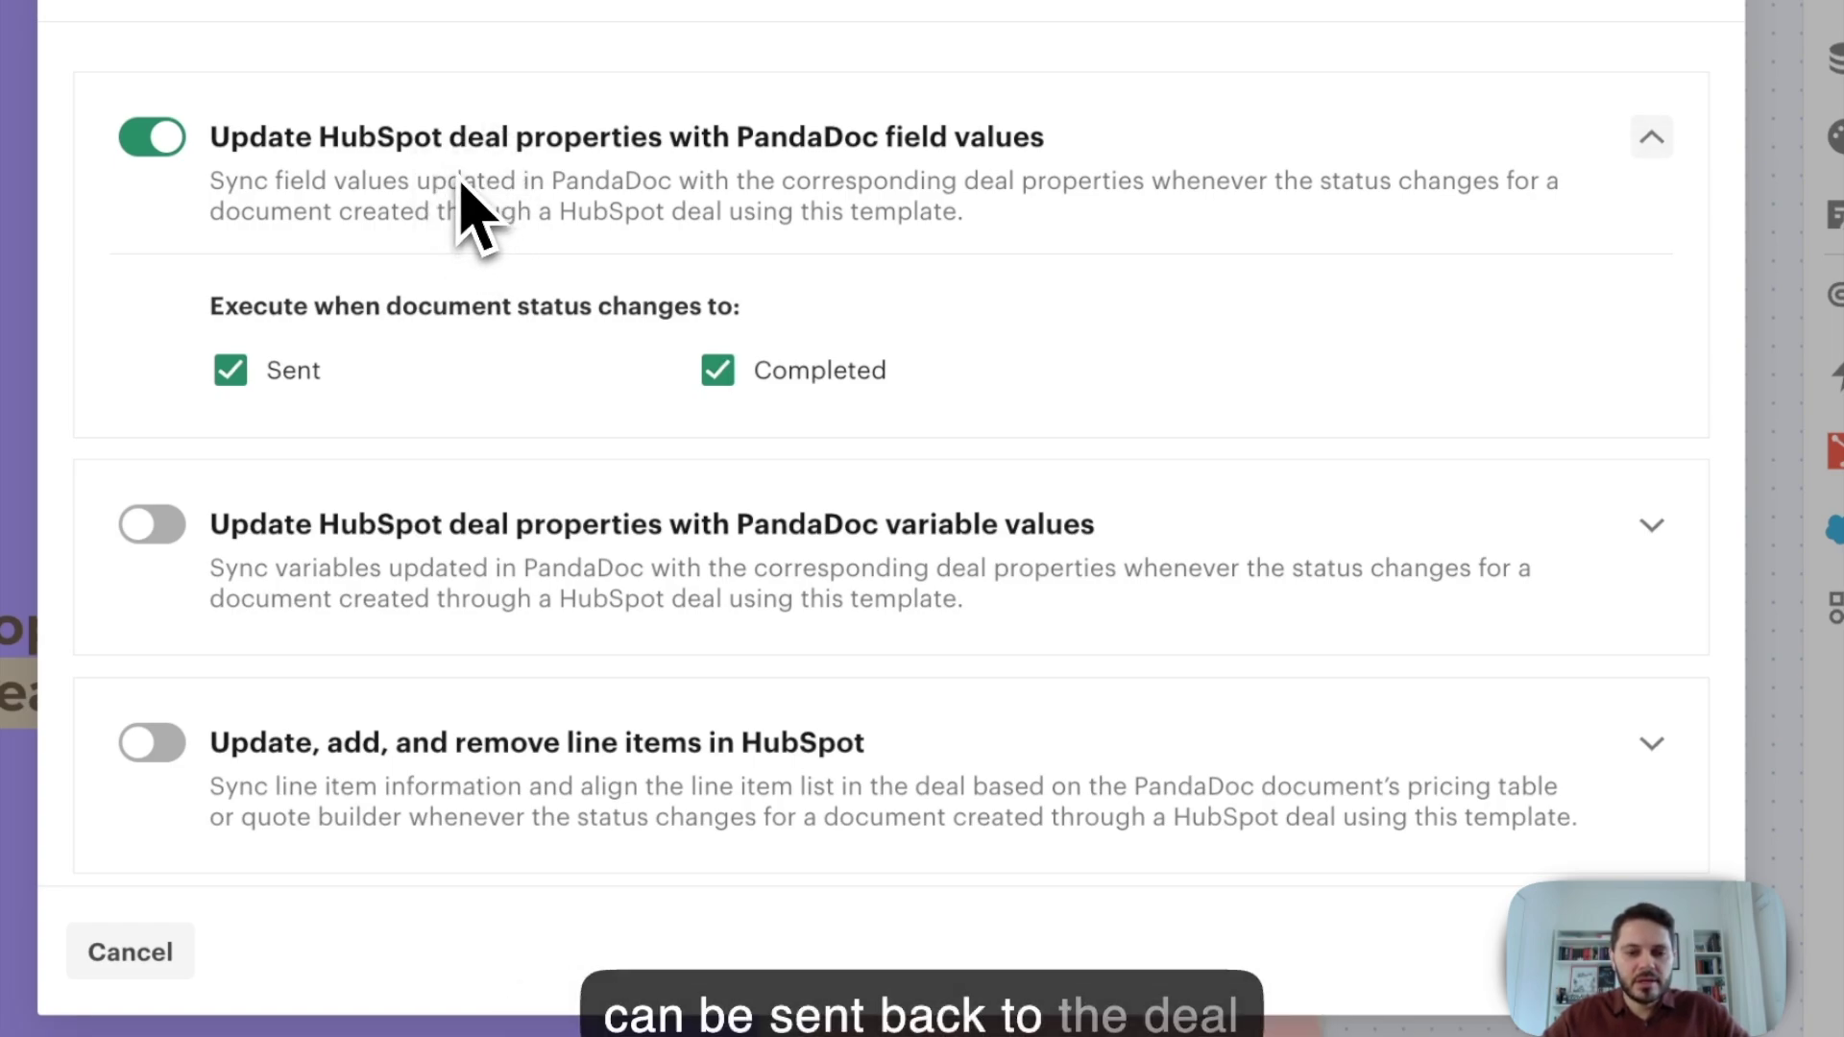
pyautogui.scroll(-1, 463, 187)
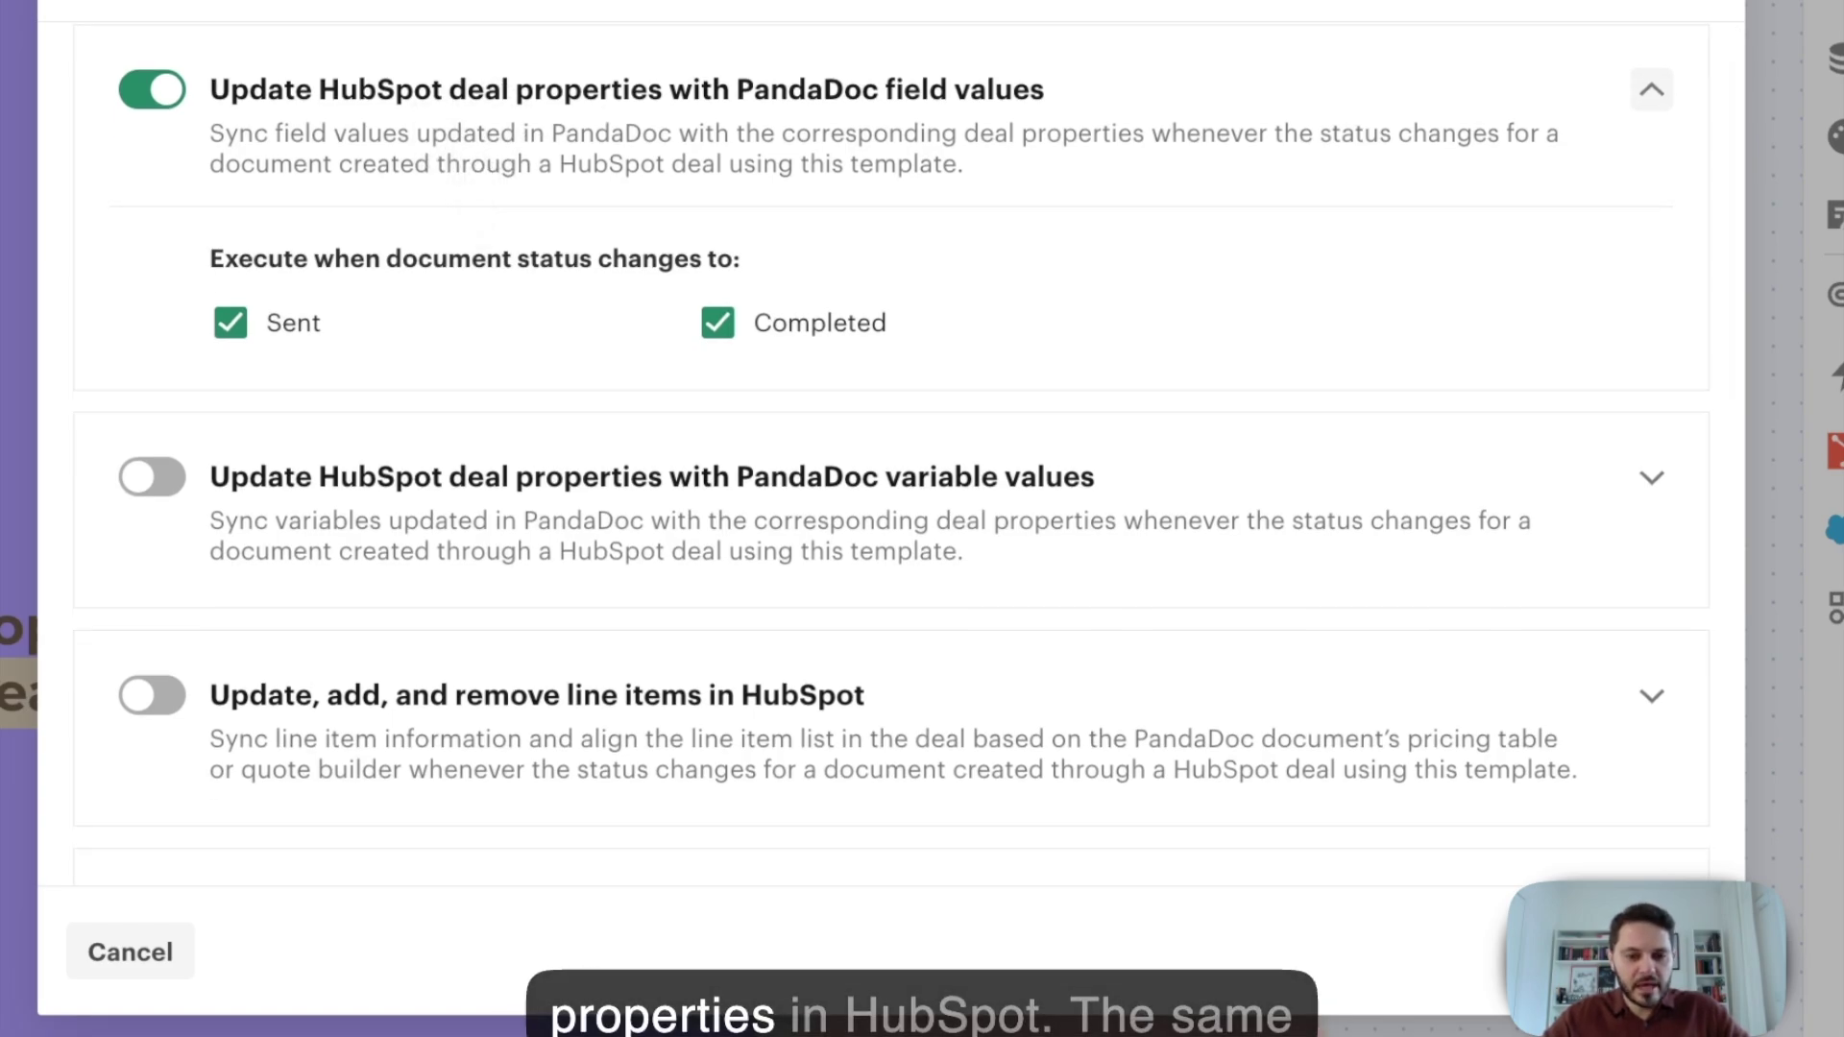
pyautogui.click(151, 476)
pyautogui.scroll(-3, 700, 465)
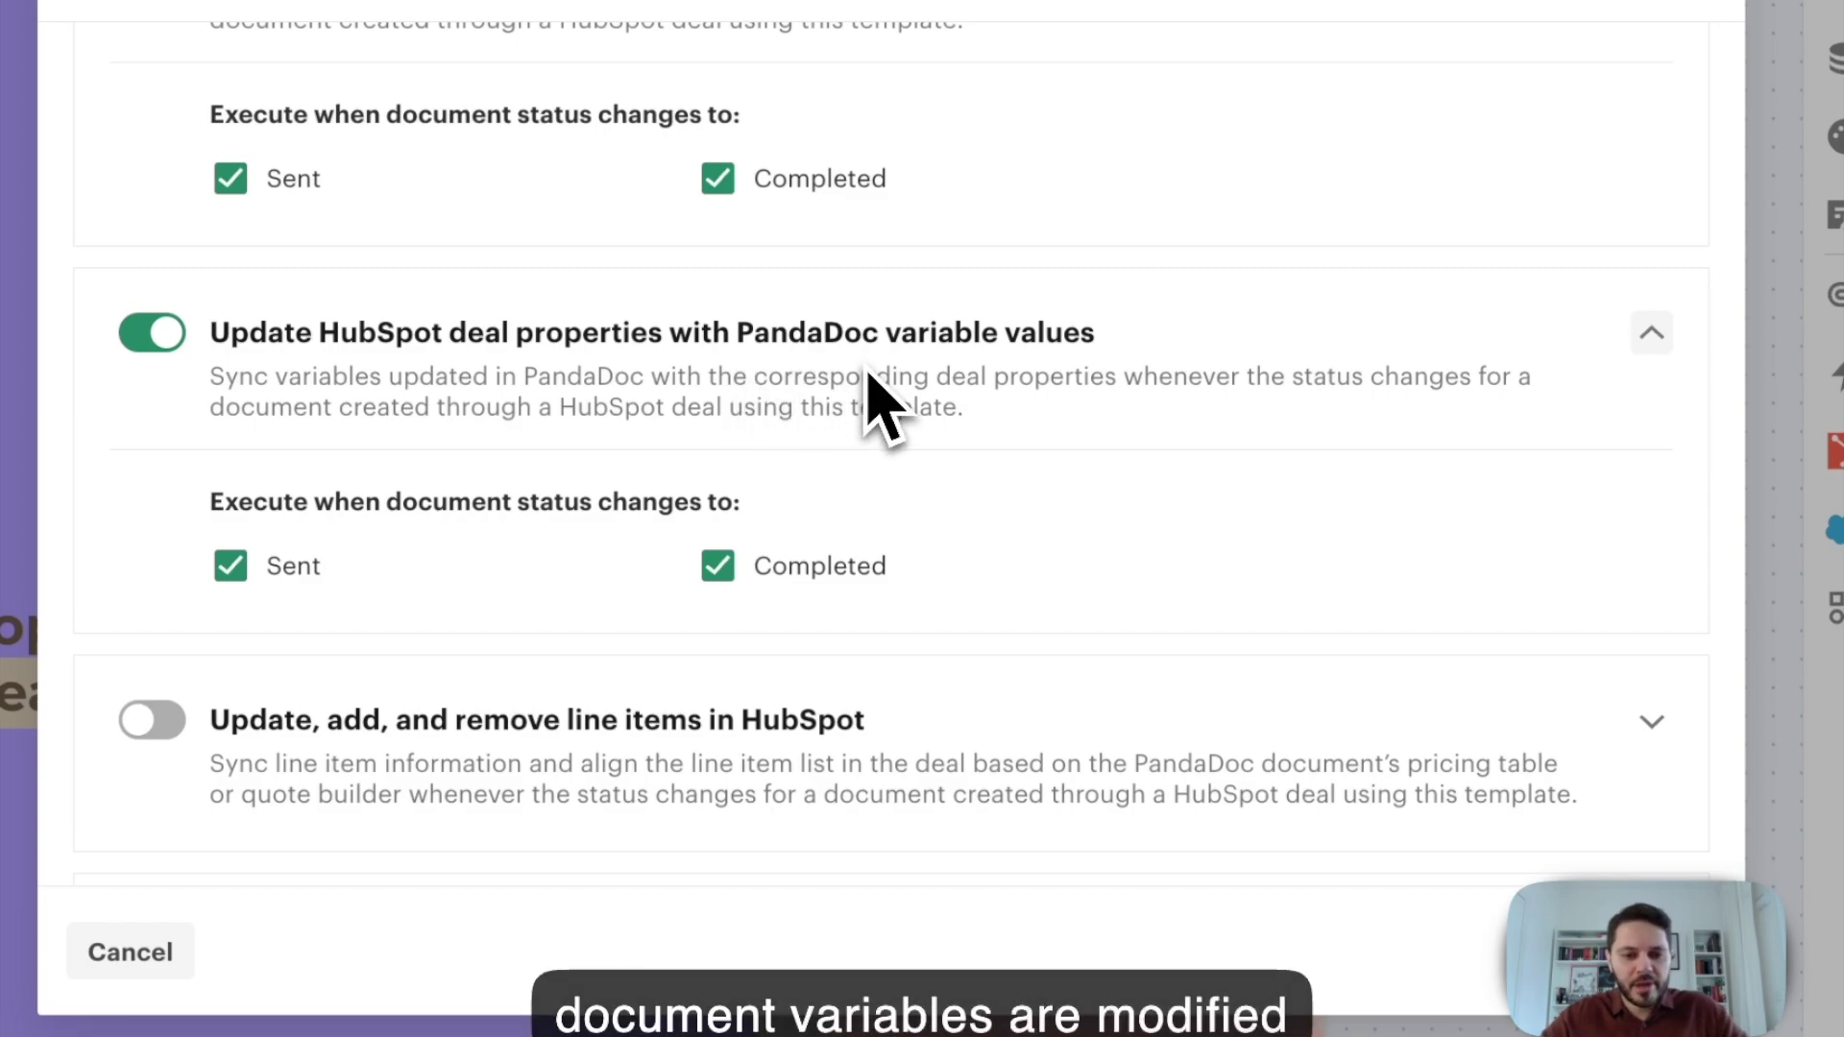
# - Enable the sync rule that updates, adds, and removes line items in HubSpot, and review its execution options
pyautogui.scroll(-1, 393, 362)
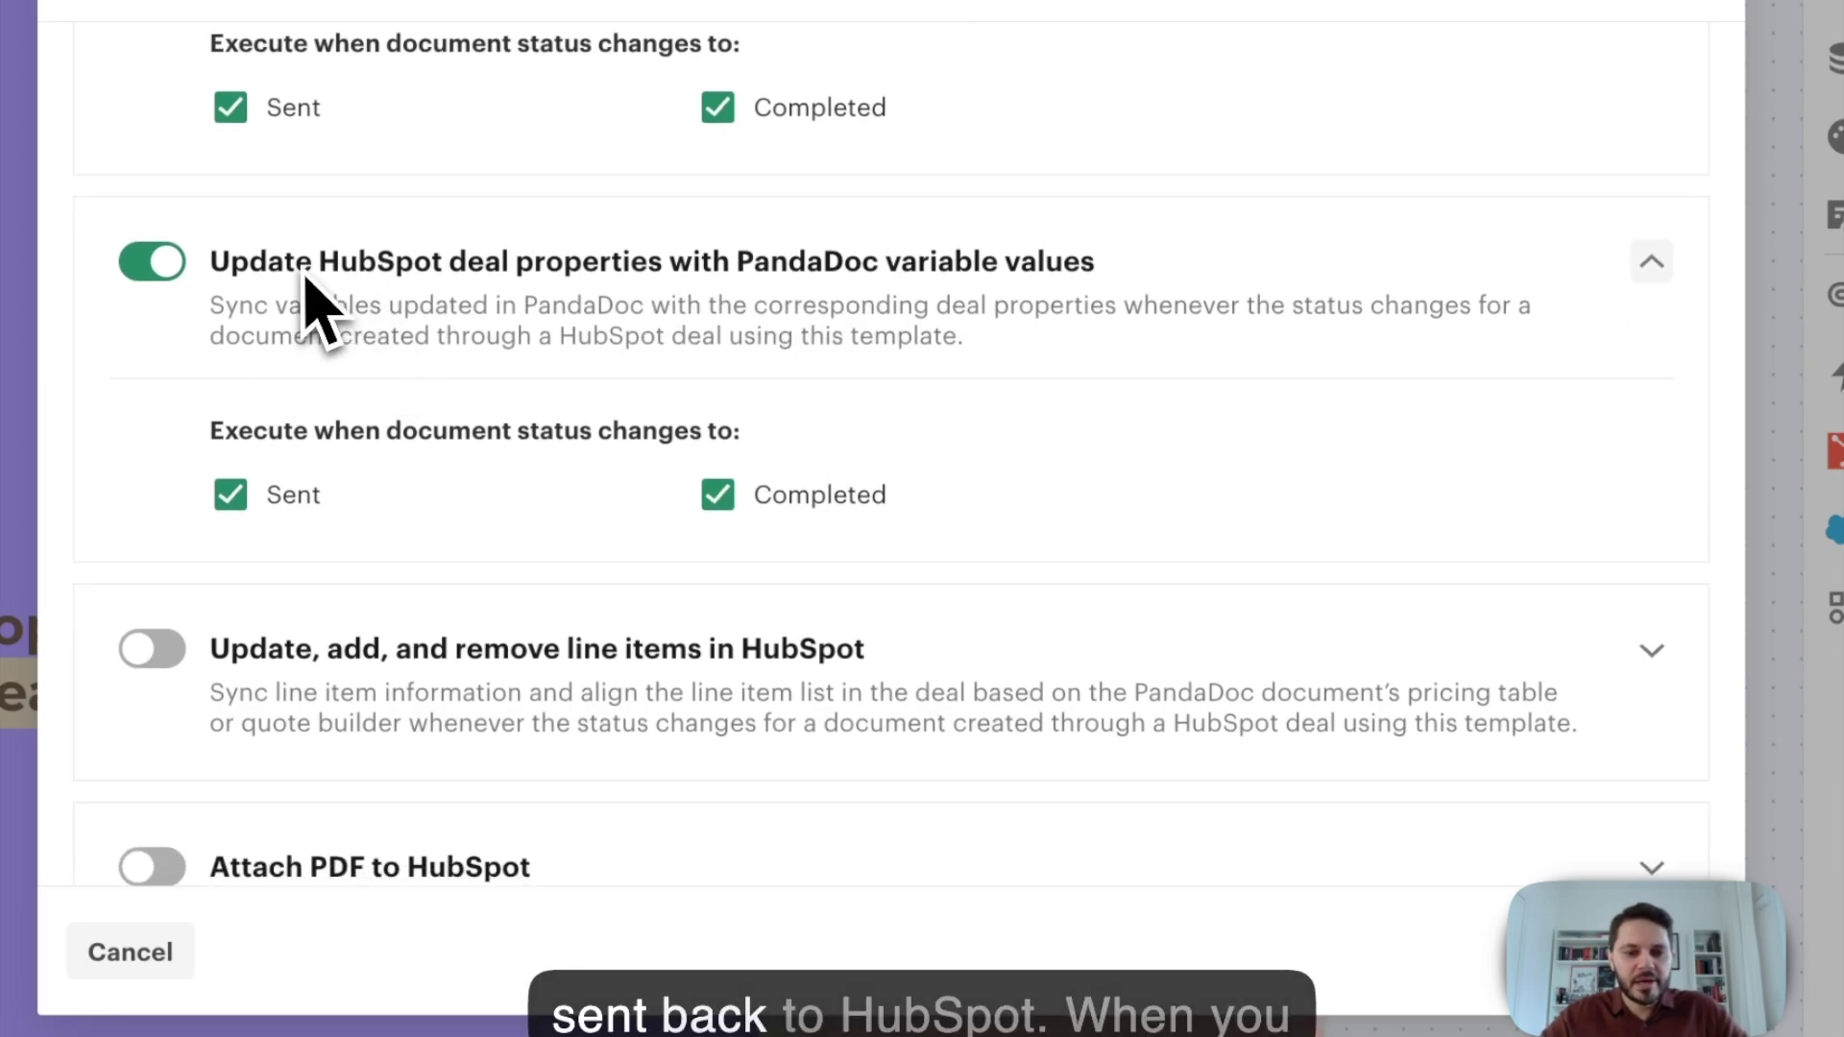
pyautogui.scroll(-3, 502, 330)
pyautogui.click(161, 437)
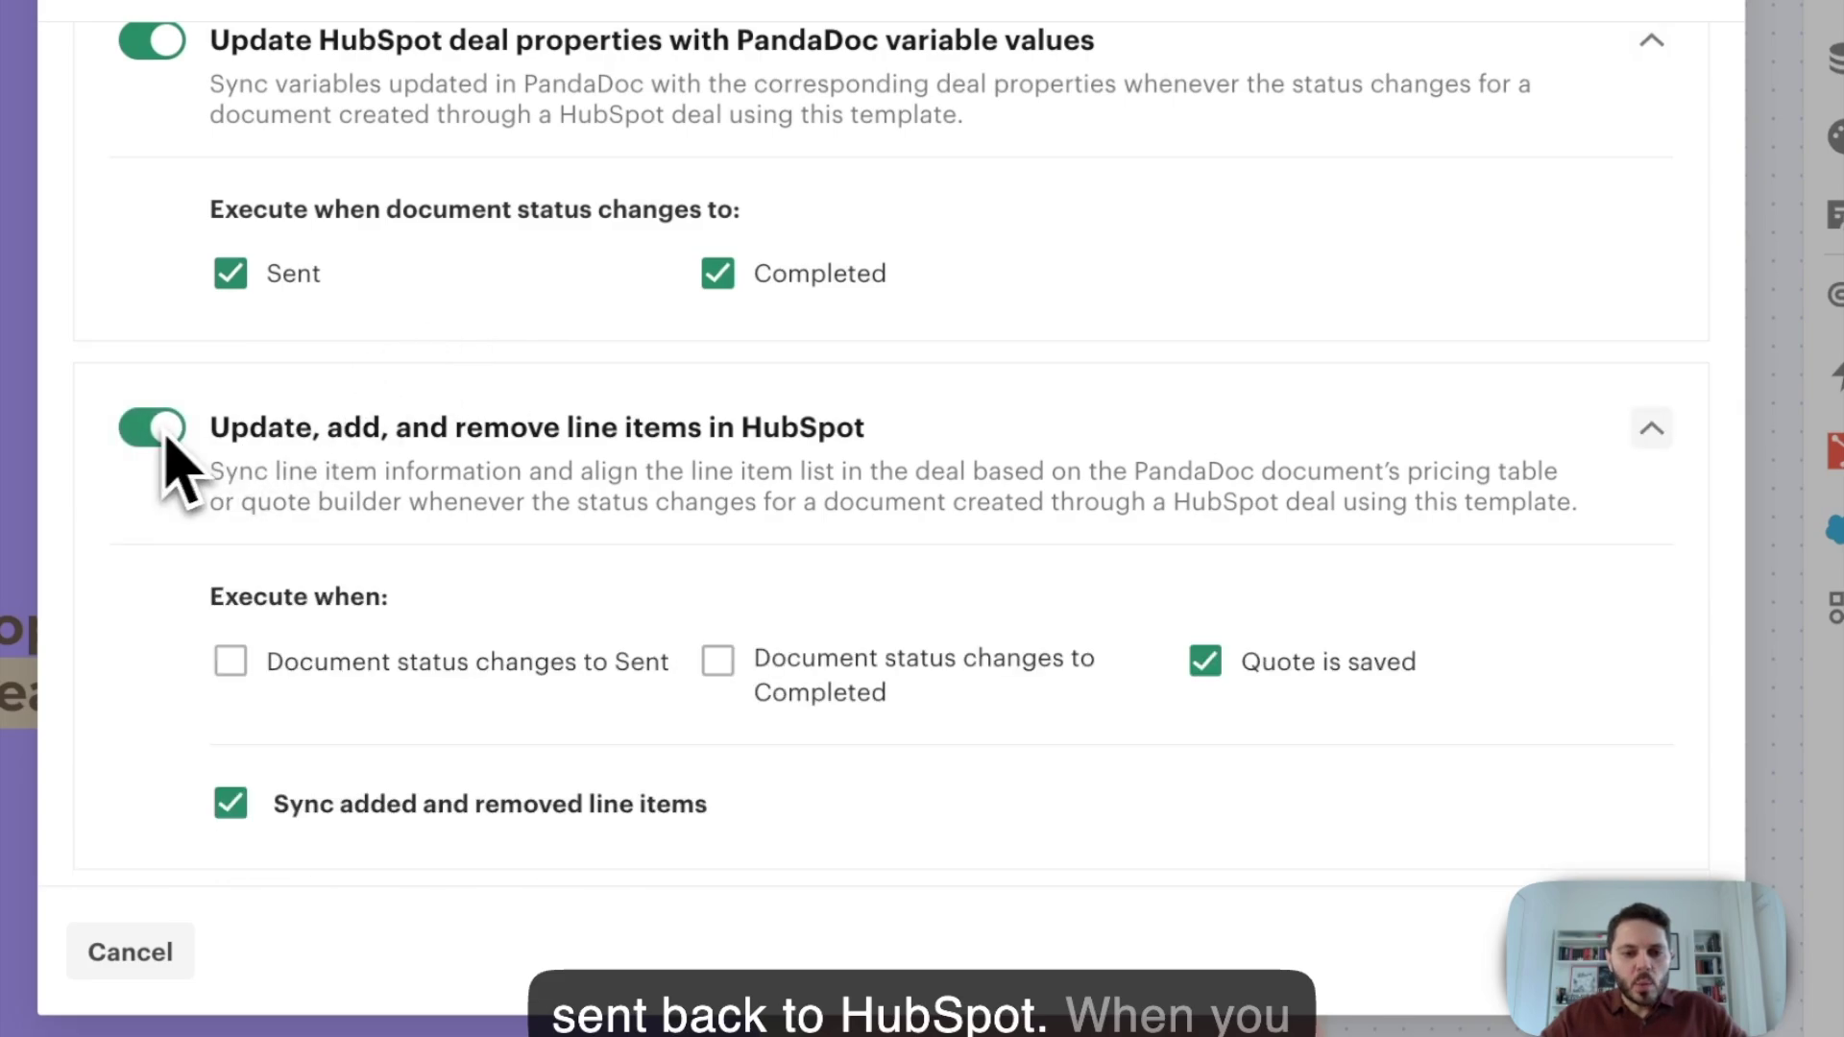
pyautogui.scroll(-2, 515, 444)
pyautogui.scroll(-1, 494, 374)
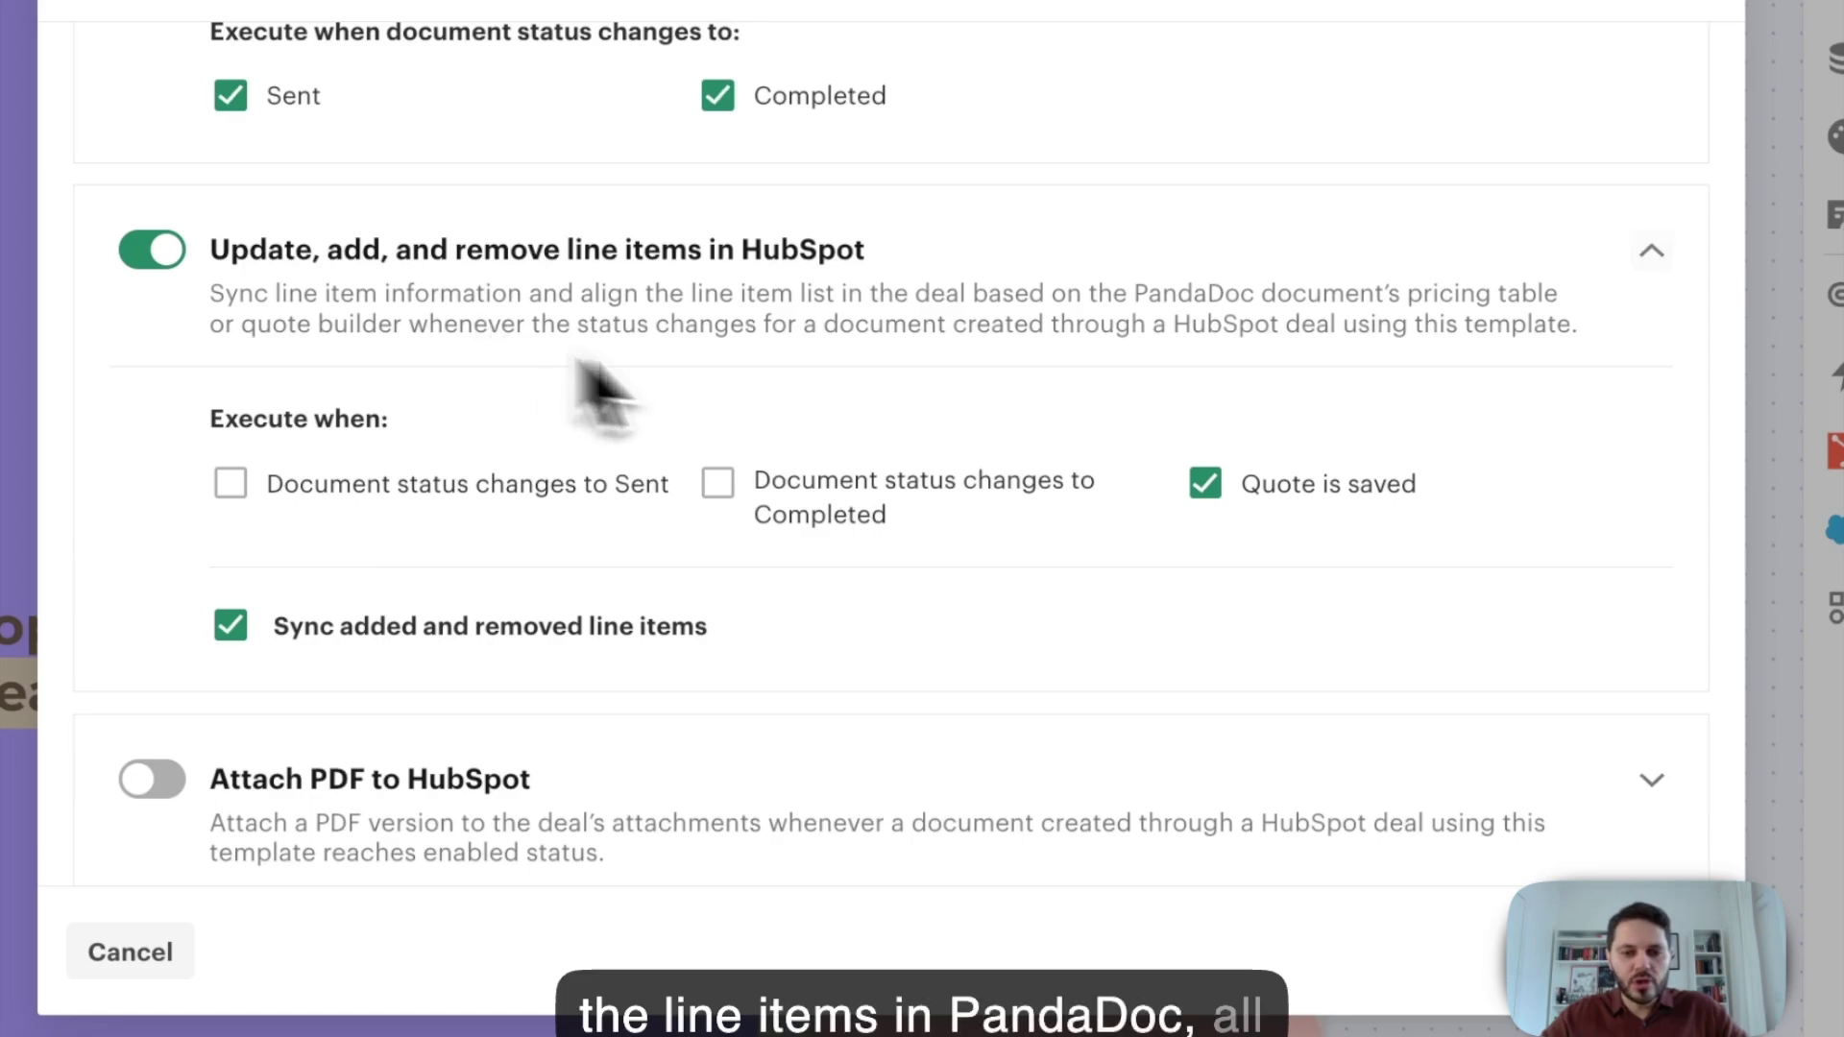
pyautogui.scroll(-1, 720, 326)
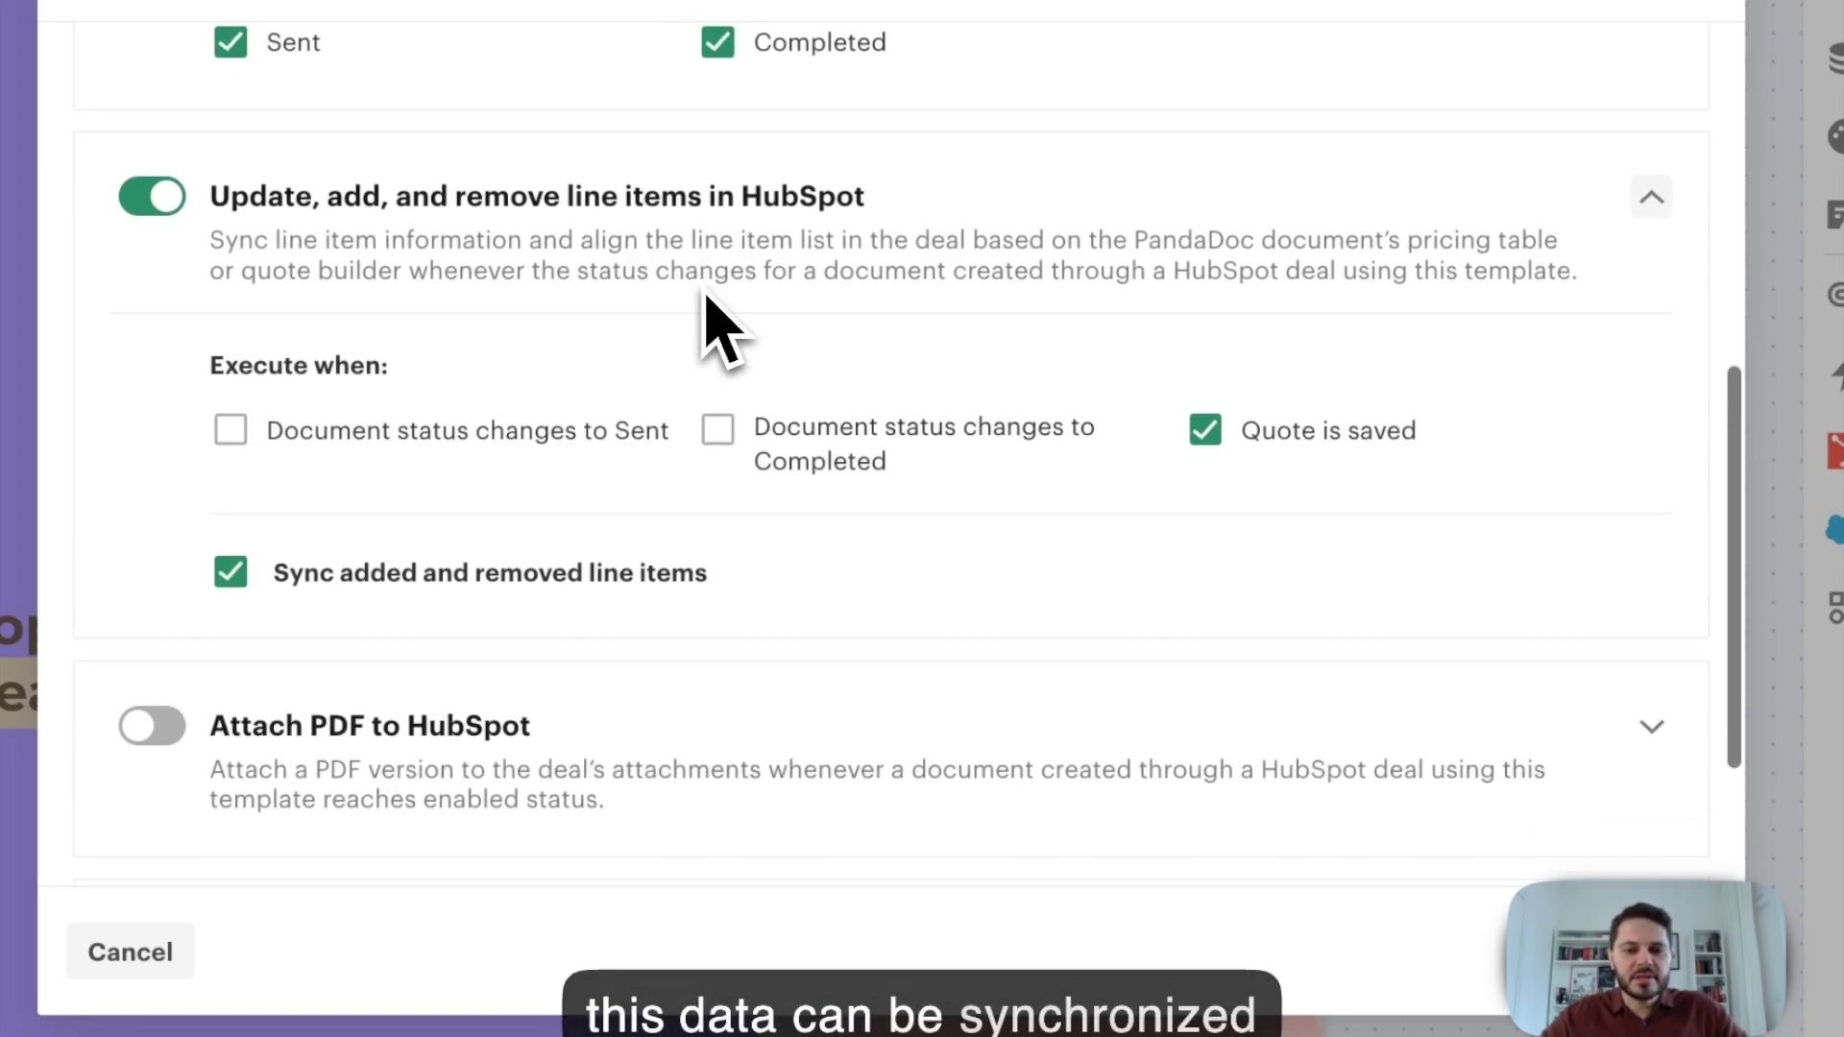
pyautogui.scroll(-2, 708, 307)
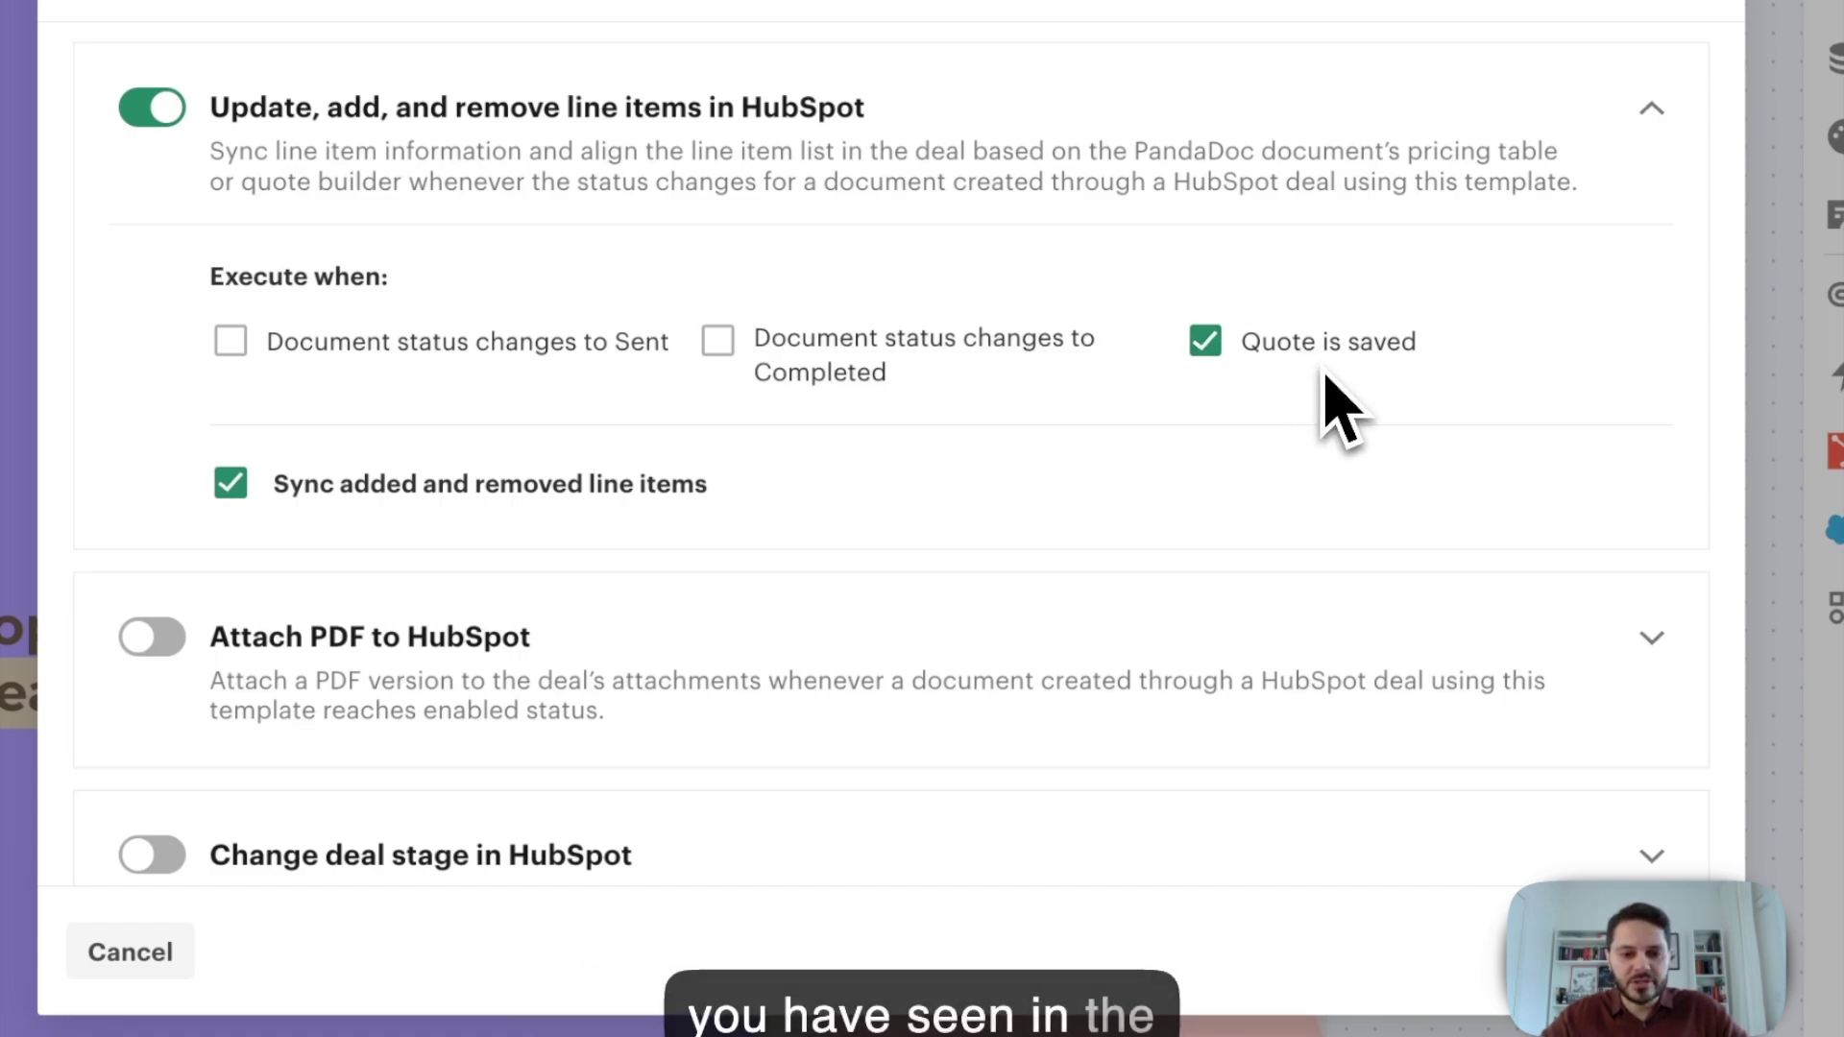
pyautogui.scroll(-1, 1305, 408)
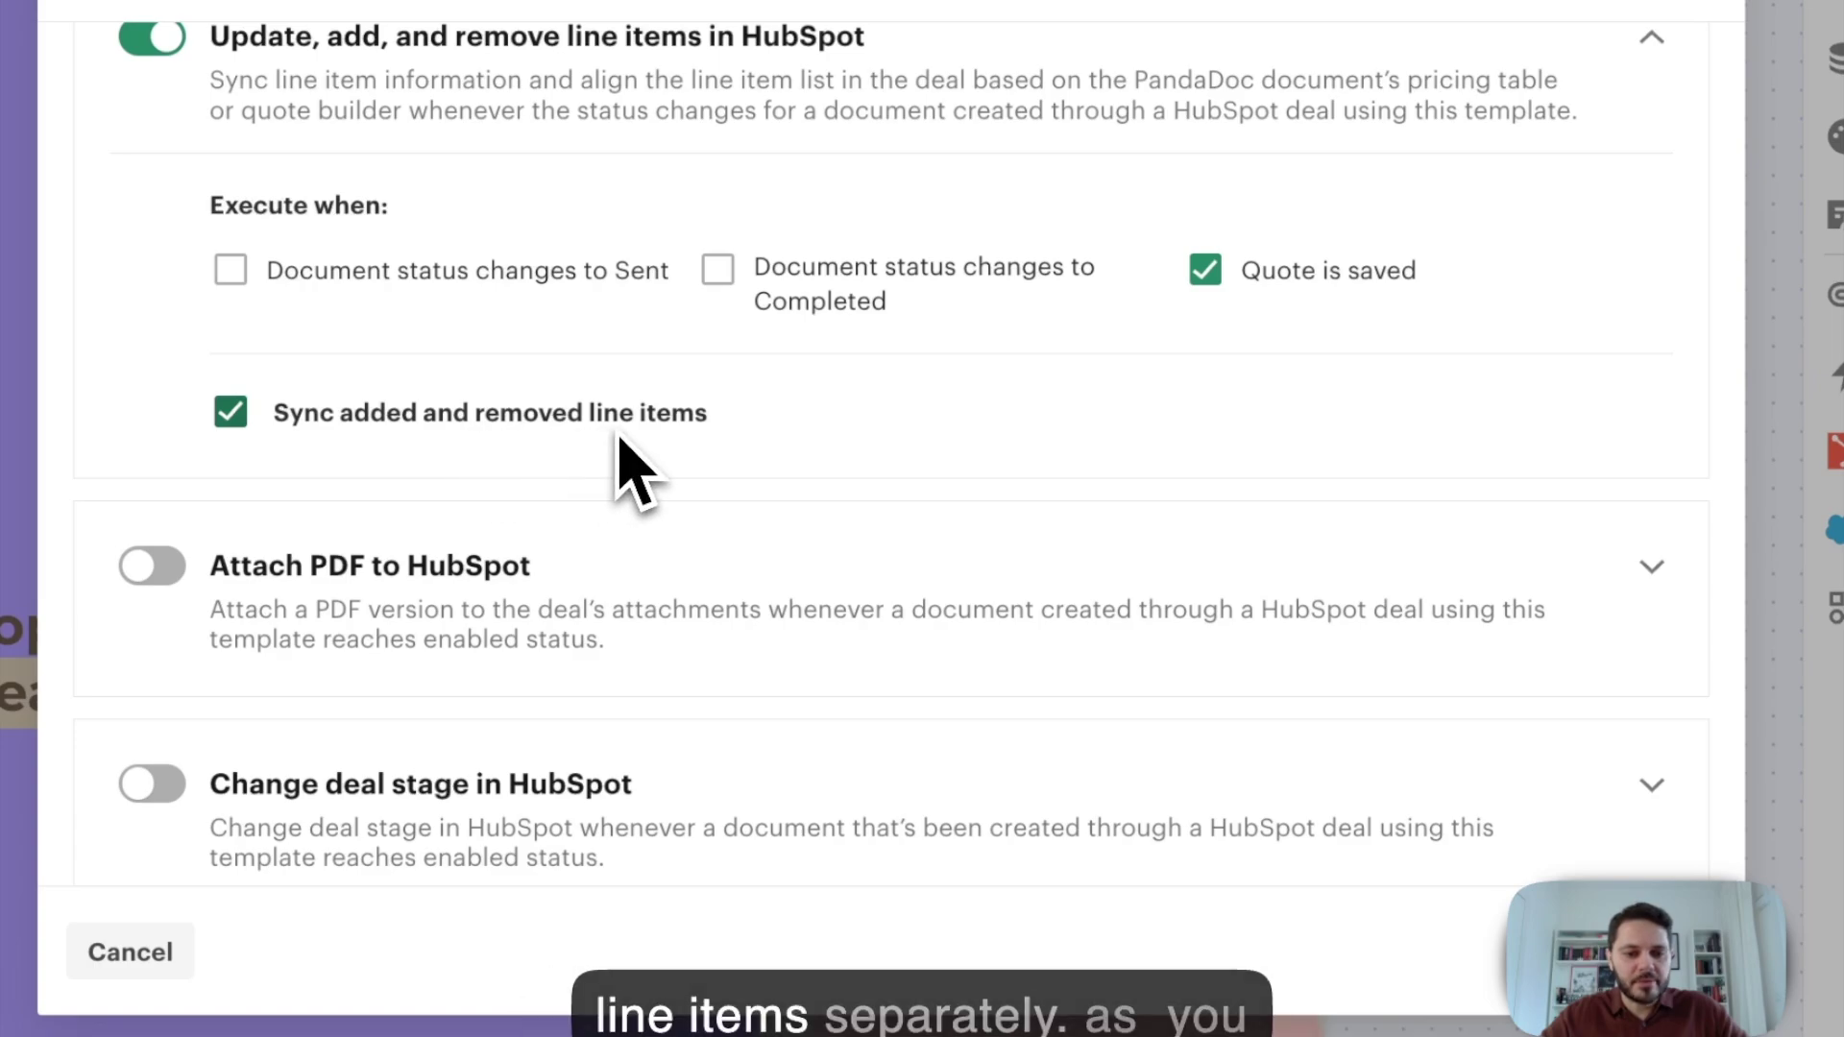
# - Enable the sync rule that attaches a PDF to HubSpot and review the document statuses that trigger it
pyautogui.scroll(-1, 288, 465)
pyautogui.click(159, 487)
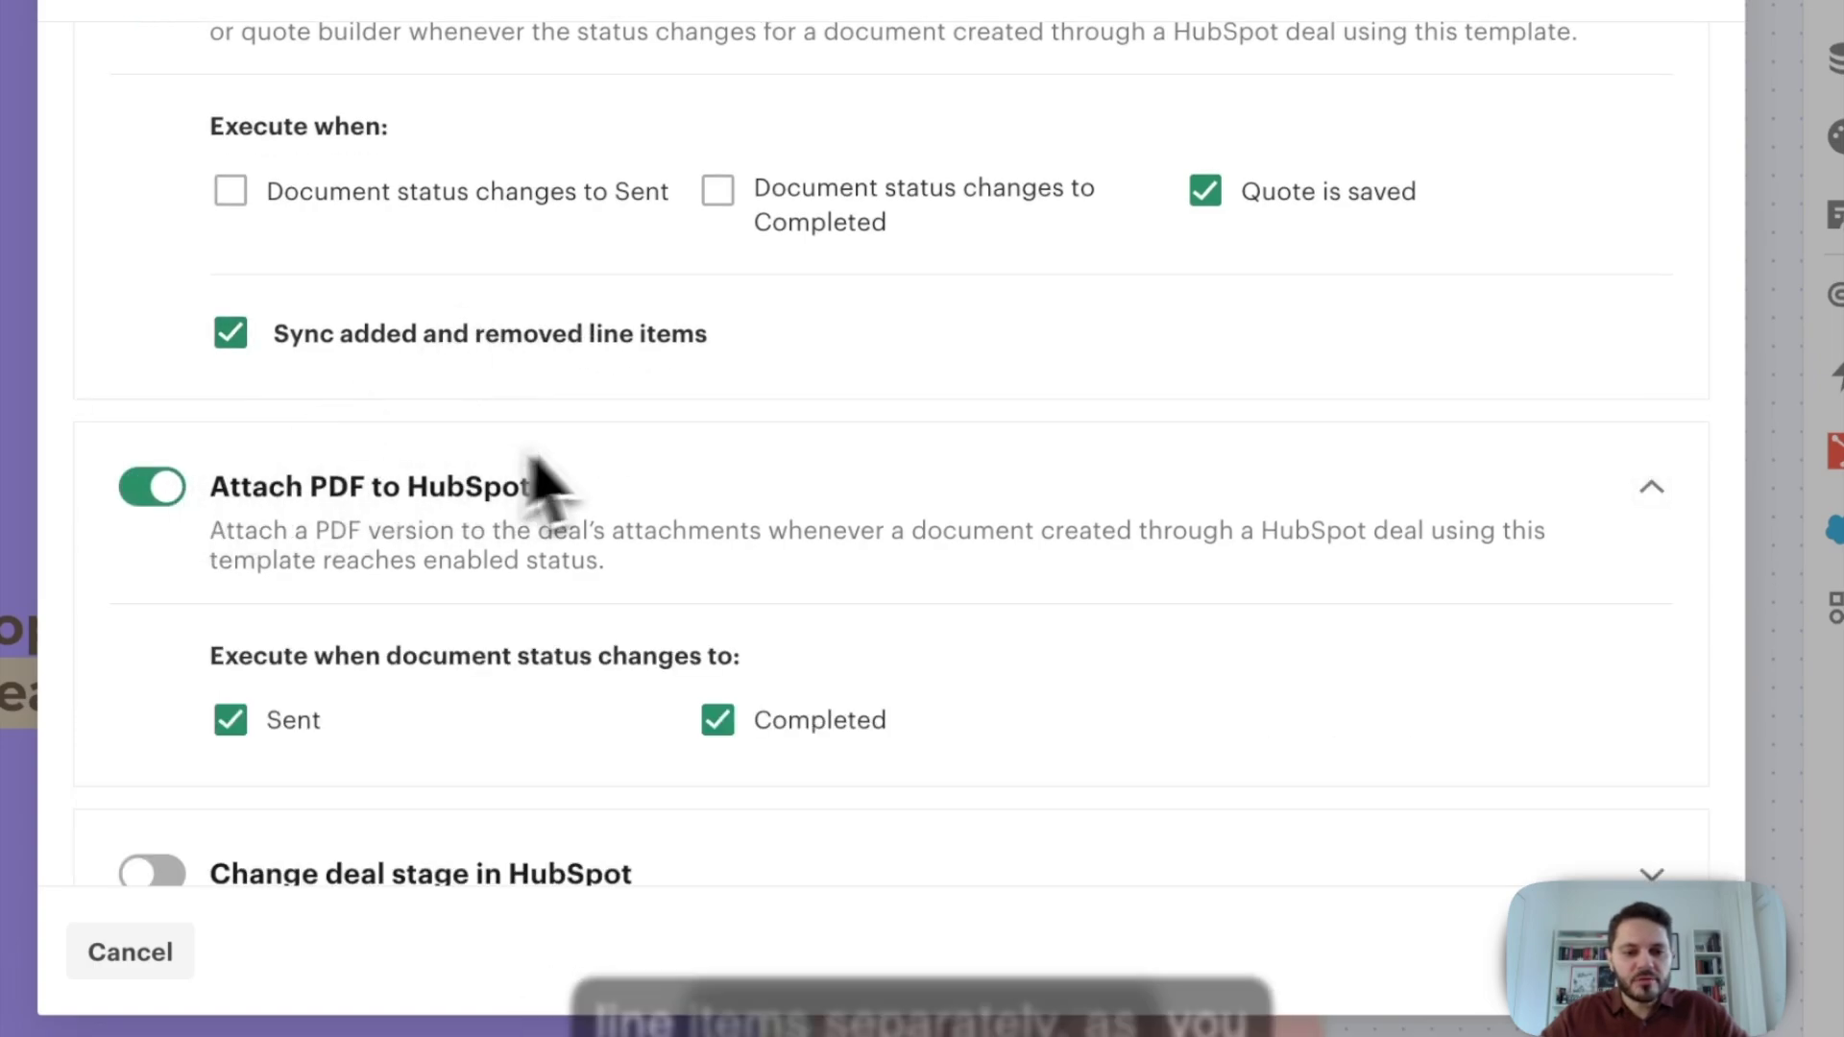
pyautogui.scroll(-2, 566, 462)
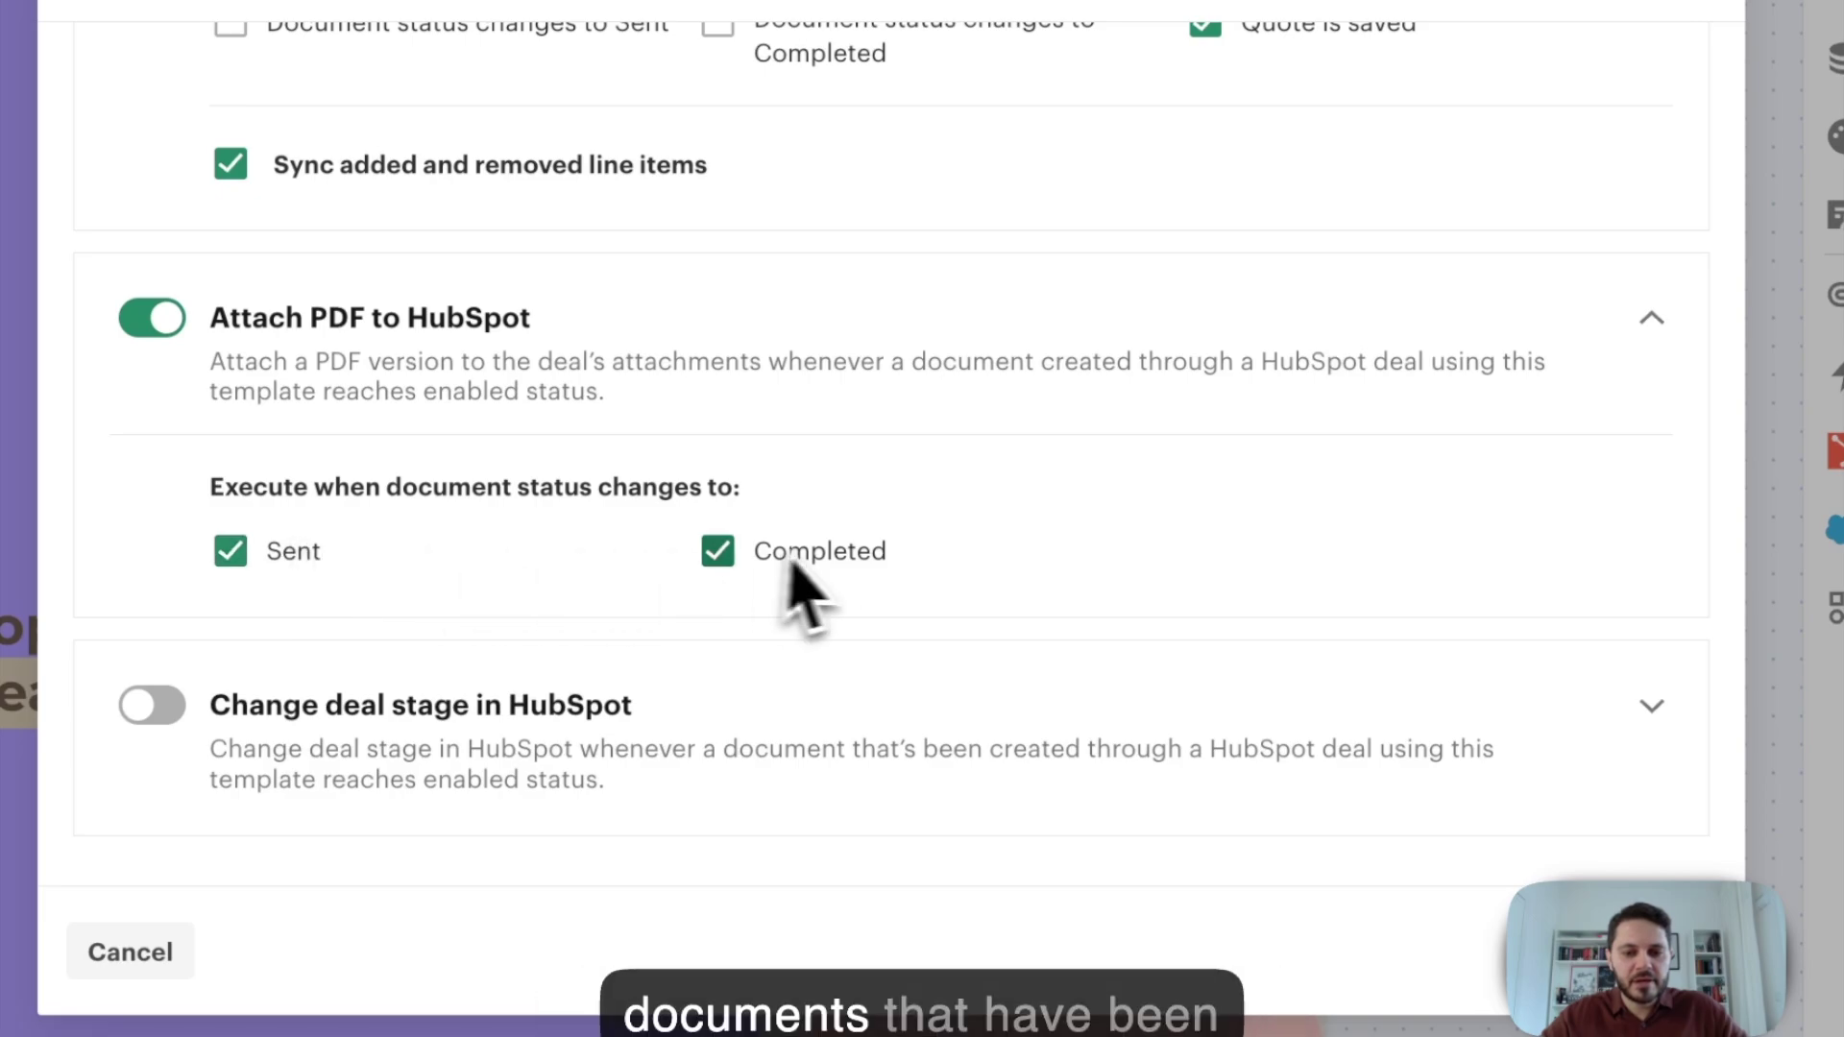
# - Enable the sync rule that changes the deal stage in HubSpot and set its deal pipeline to Sales Pipeline
pyautogui.click(165, 708)
pyautogui.scroll(-5, 608, 358)
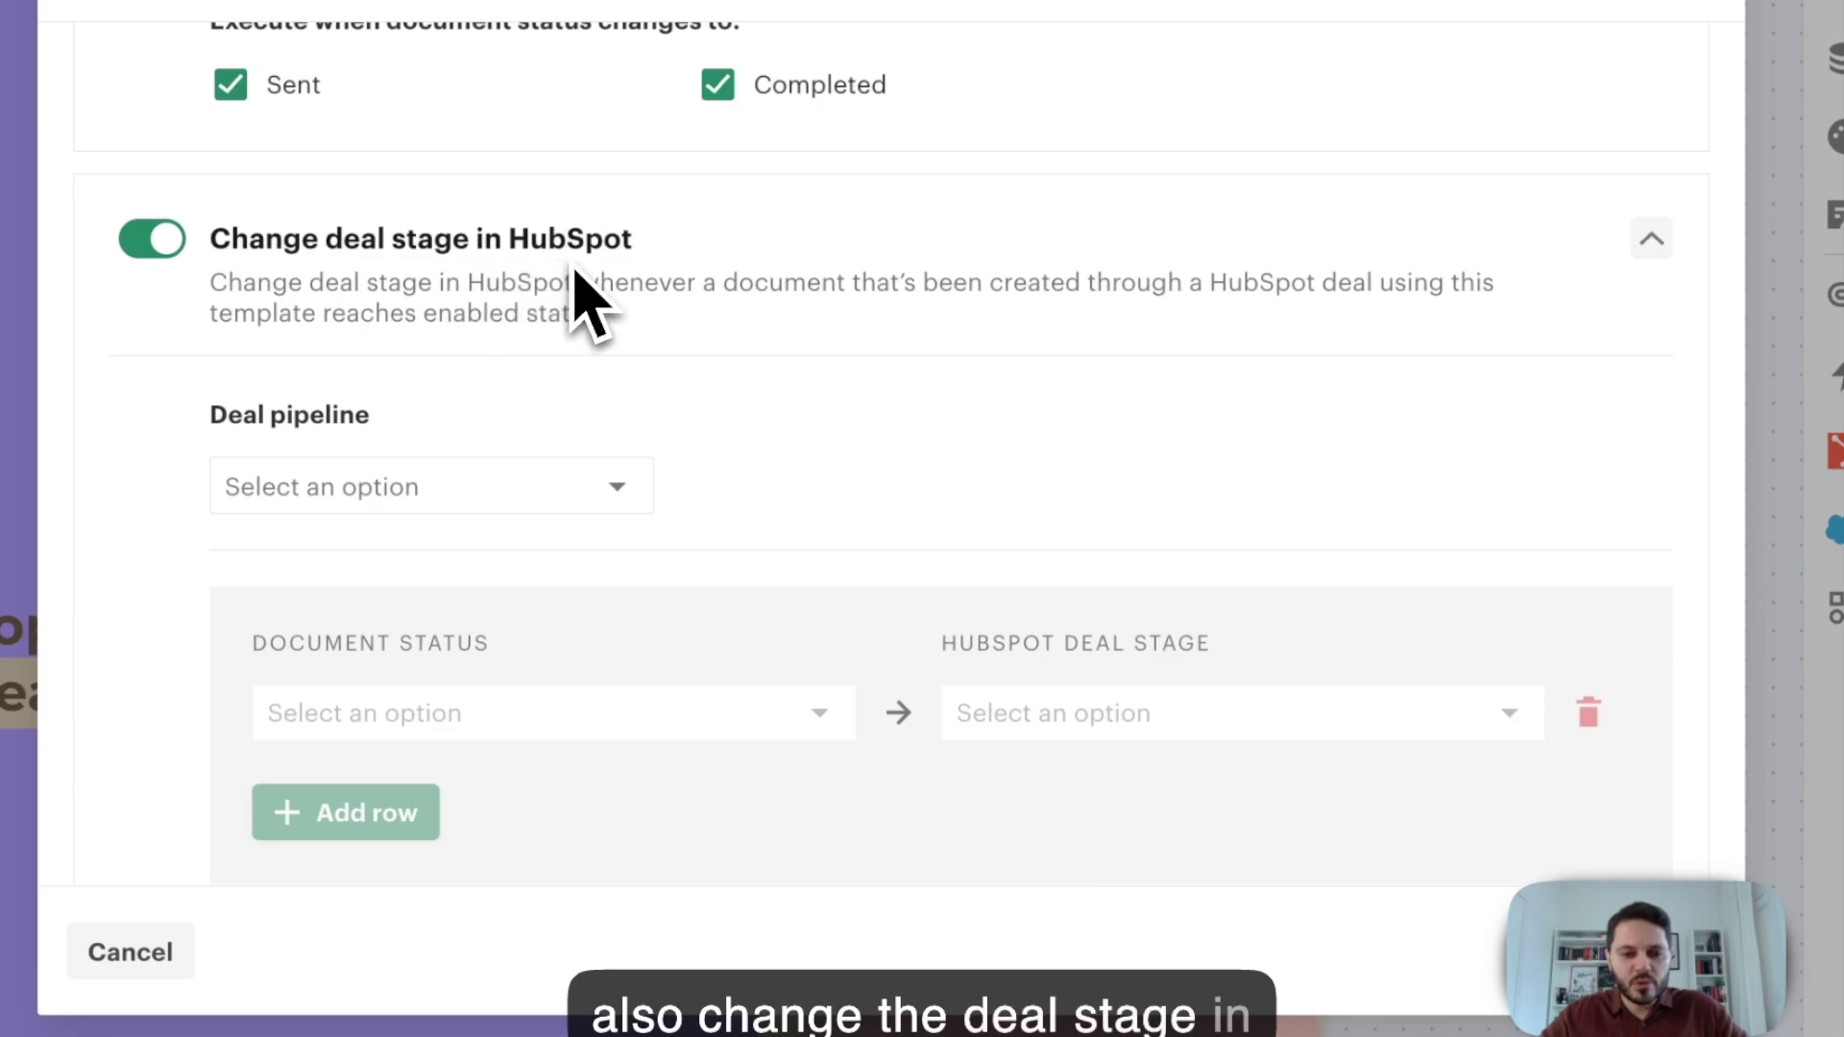
pyautogui.scroll(-1, 576, 297)
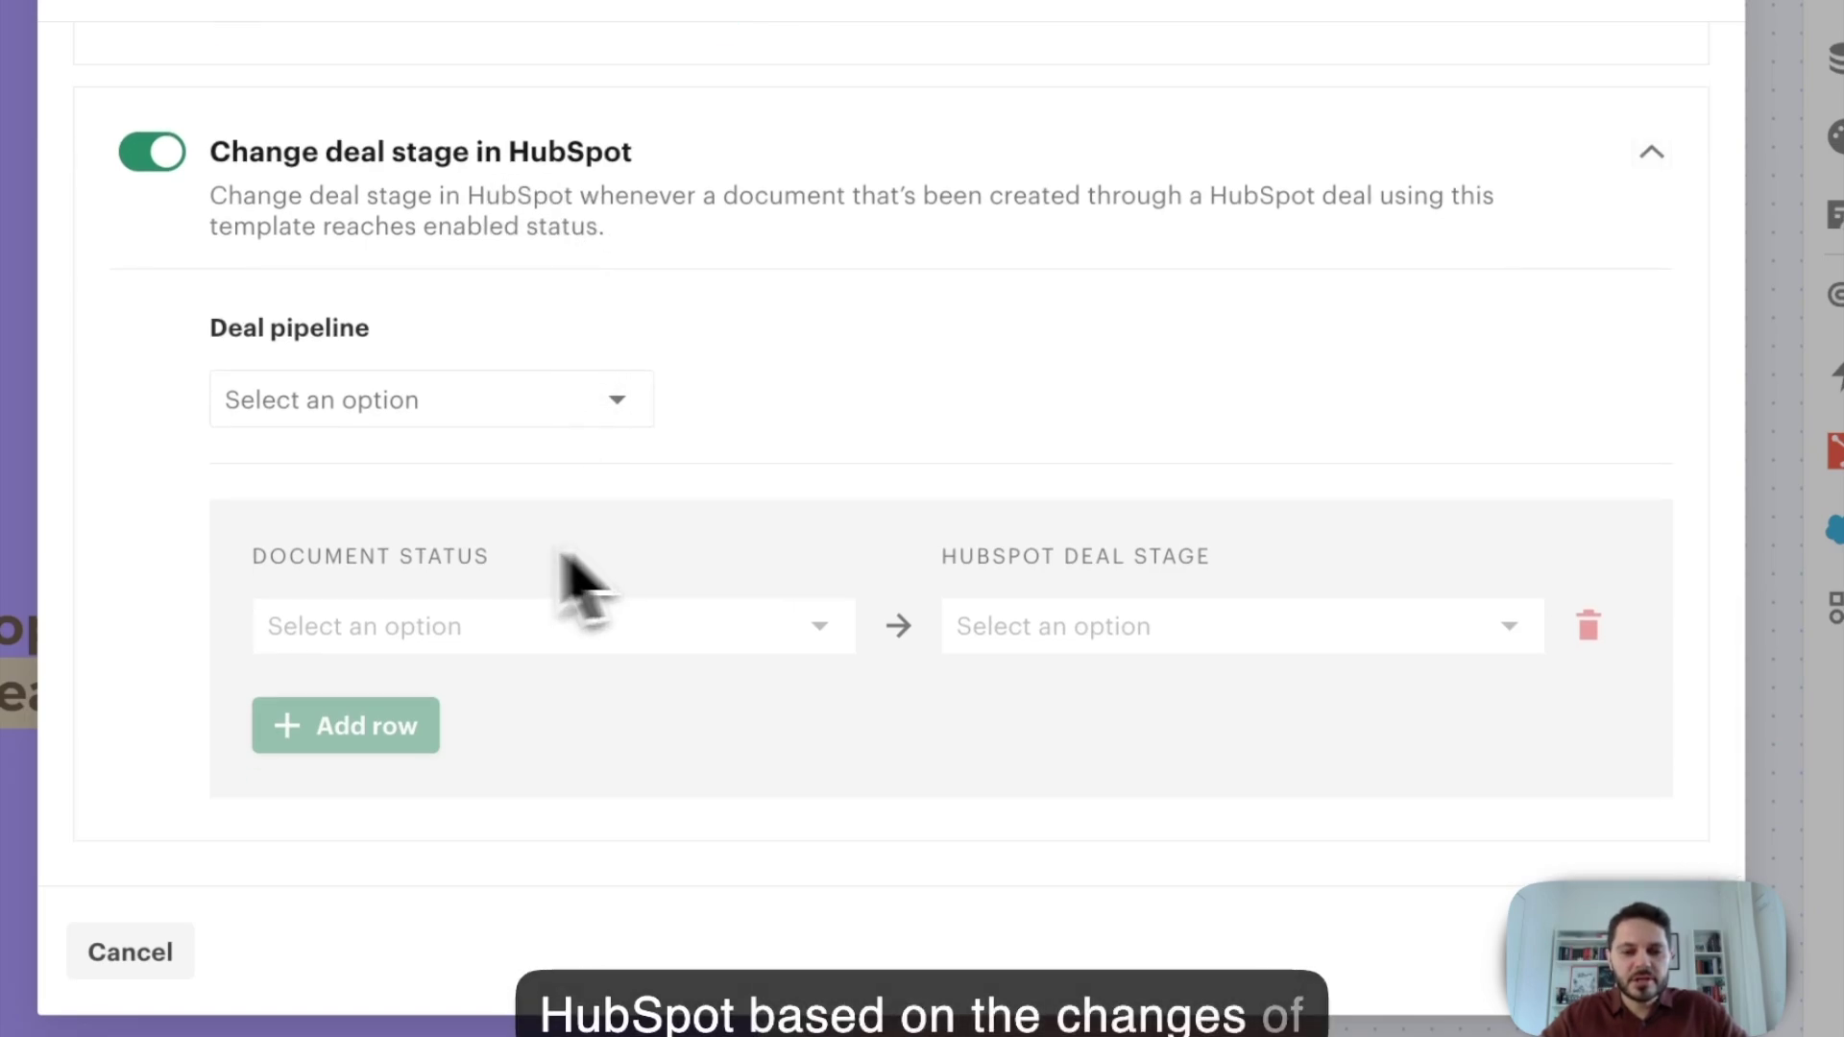
pyautogui.click(591, 399)
pyautogui.click(425, 477)
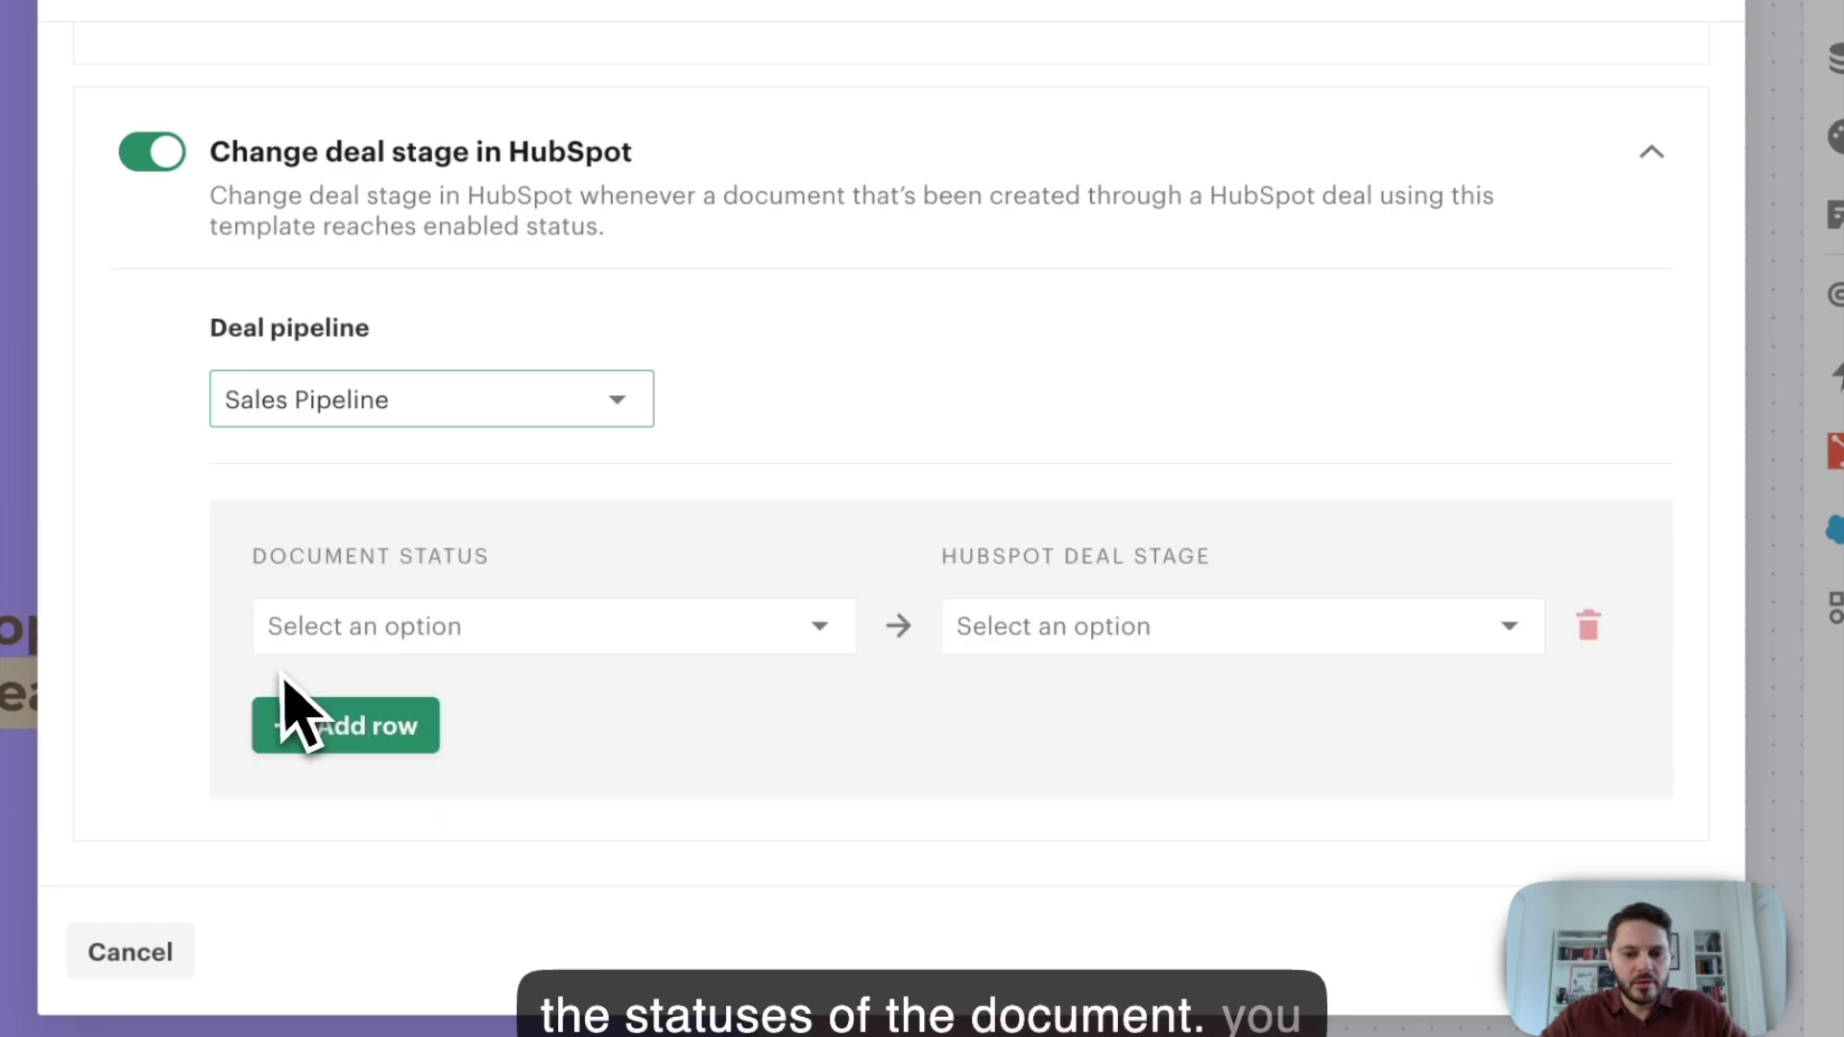
# - Map the Viewed document status to the Qualified To Buy HubSpot deal stage
pyautogui.click(581, 632)
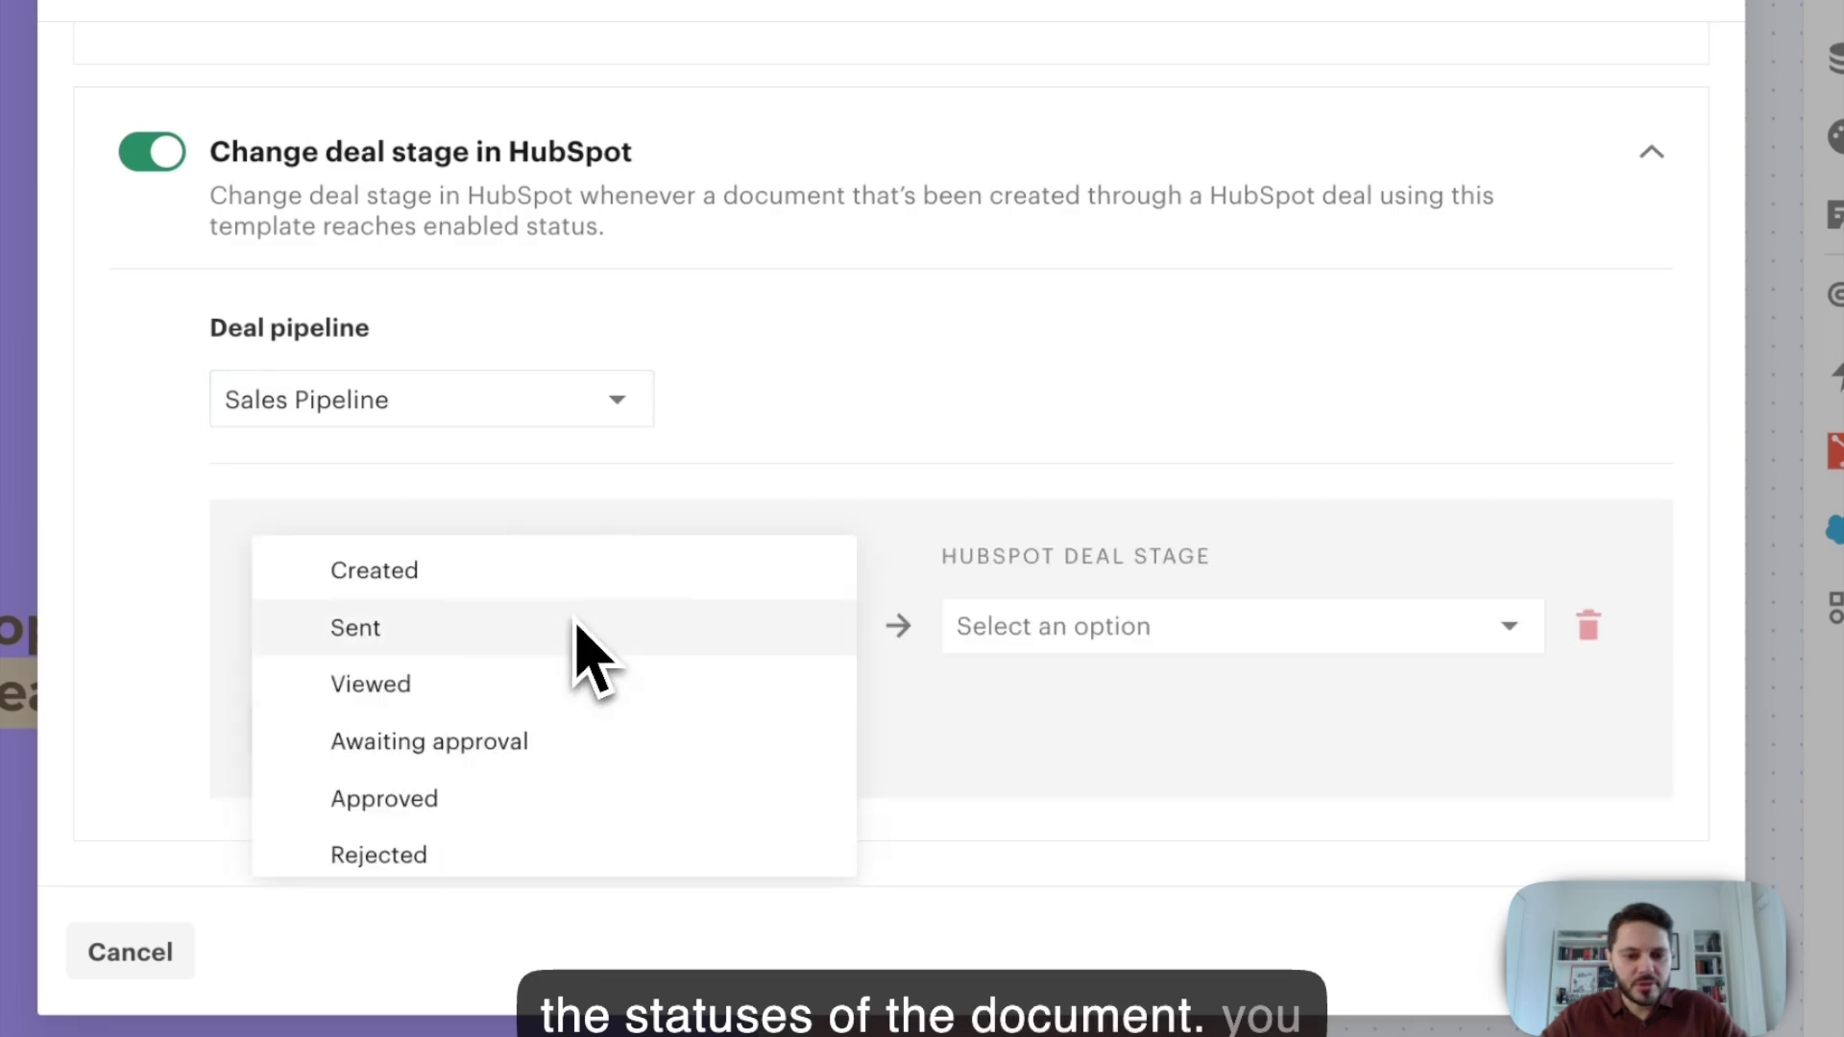
pyautogui.click(424, 693)
pyautogui.click(969, 624)
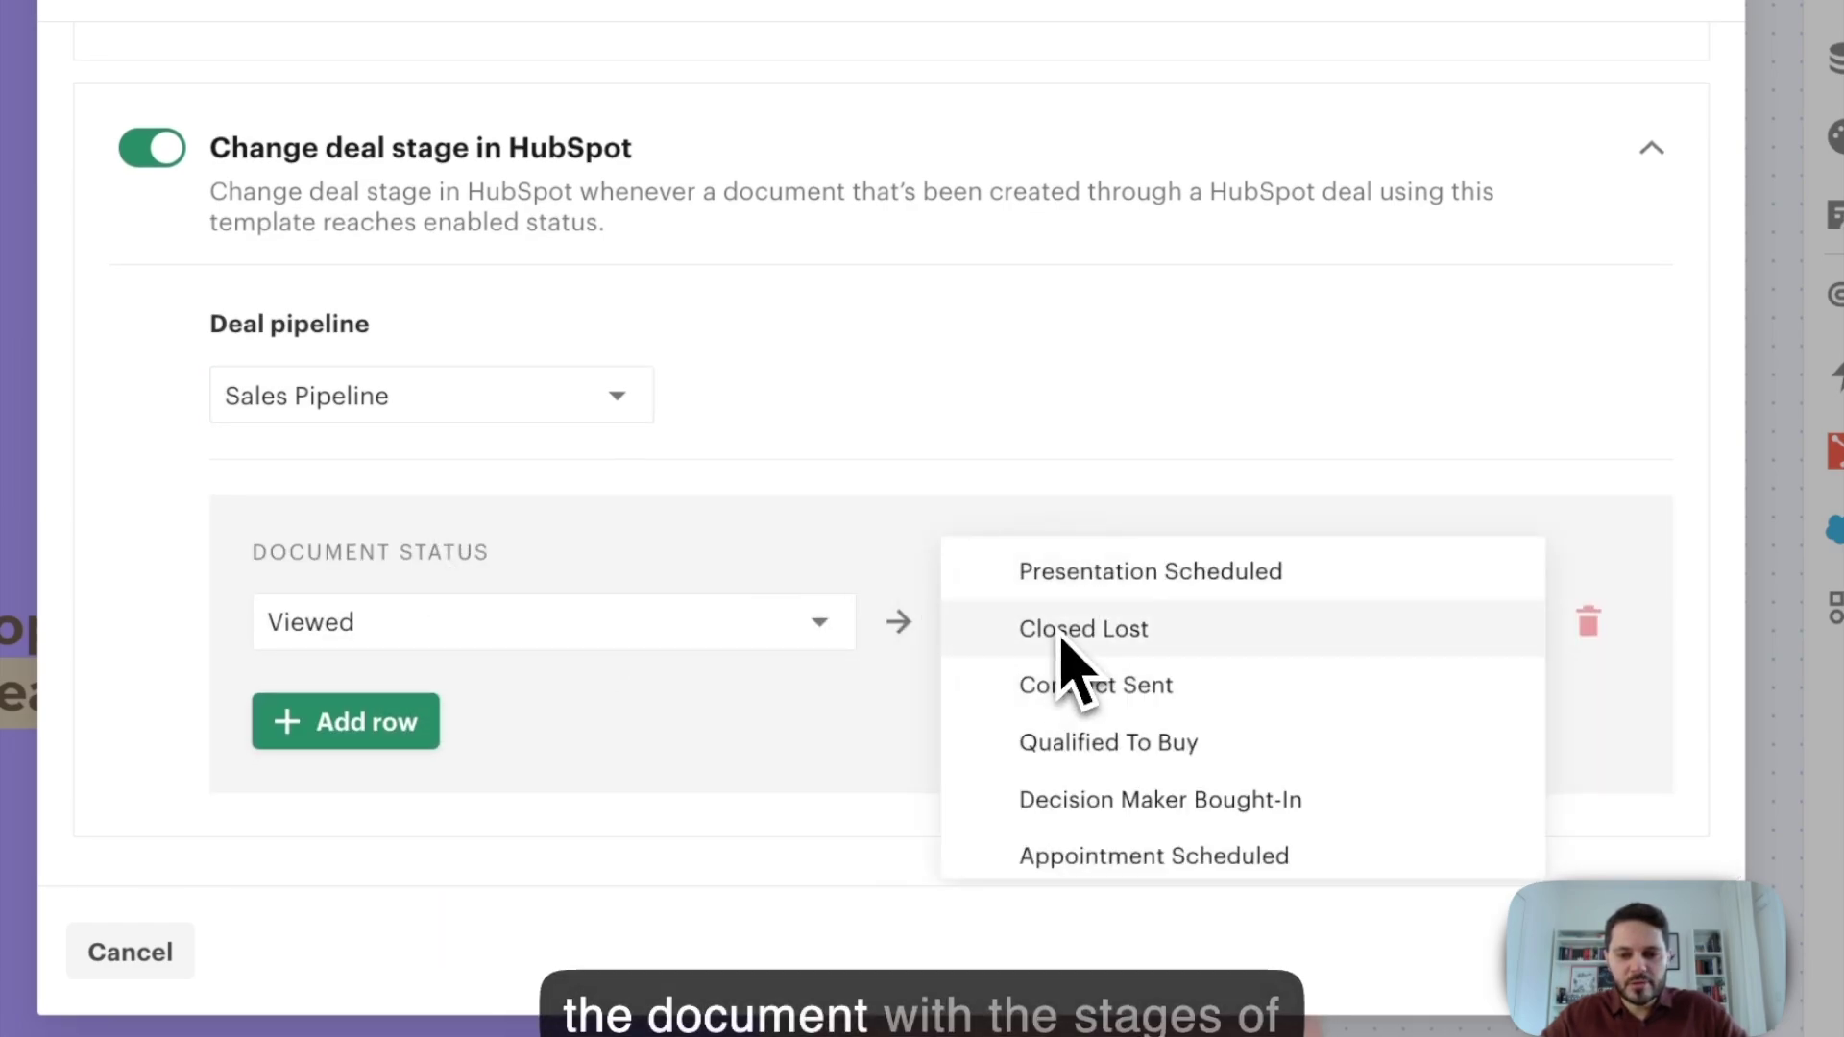
pyautogui.click(1117, 740)
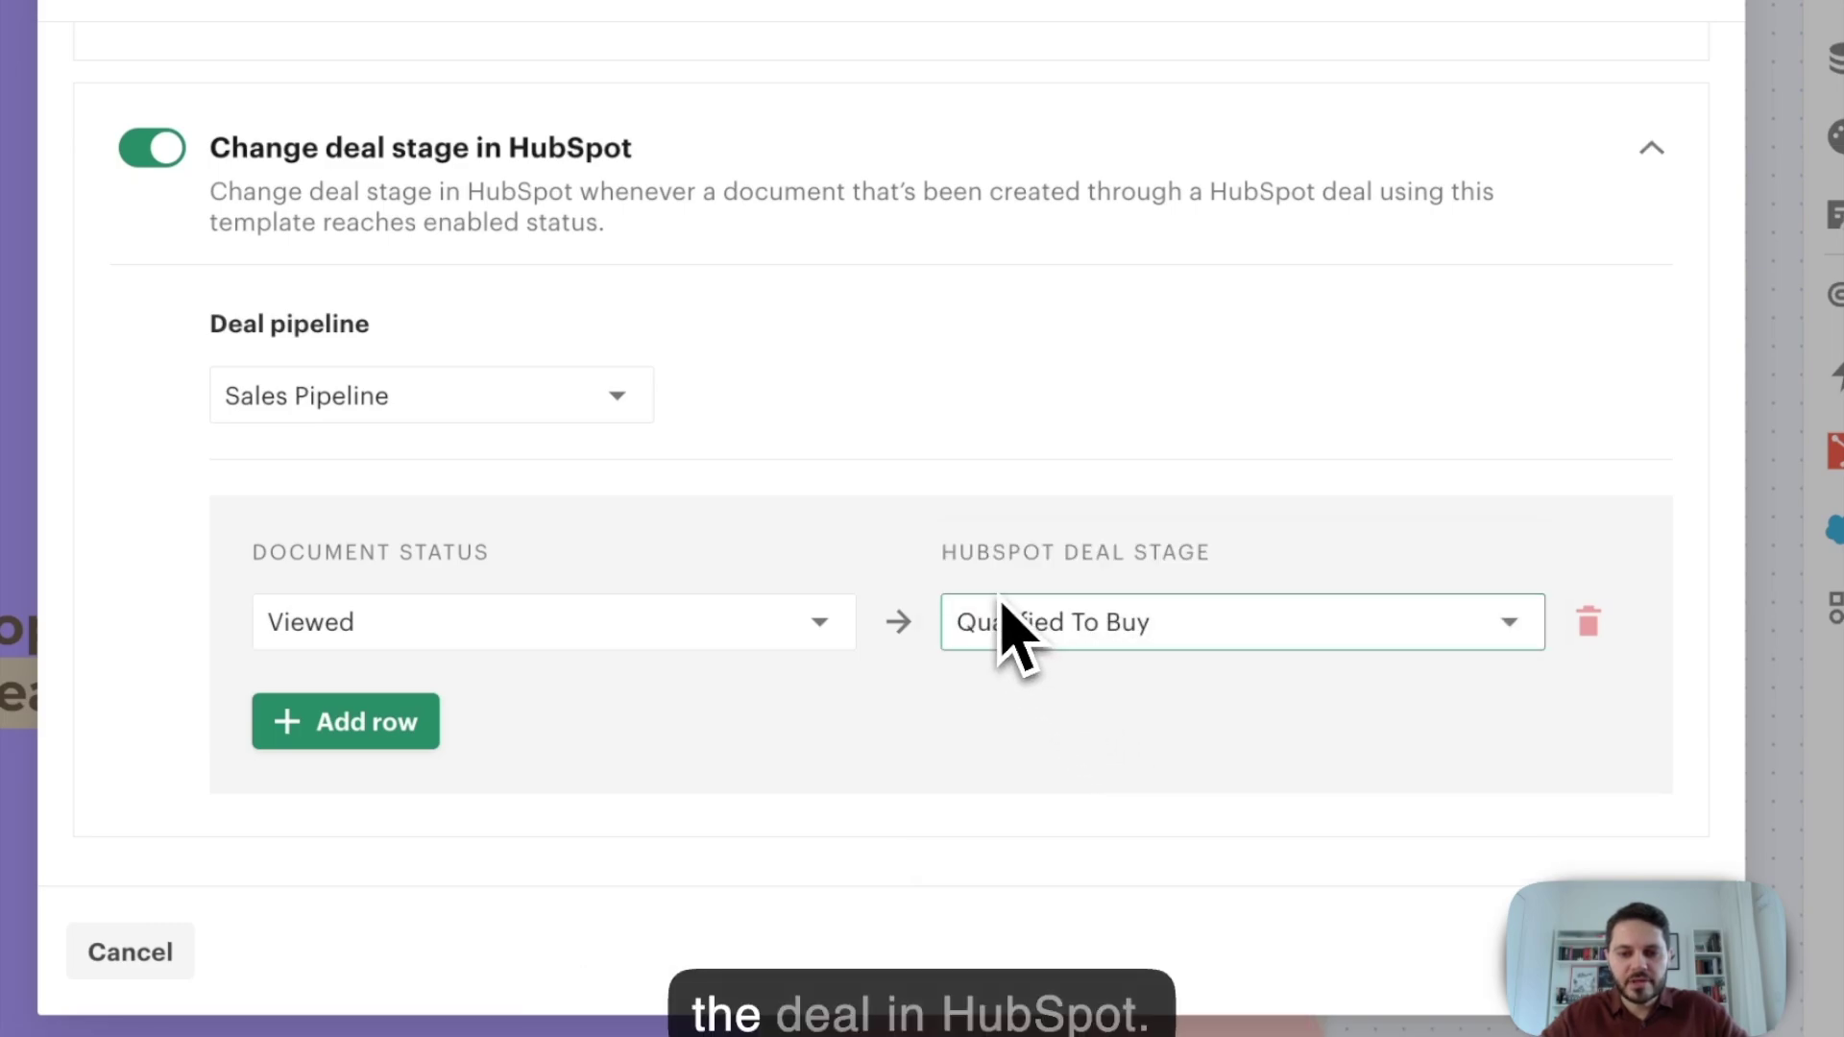